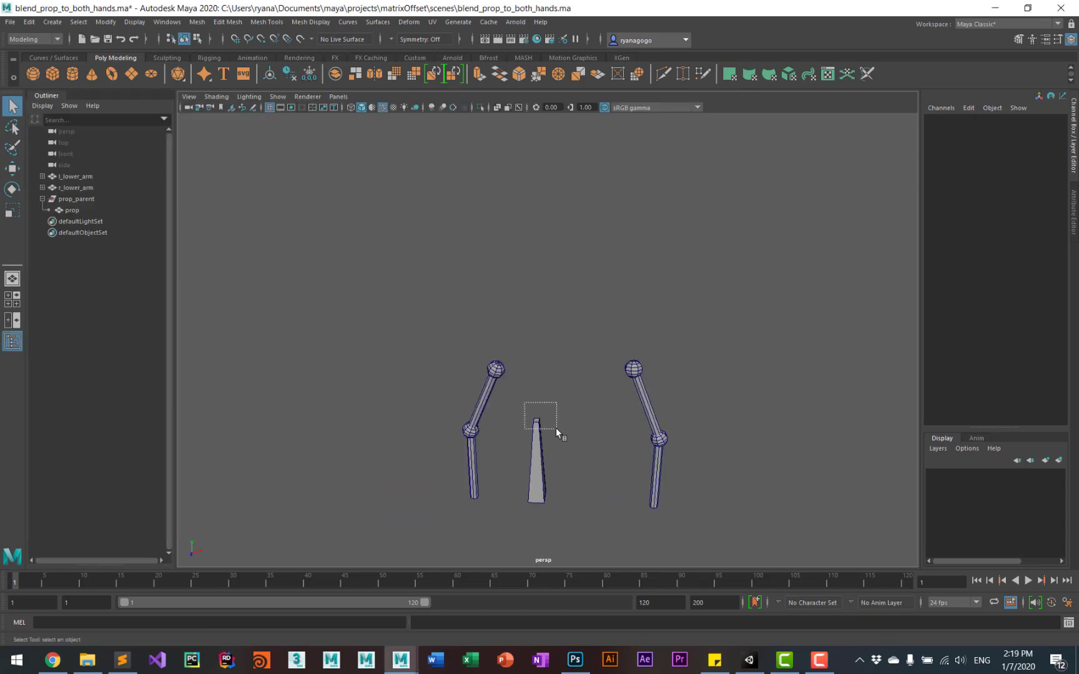
Step: Load the prop, its prop_parent group and both hand controls, r_hand and l_hand, into the Node Editor
drag(556, 429, 559, 426)
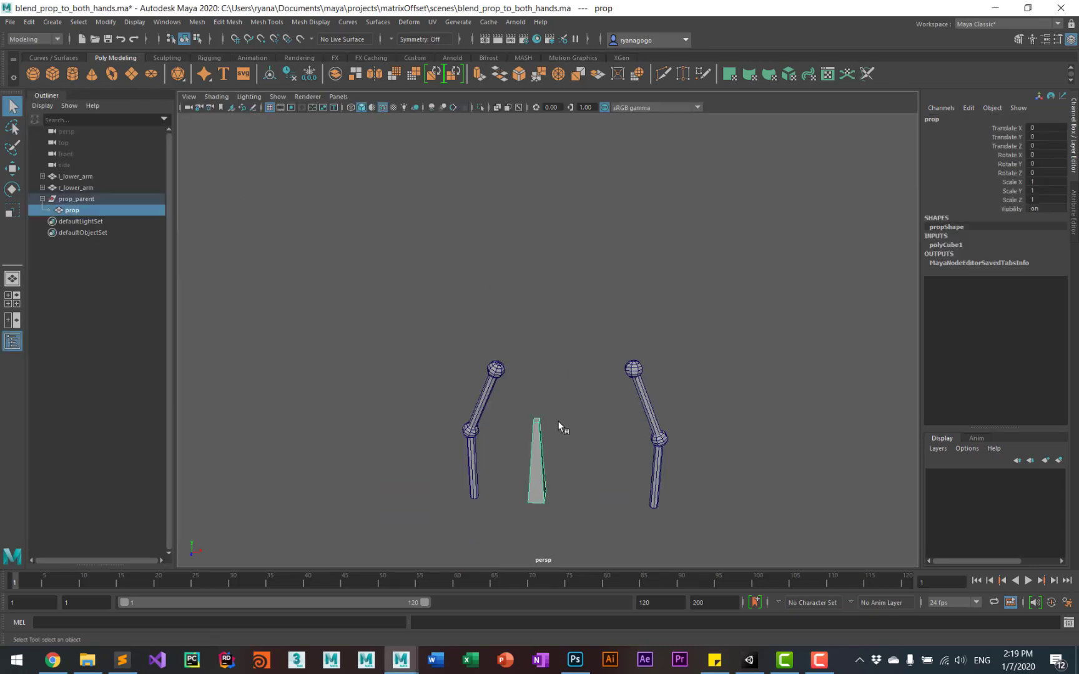
click(84, 199)
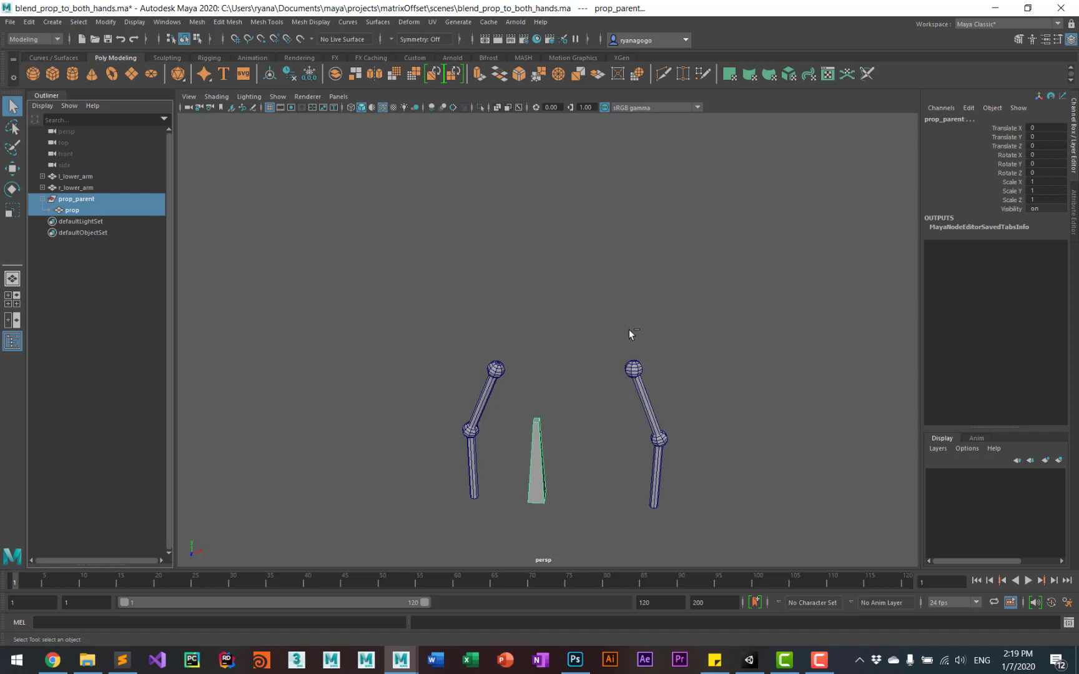
click(499, 371)
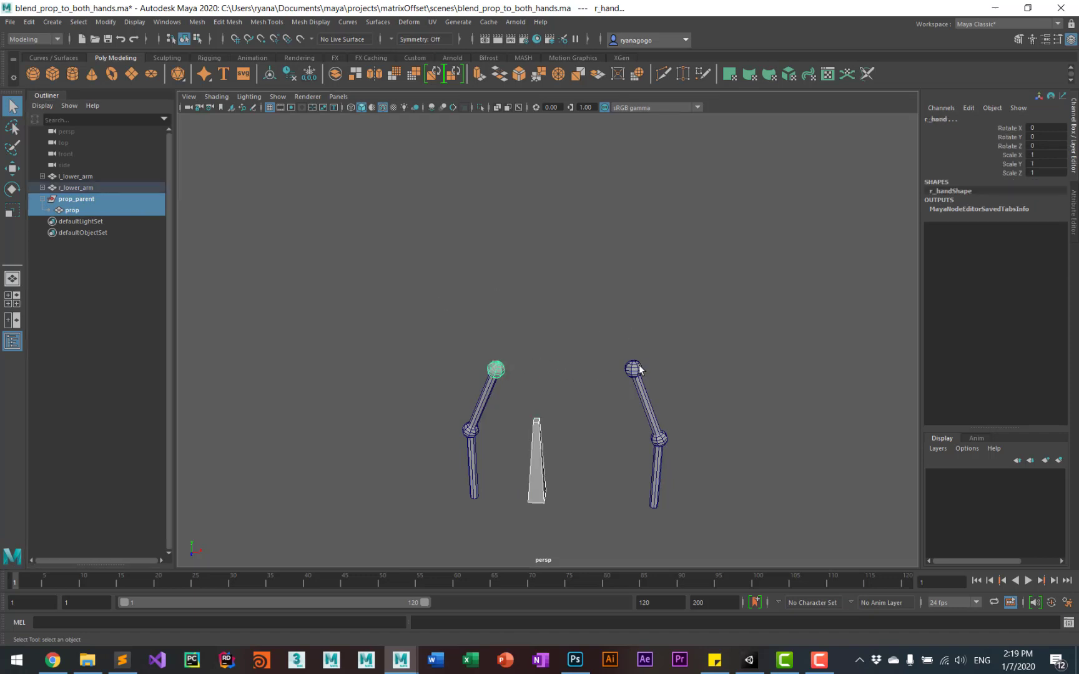
shift+click(634, 369)
click(167, 22)
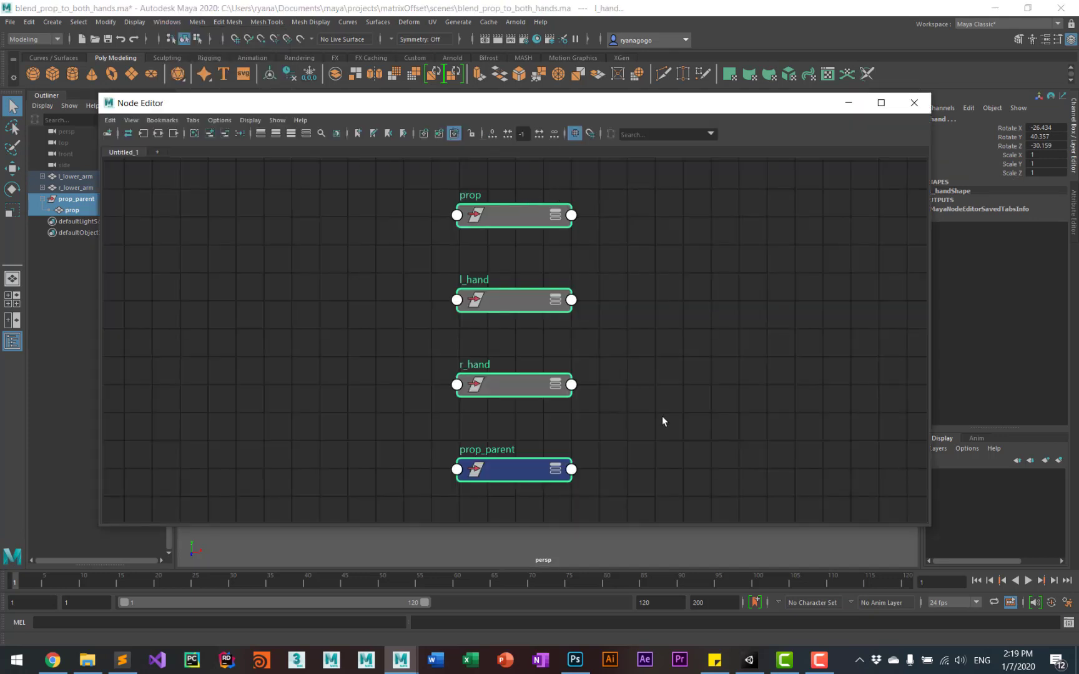
click(662, 420)
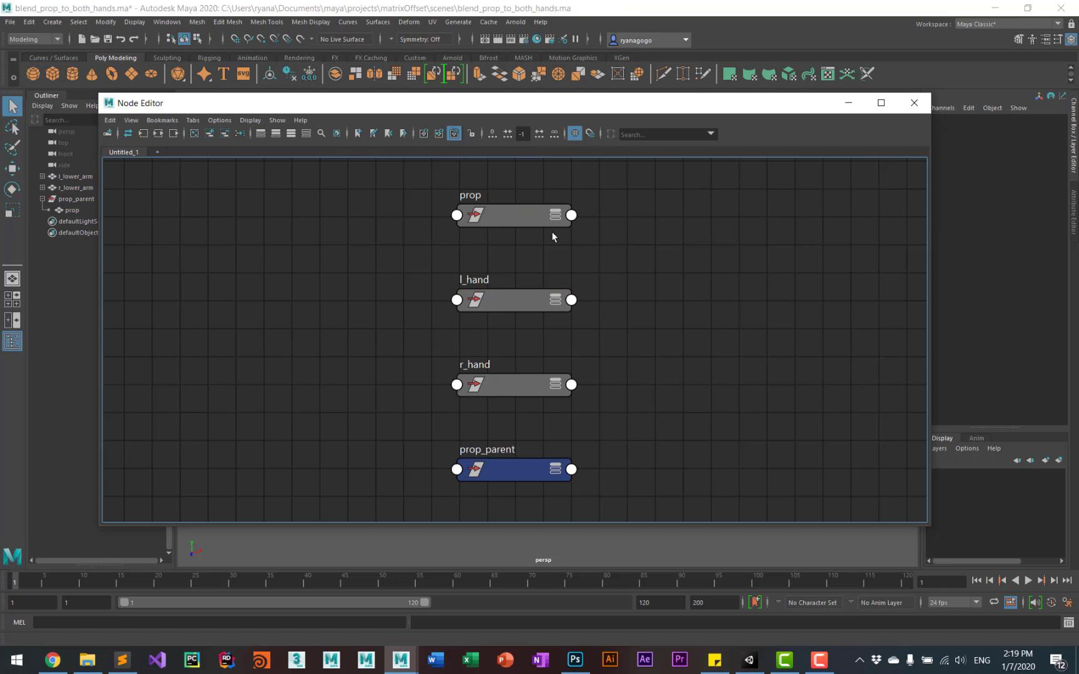
Step: Arrange the node graph with l_hand, r_hand and prop_parent stacked on one side and prop on the opposite side
drag(512, 213, 795, 325)
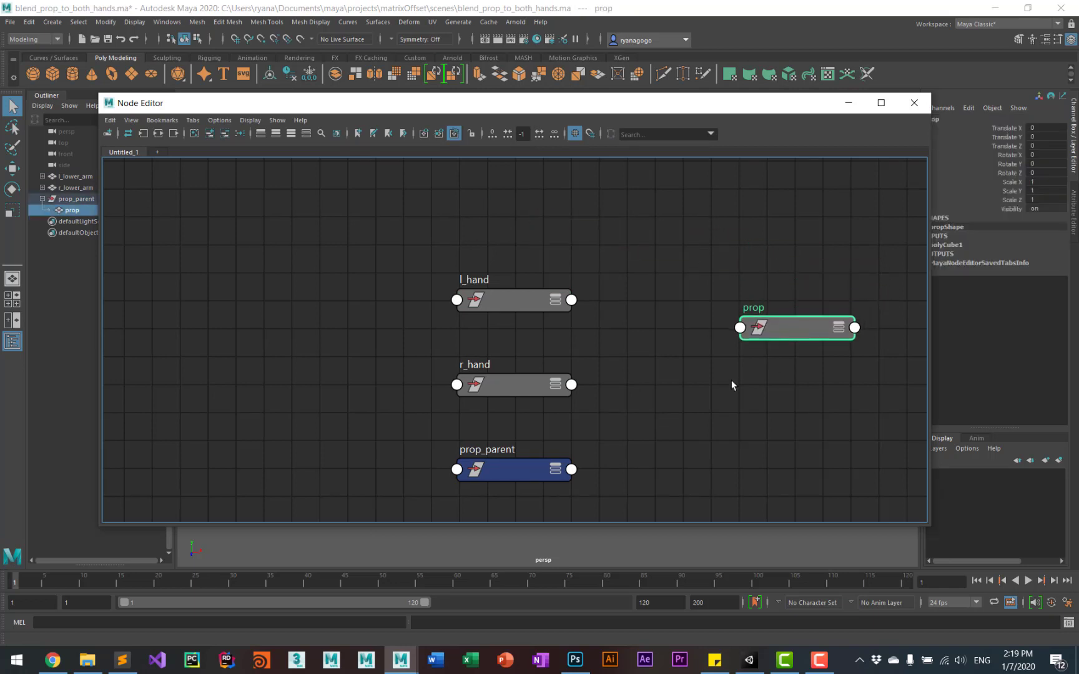
drag(506, 298, 199, 208)
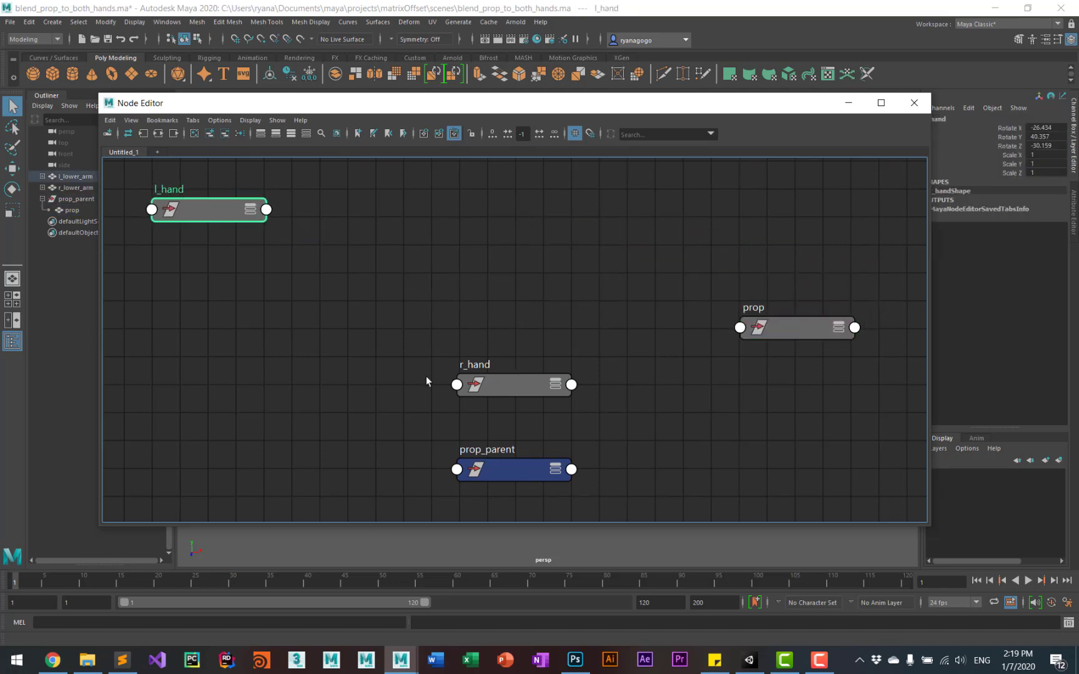
drag(519, 383, 220, 280)
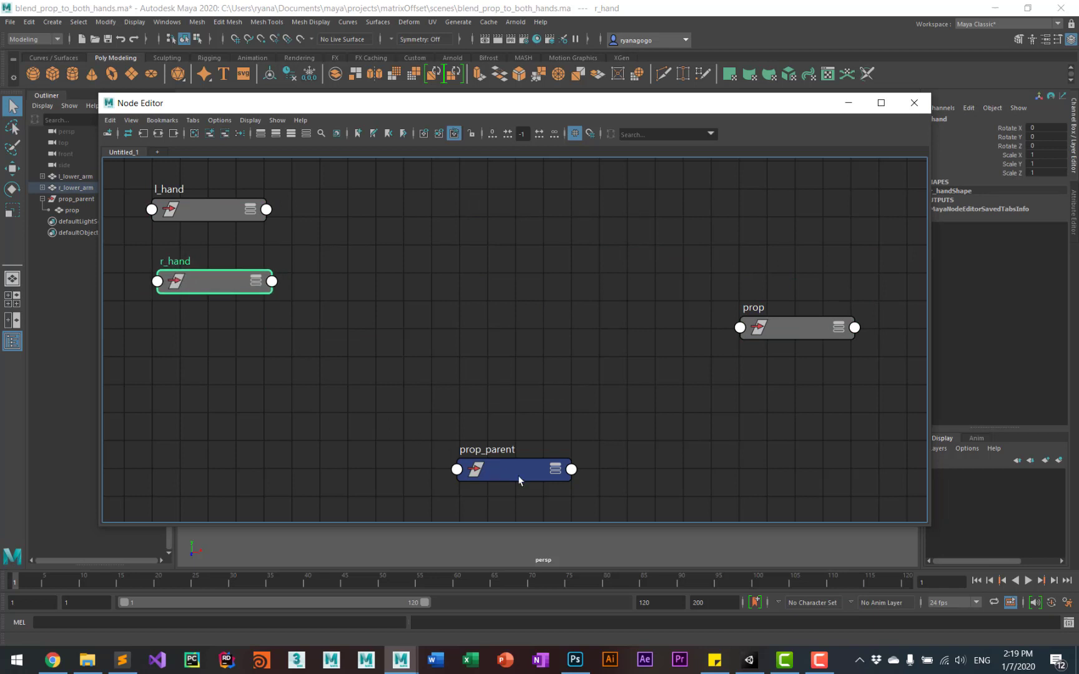
drag(518, 474, 215, 412)
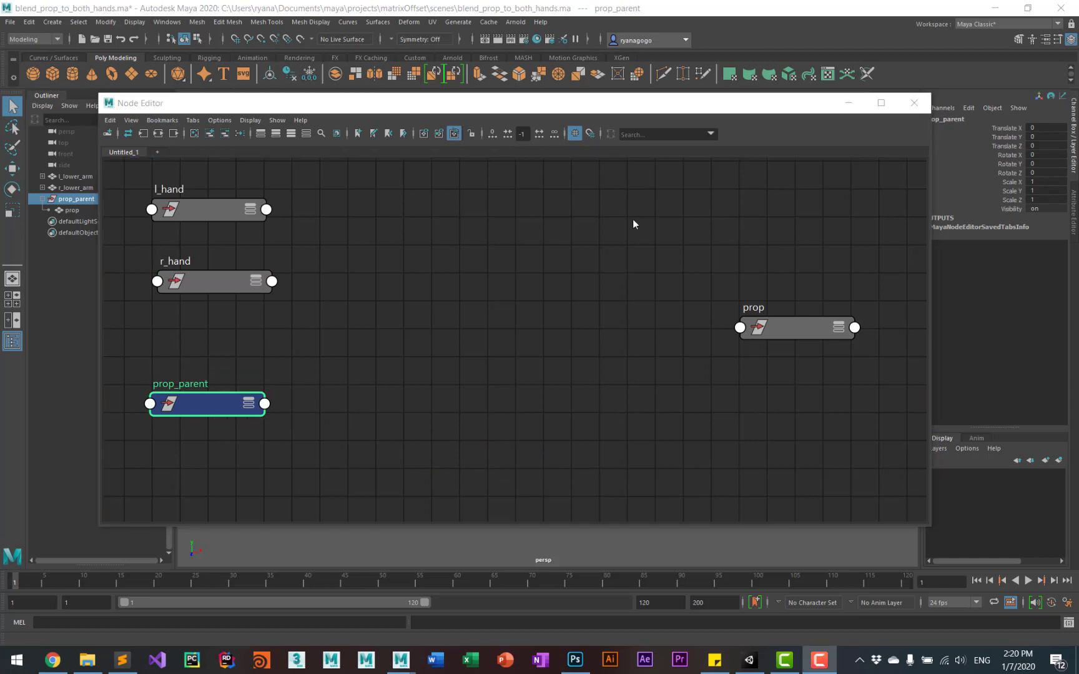
Step: Create a multMatrix node and place it between the hand nodes and the prop node
click(579, 230)
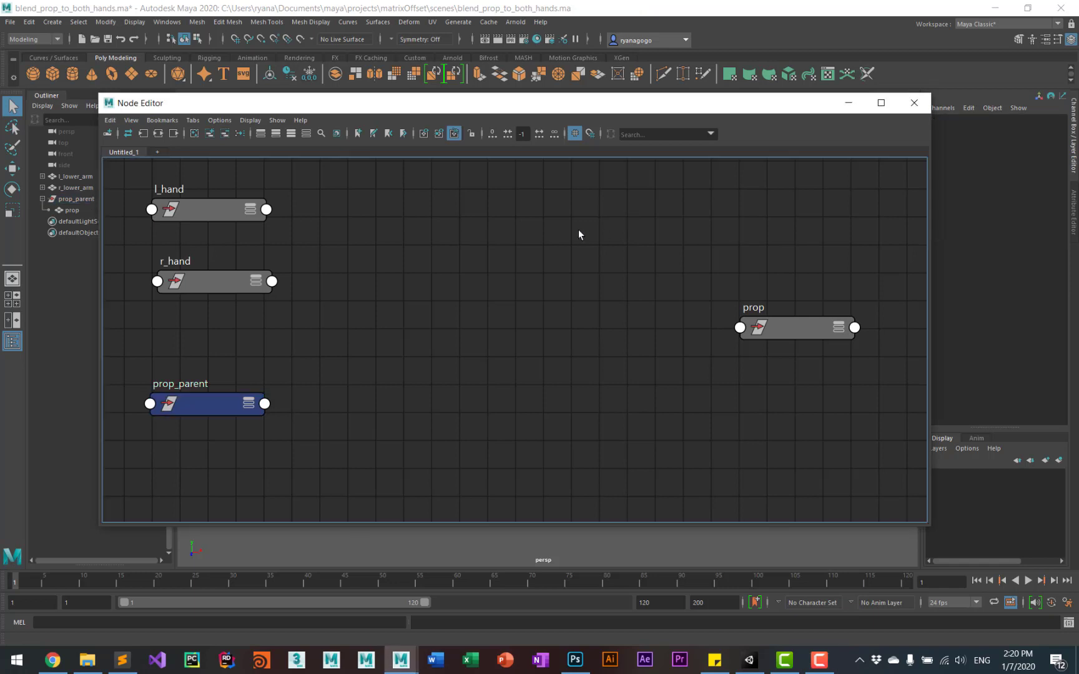
key(Tab)
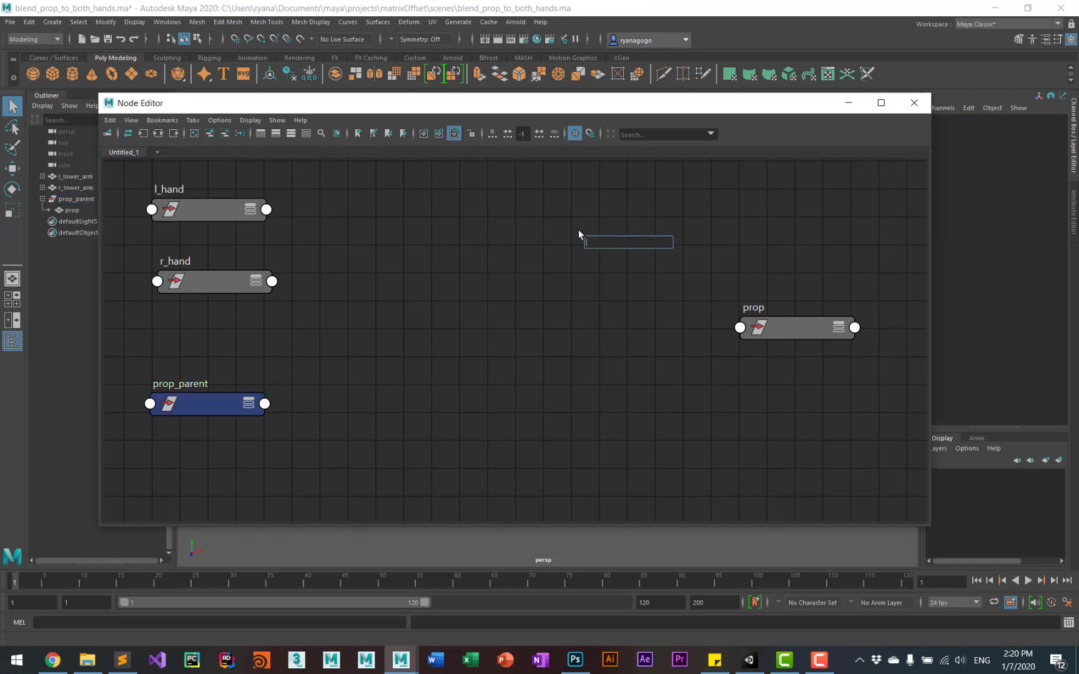
text(mult)
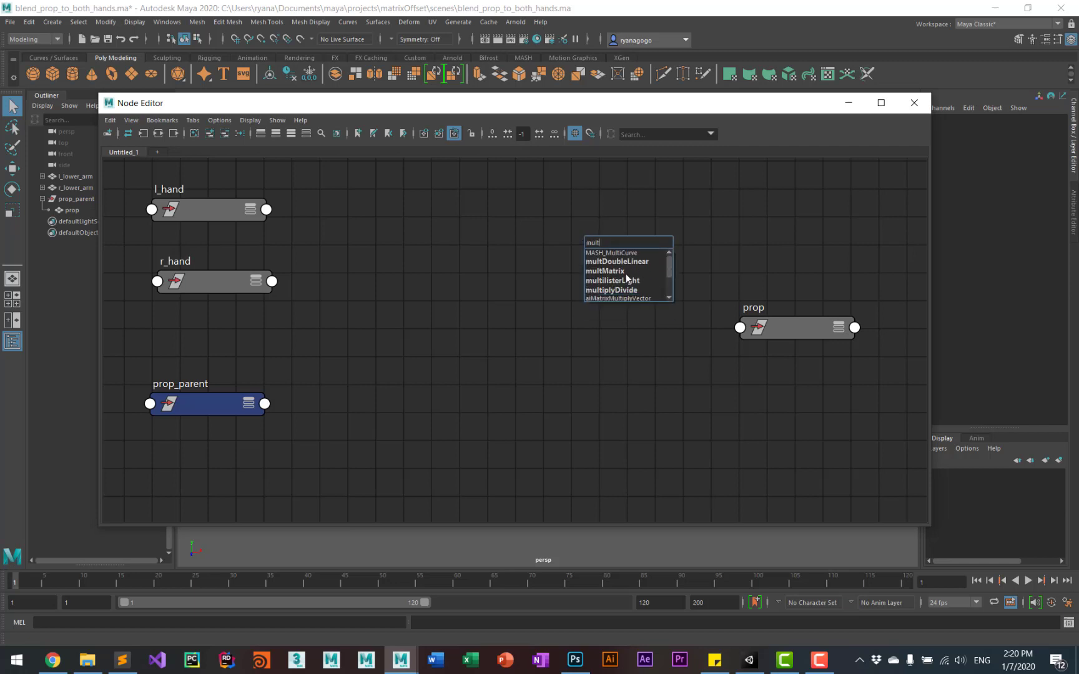
click(612, 271)
drag(646, 247, 448, 253)
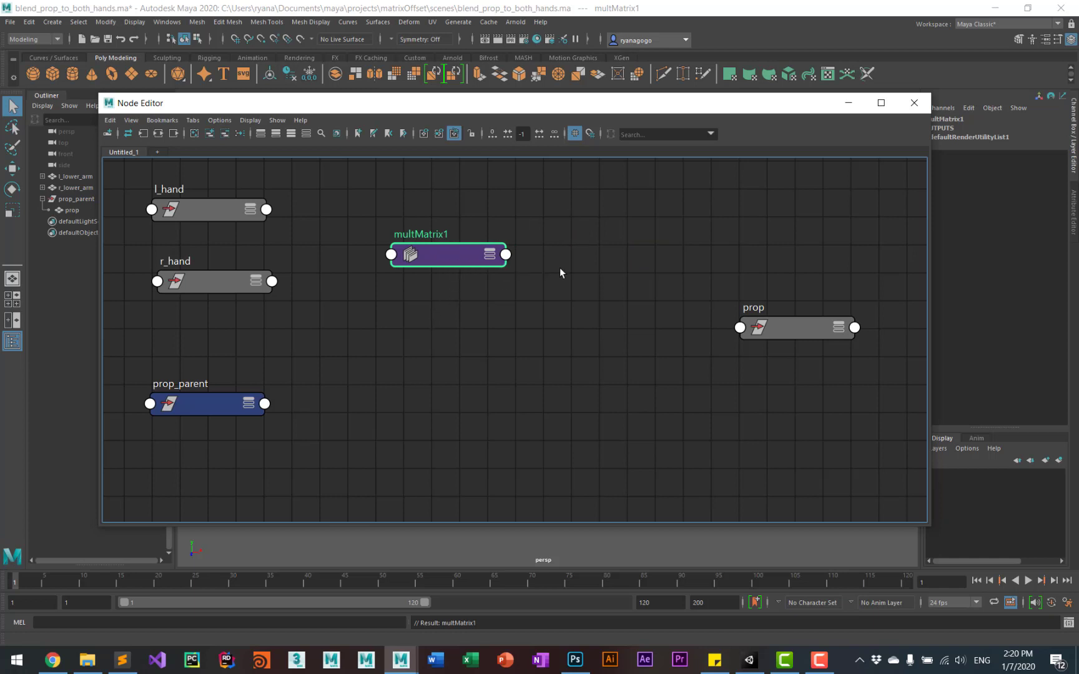
Step: Duplicate the multMatrix node and arrange the copy directly below the original
key(ctrl+c)
key(ctrl+v)
drag(606, 434, 455, 340)
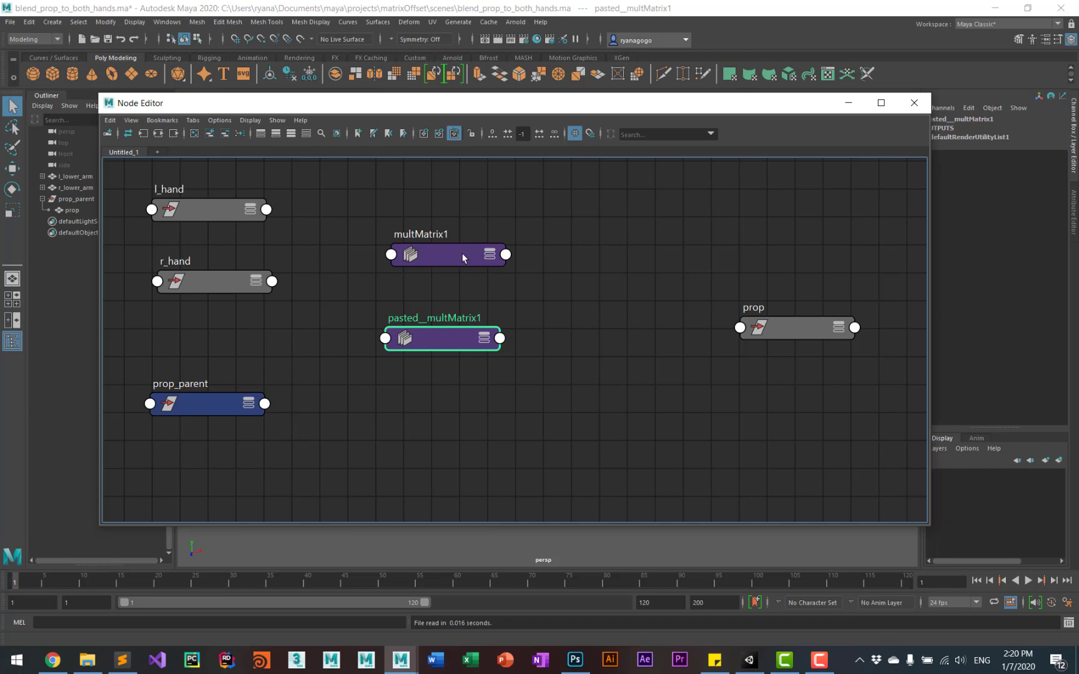
drag(465, 257, 458, 229)
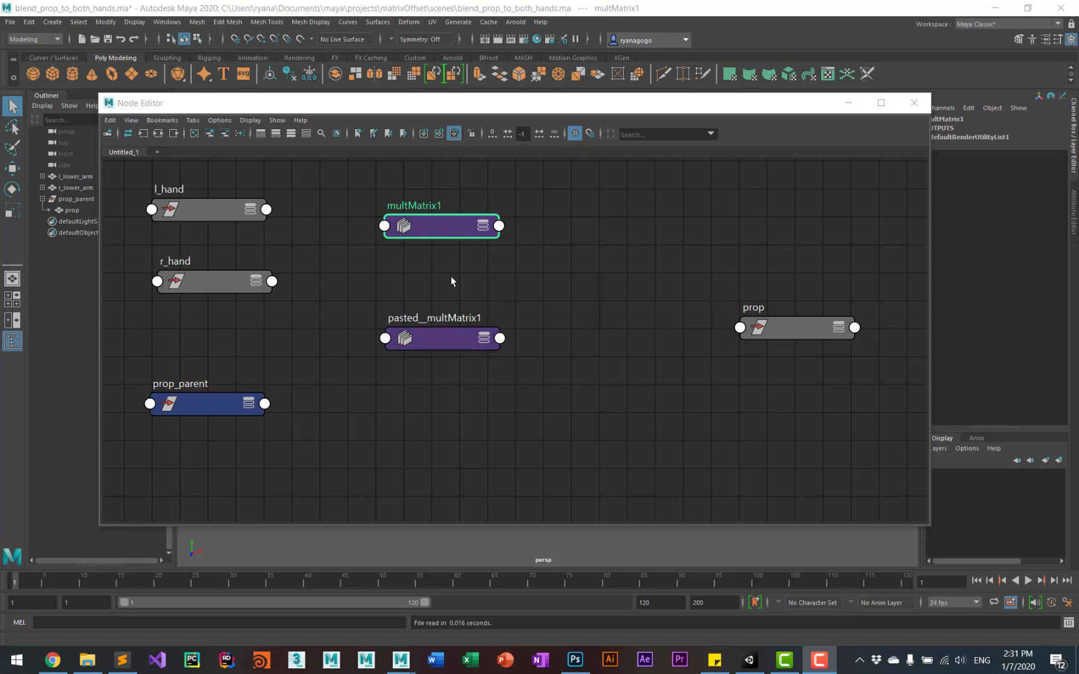
Step: Add two Matrix In items to multMatrix1 in the Attribute Editor
drag(929, 277, 766, 278)
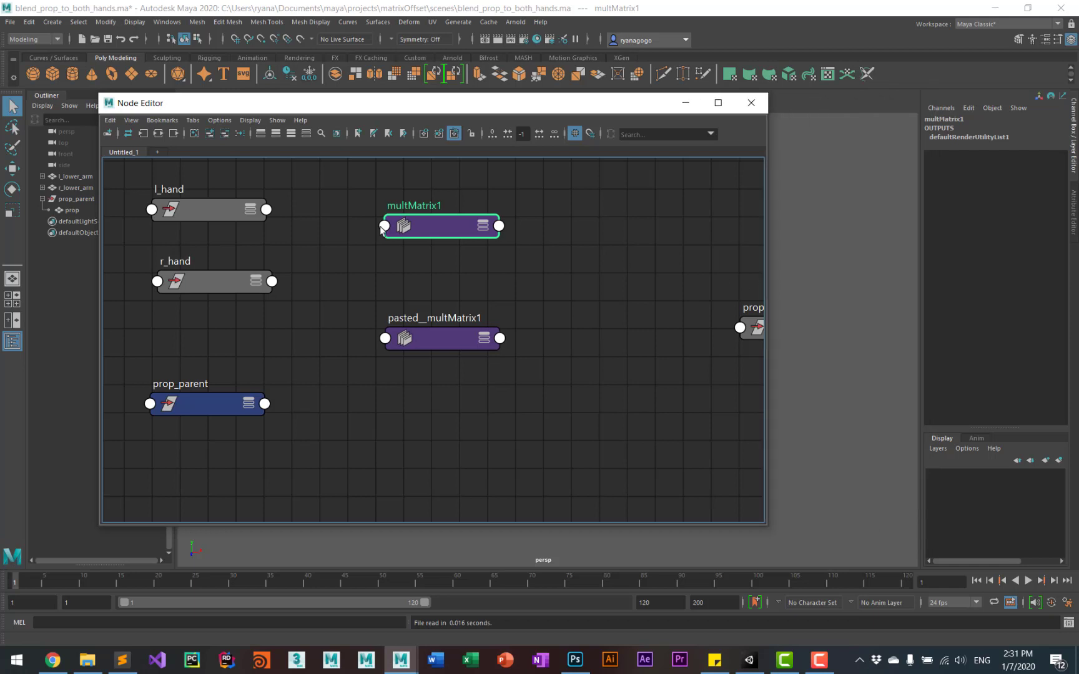
click(438, 337)
click(441, 235)
click(1072, 216)
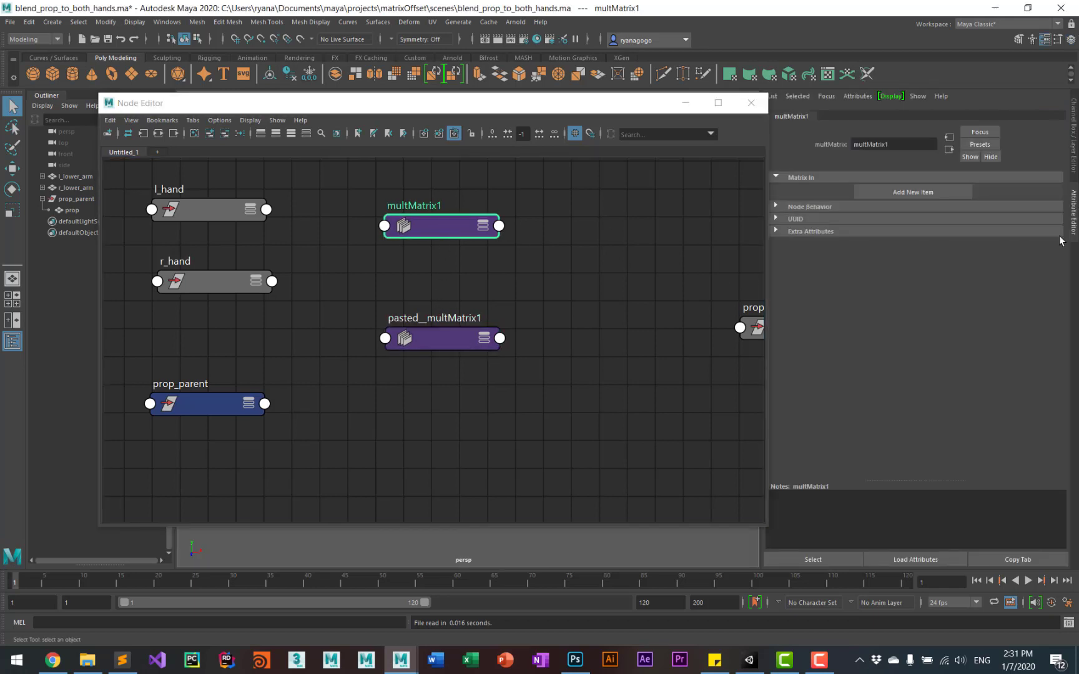
click(920, 193)
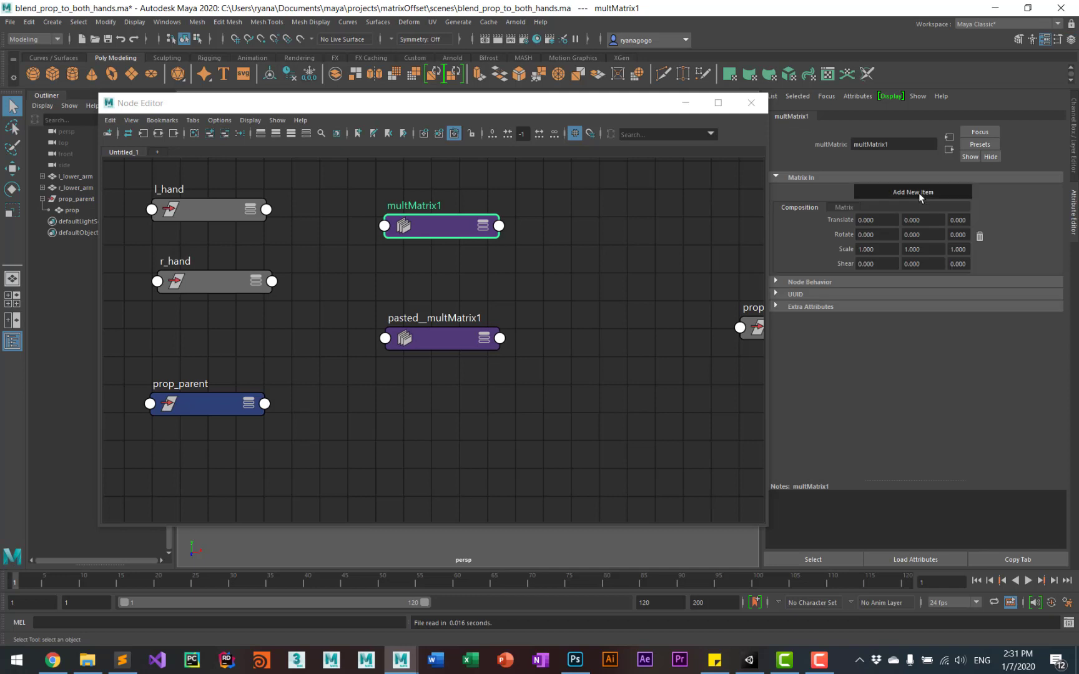
click(919, 193)
Step: Add two Matrix In items to pasted__multMatrix1 and widen the Node Editor window to show the prop node
click(440, 345)
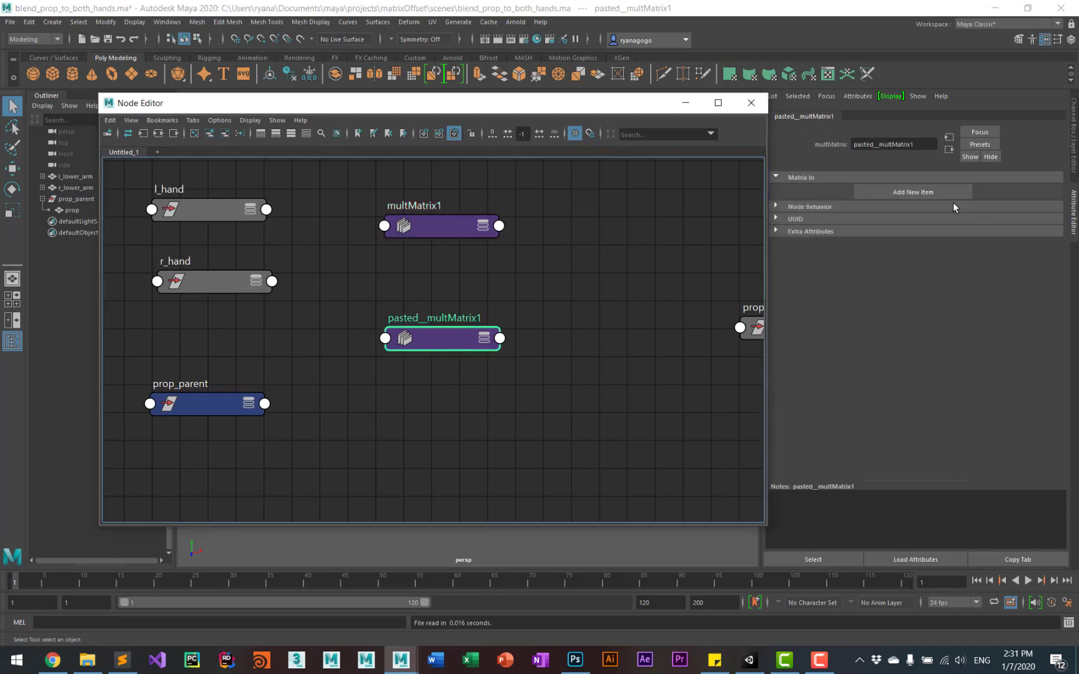
click(914, 190)
click(914, 191)
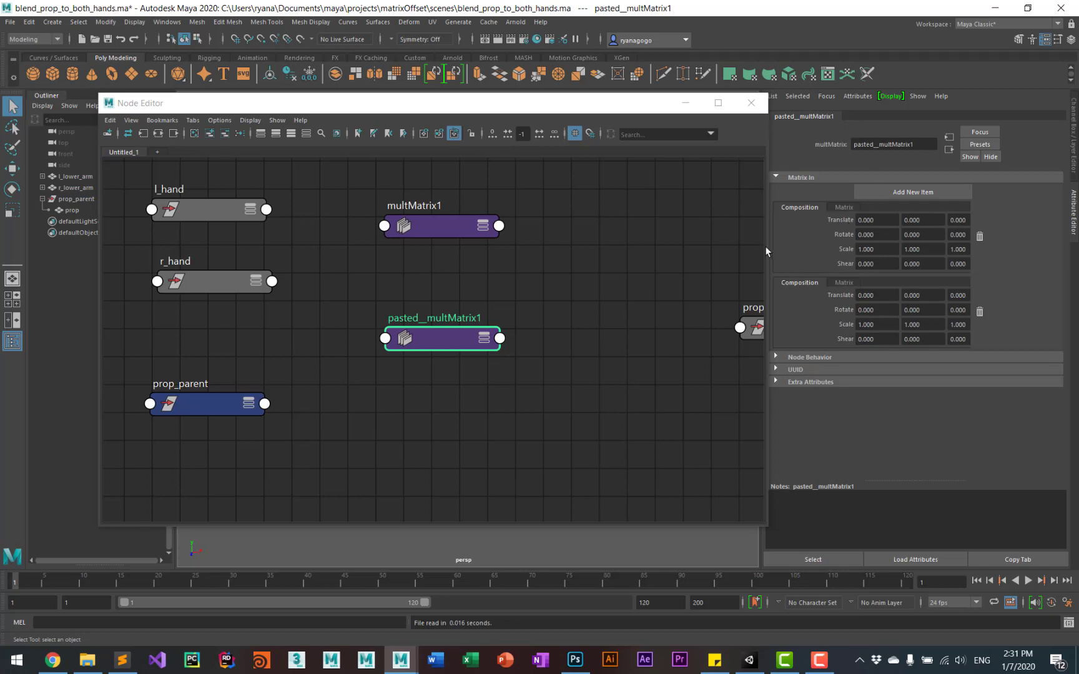
drag(768, 148, 914, 150)
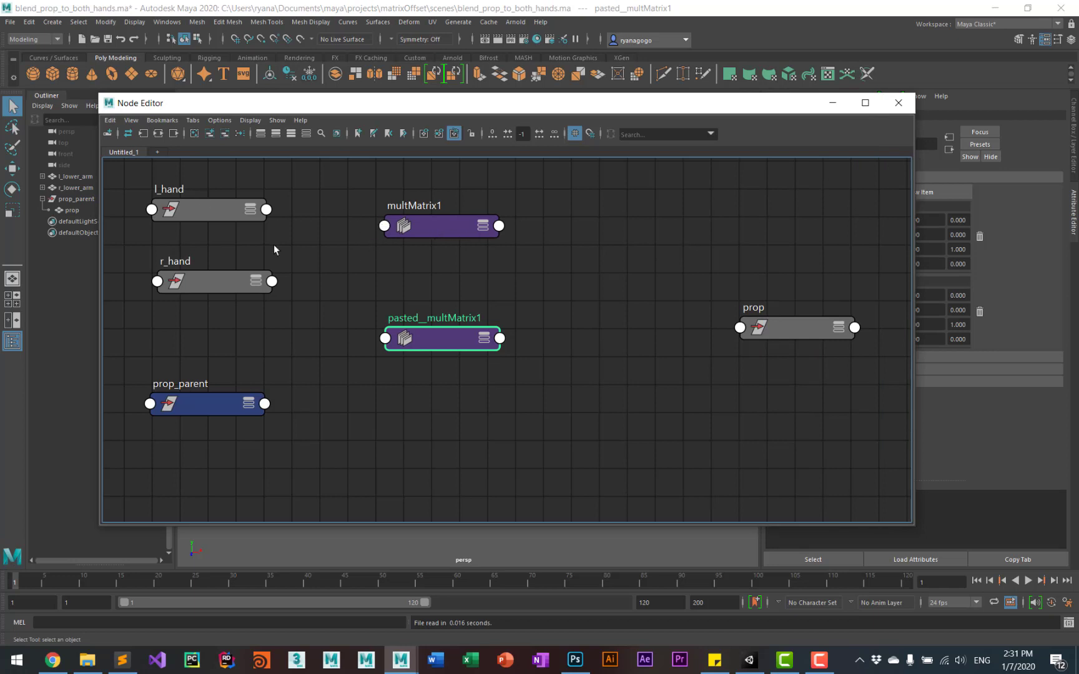
Step: Connect l_hand's World Matrix[0] to matrixIn[0] of multMatrix1
click(208, 211)
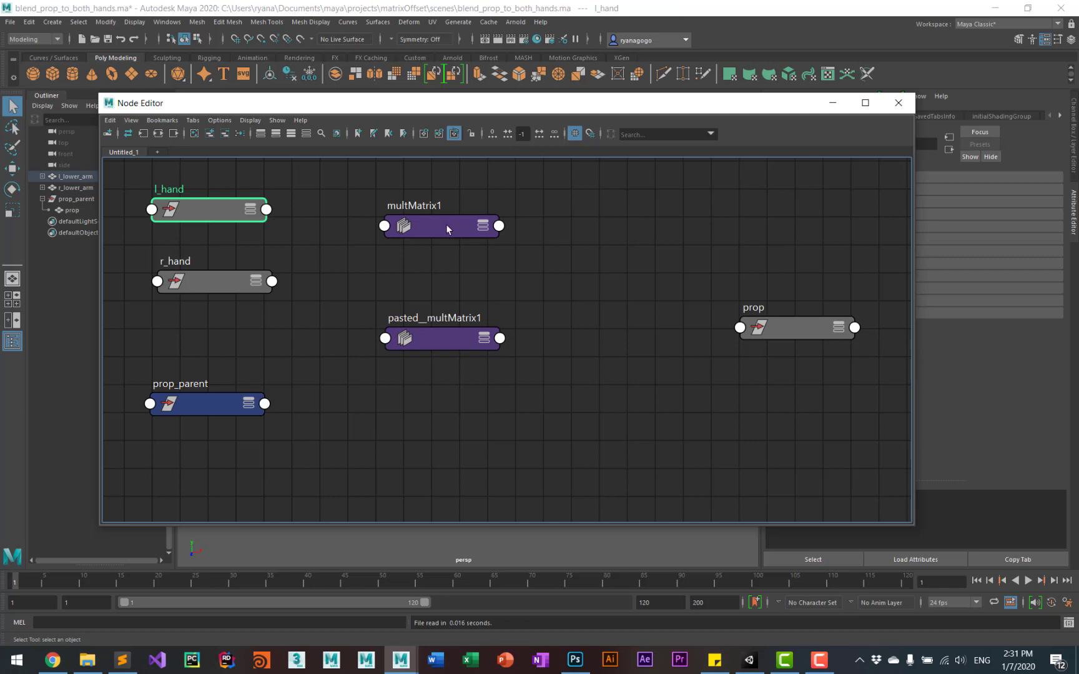
drag(444, 228, 458, 235)
drag(444, 331, 461, 336)
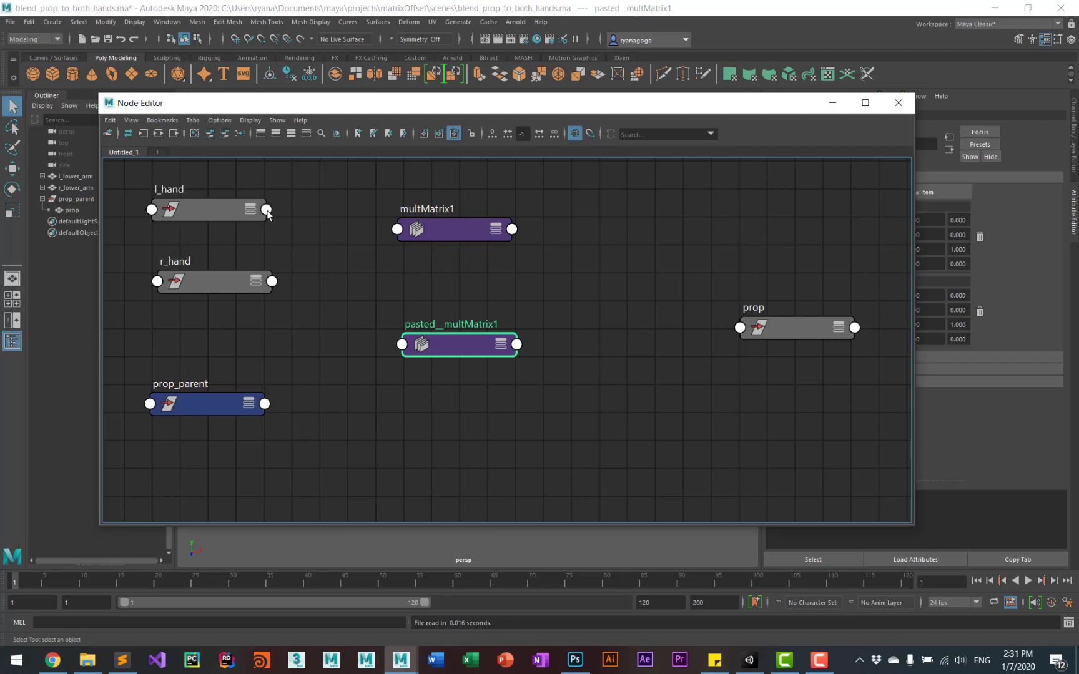
click(267, 210)
mouse_move(323, 375)
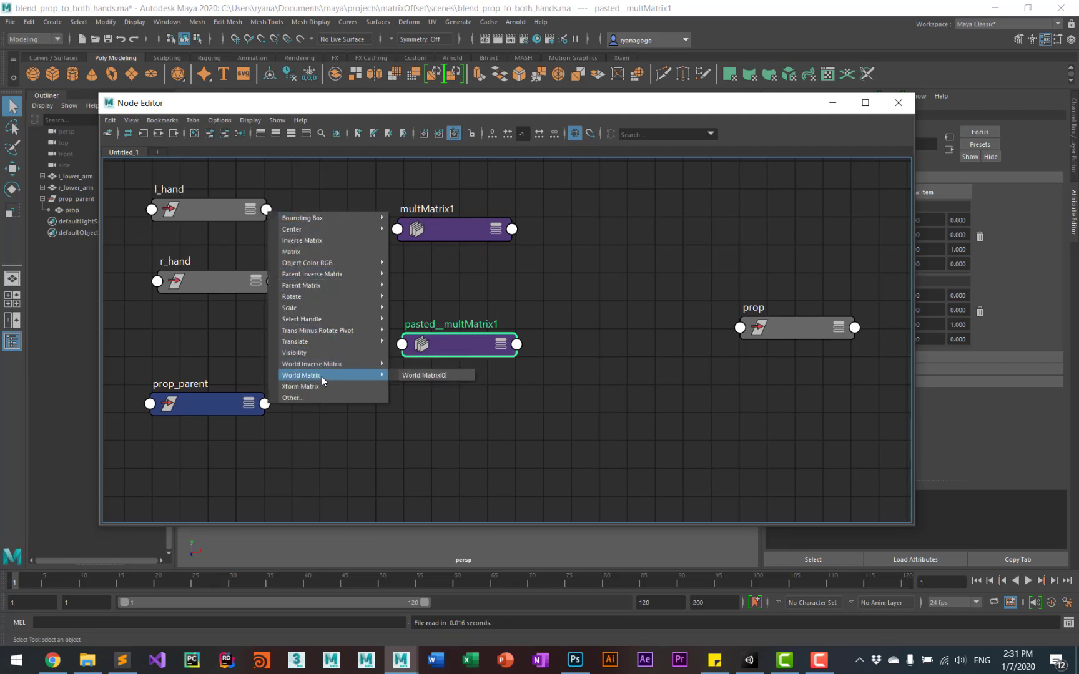
click(436, 375)
click(406, 230)
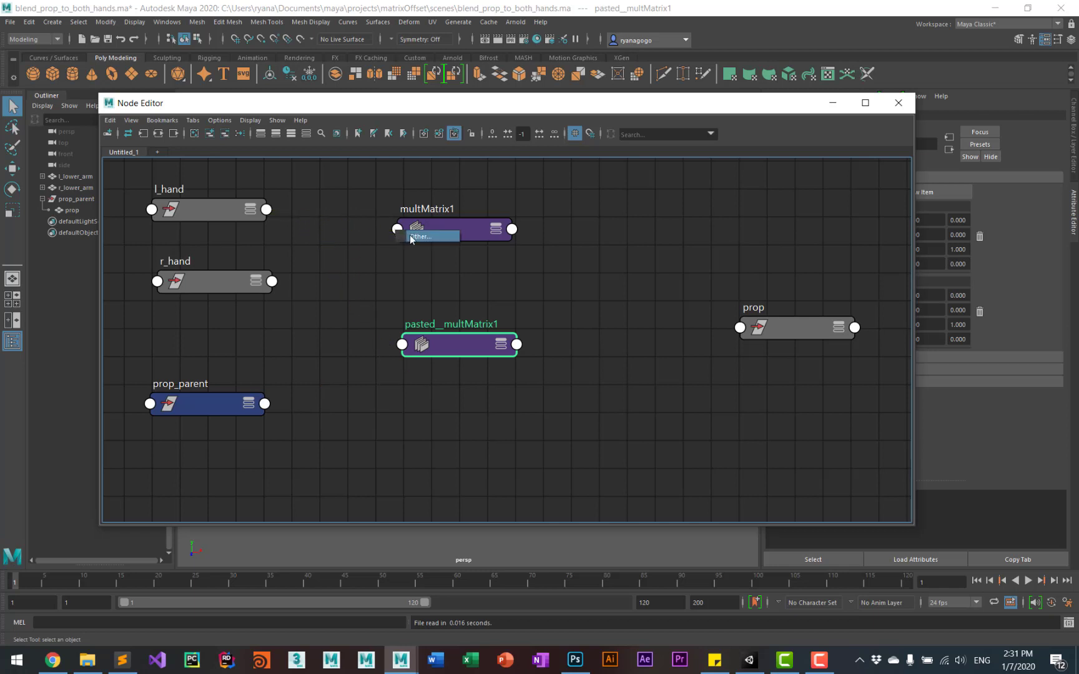
click(410, 235)
click(146, 287)
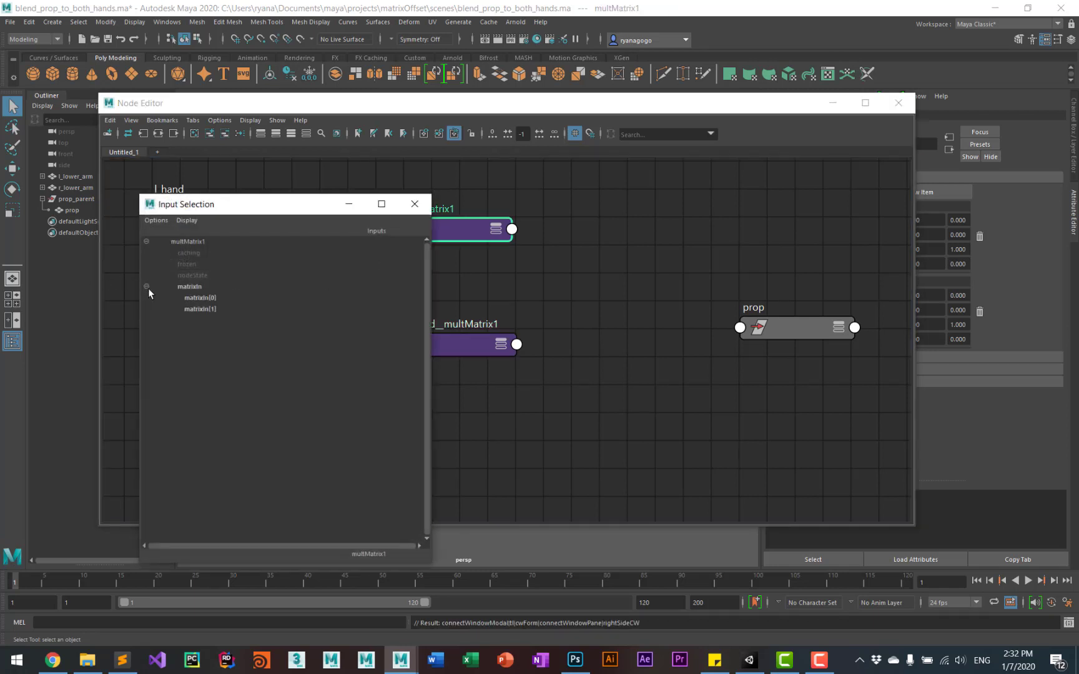
click(212, 298)
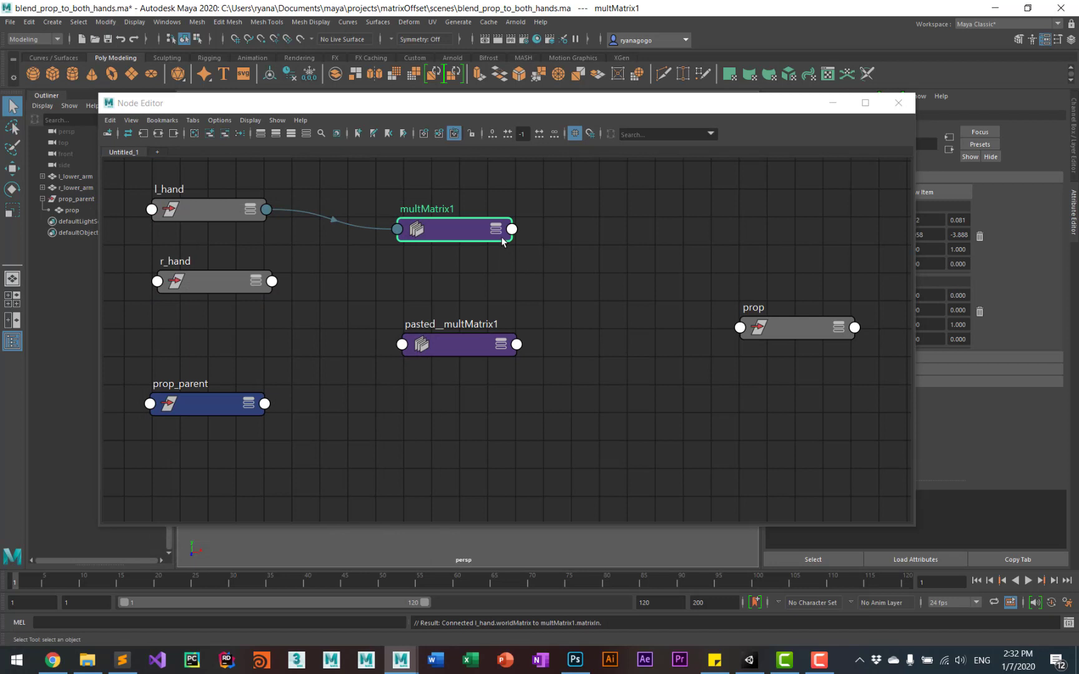
Step: Expand the connected matrix attributes of multMatrix1 and l_hand, spacing the nodes to make room around r_hand
click(497, 234)
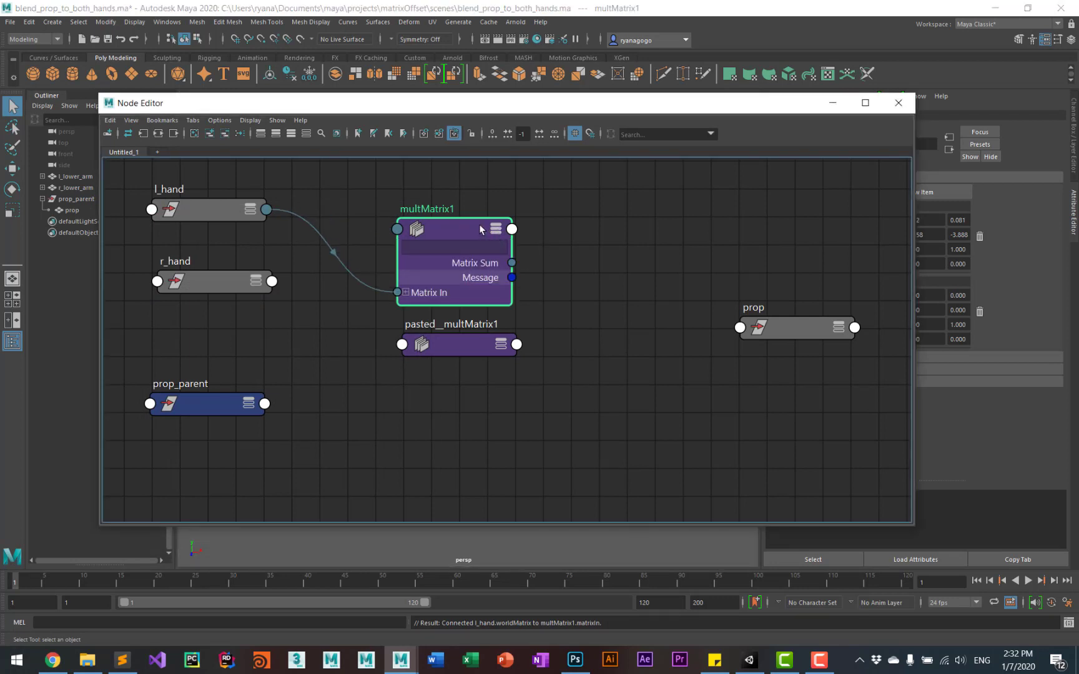
drag(479, 224, 473, 197)
click(411, 271)
click(250, 210)
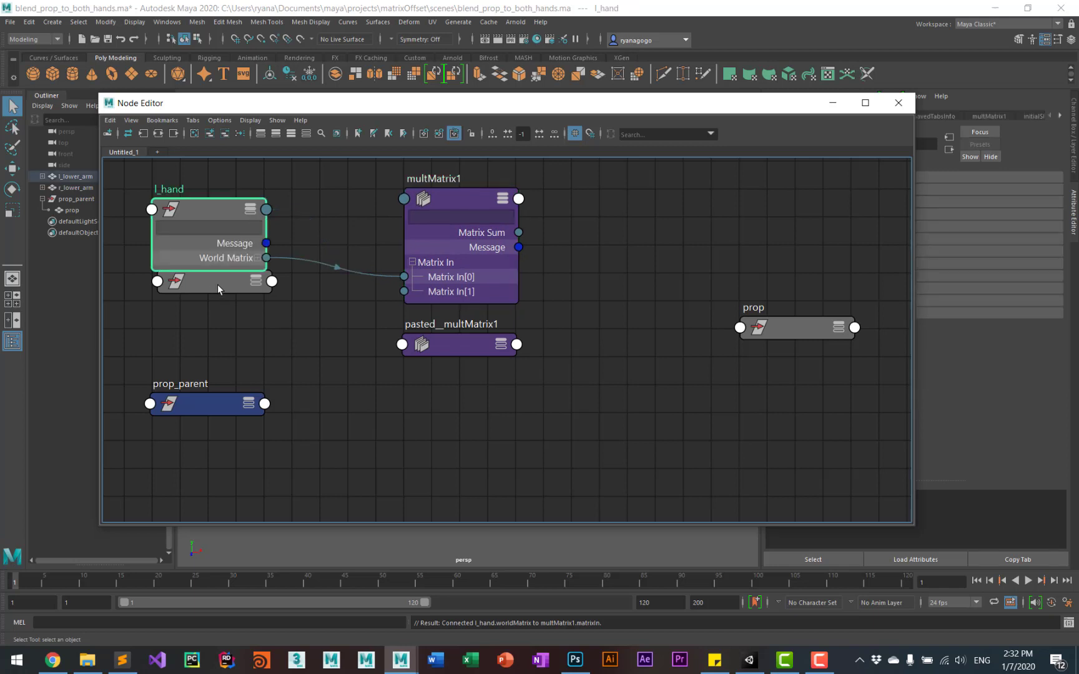
drag(218, 284, 213, 301)
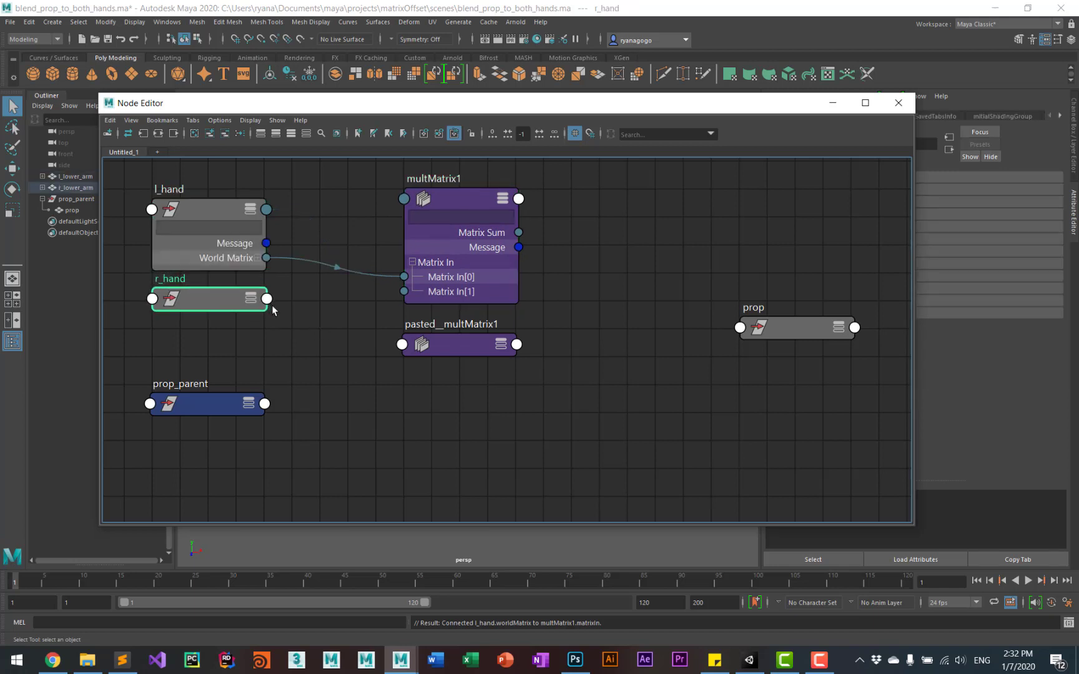
click(257, 258)
drag(227, 211, 231, 183)
Step: Connect r_hand's World Matrix[0] to matrixIn[0] of pasted__multMatrix1
click(268, 299)
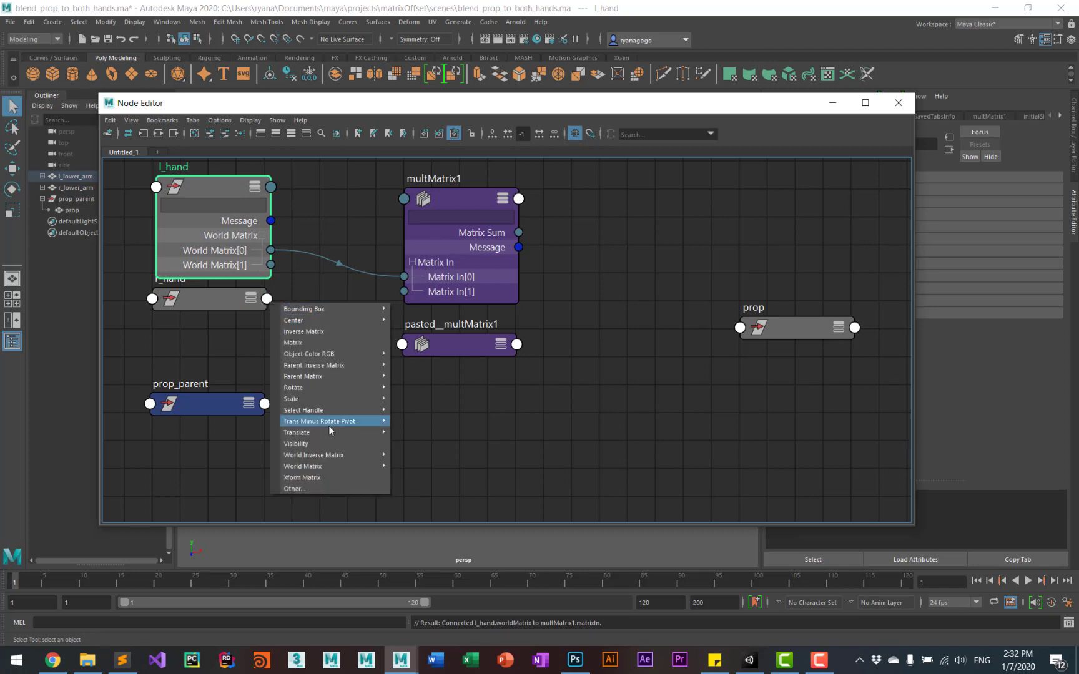
mouse_move(342, 465)
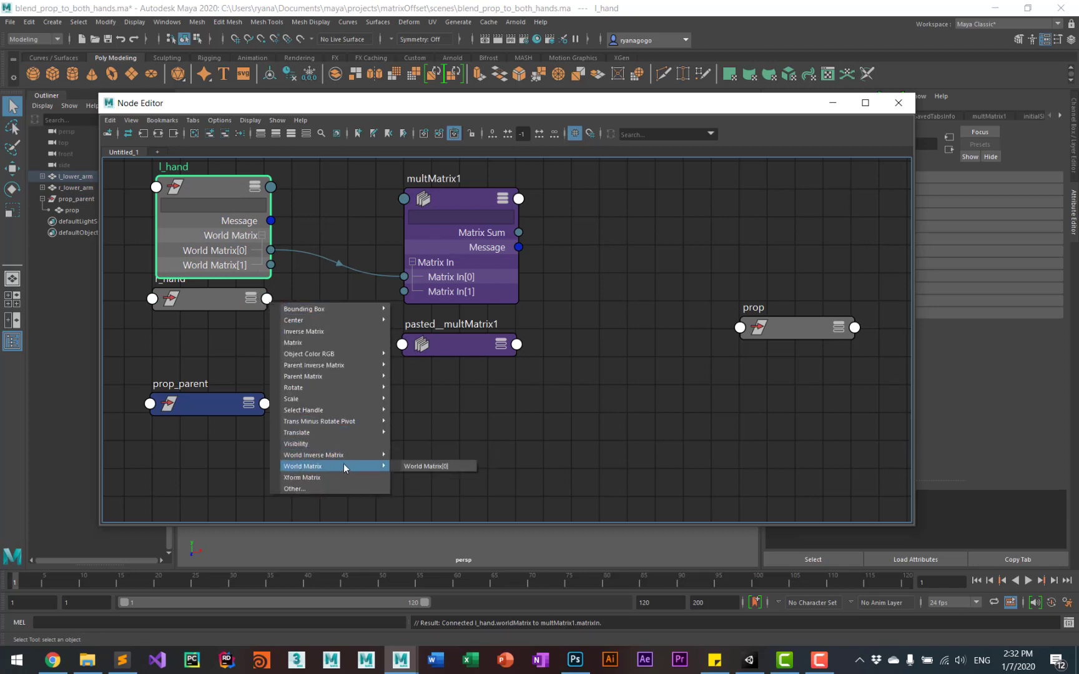
click(409, 467)
click(402, 344)
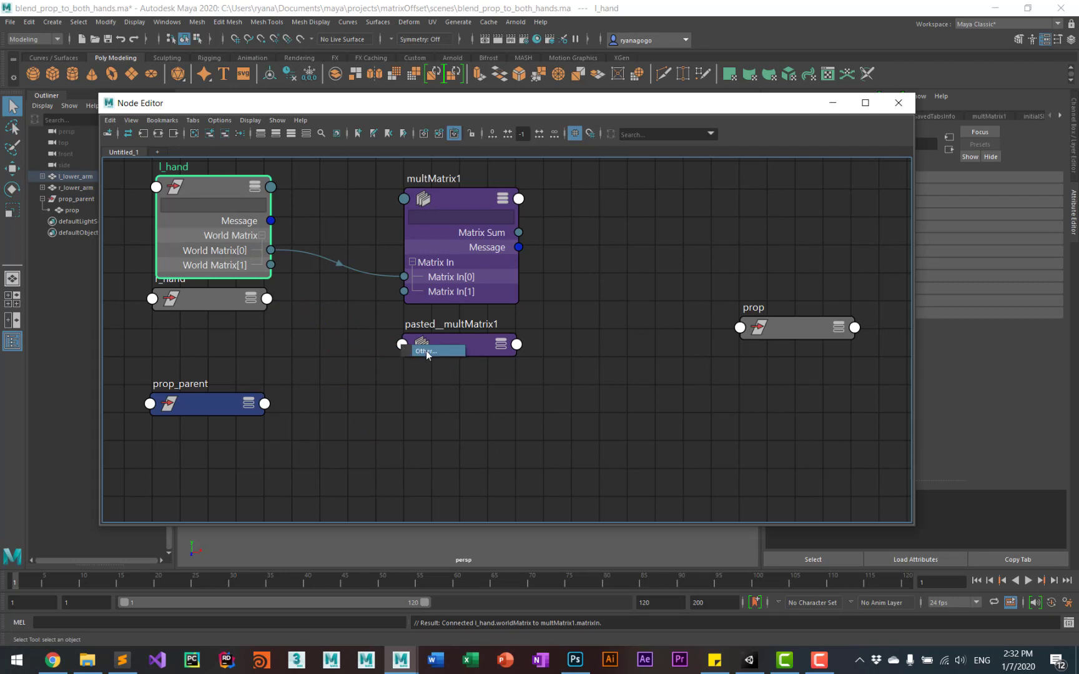
click(427, 352)
click(146, 287)
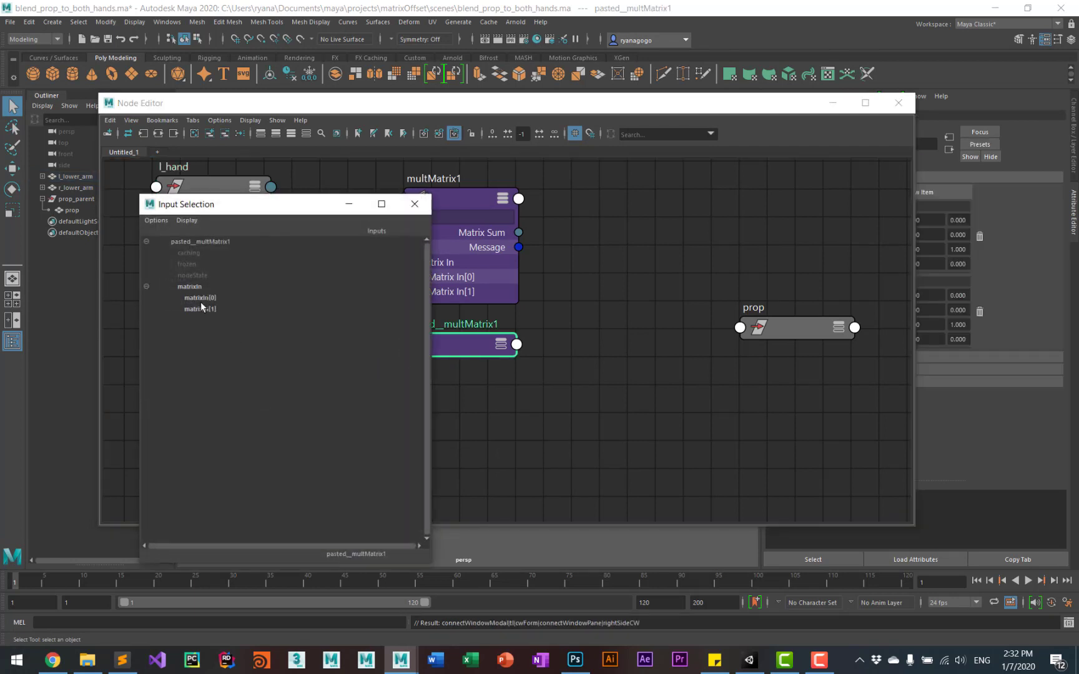
click(201, 298)
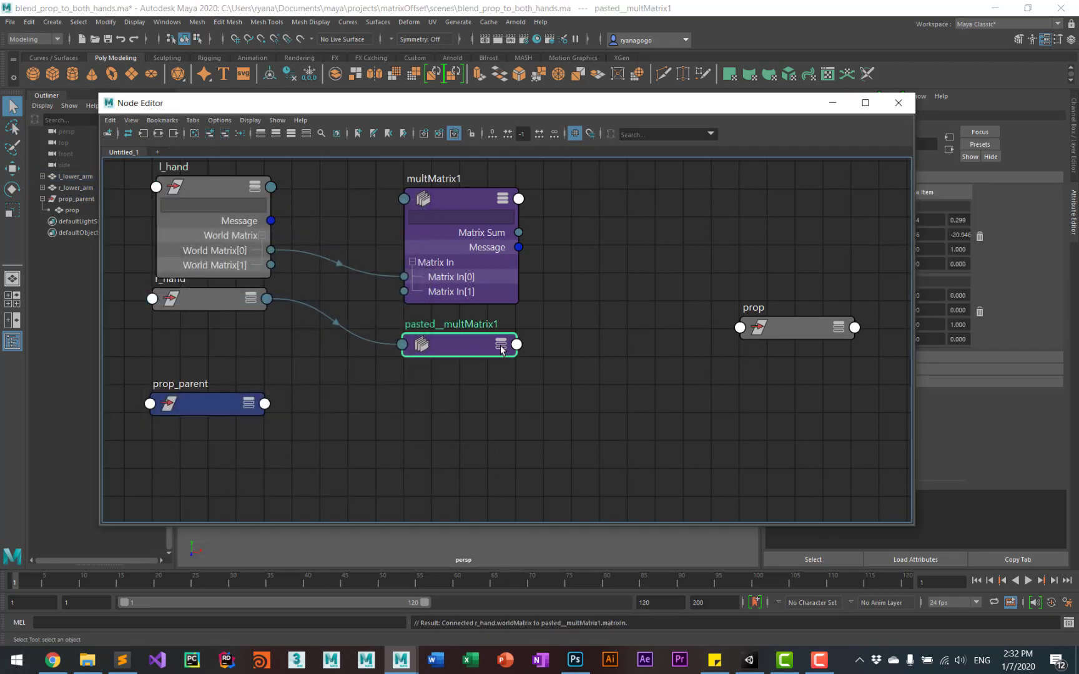
Step: Expand the matrix attributes of pasted__multMatrix1 and r_hand, and space r_hand and prop_parent apart so the nodes do not overlap
click(500, 346)
click(411, 408)
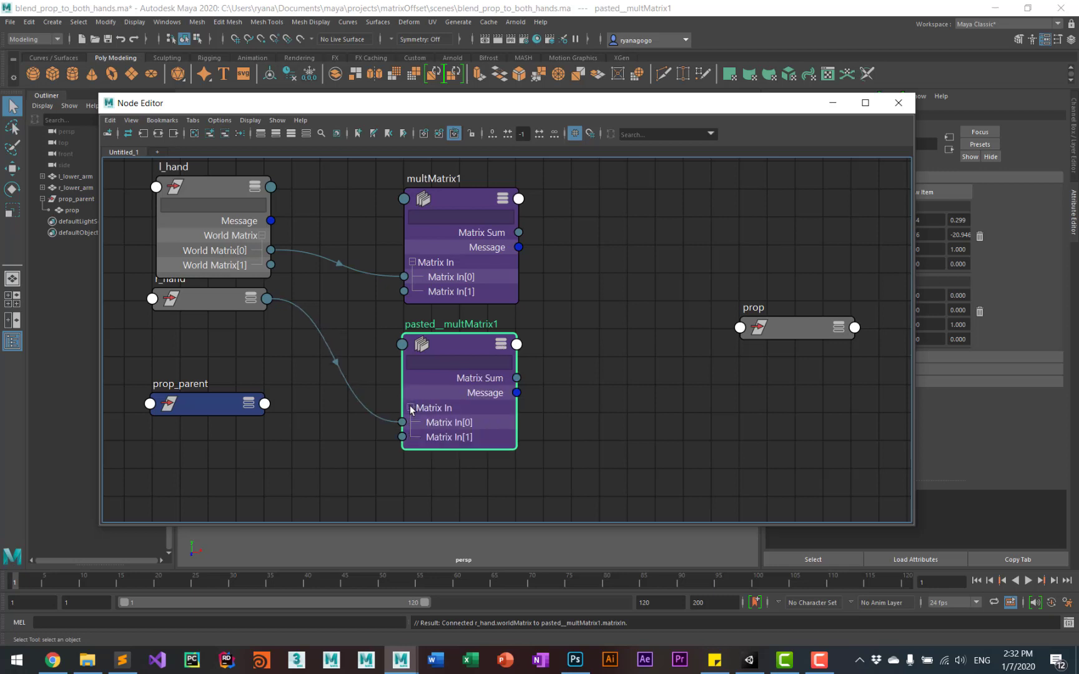
click(251, 298)
click(258, 347)
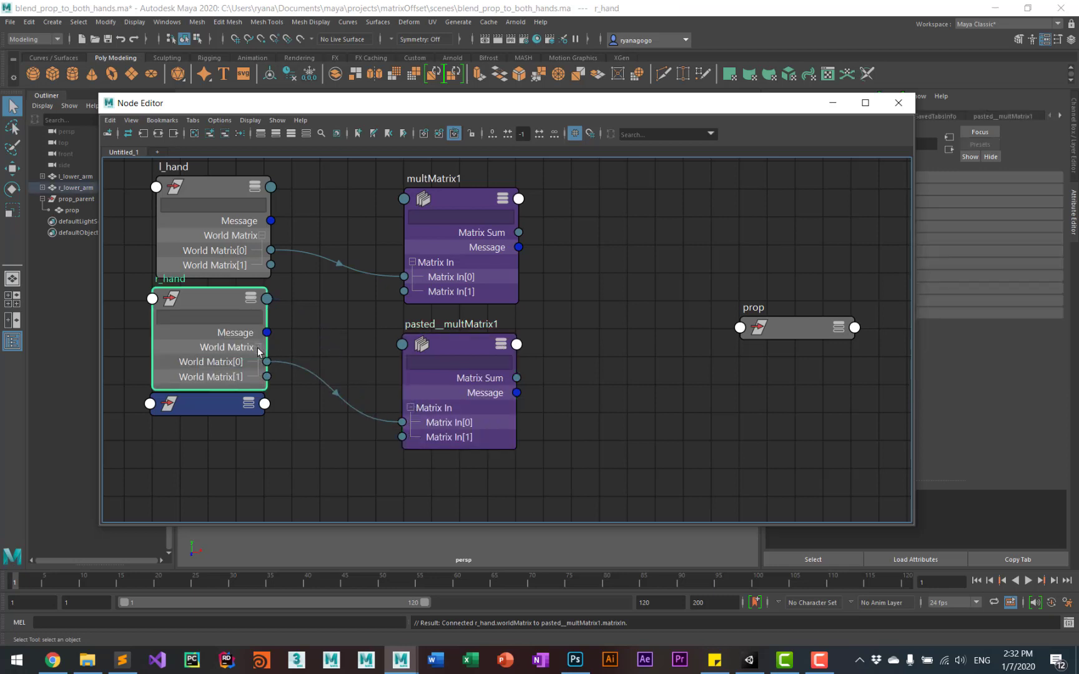
drag(222, 403, 210, 445)
drag(217, 300, 214, 314)
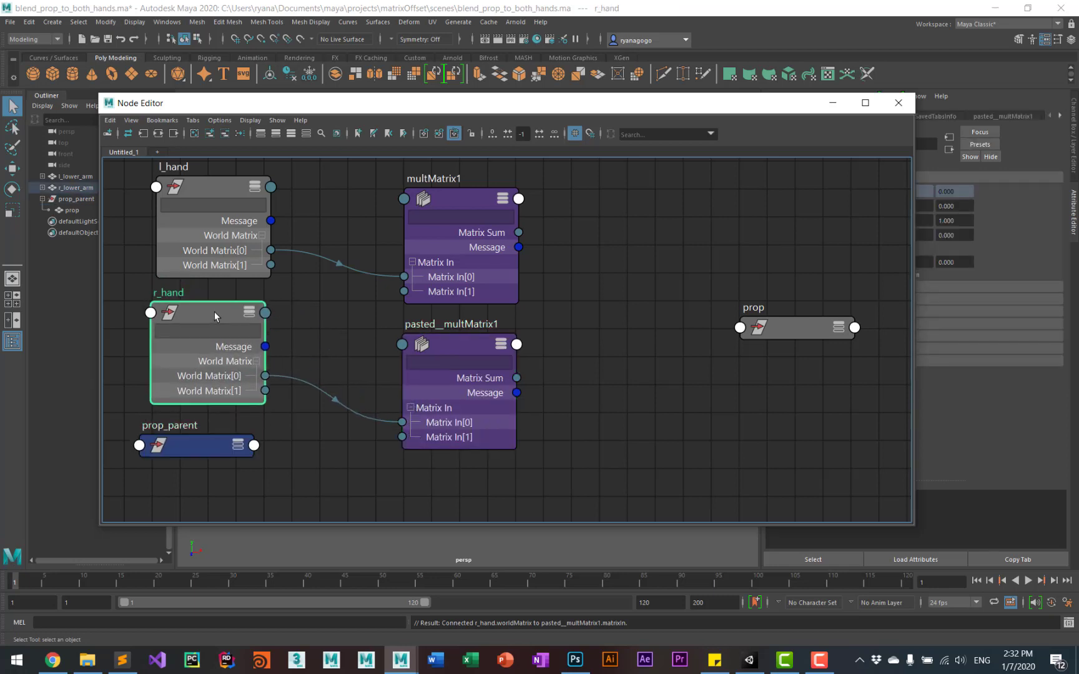
drag(197, 453, 212, 459)
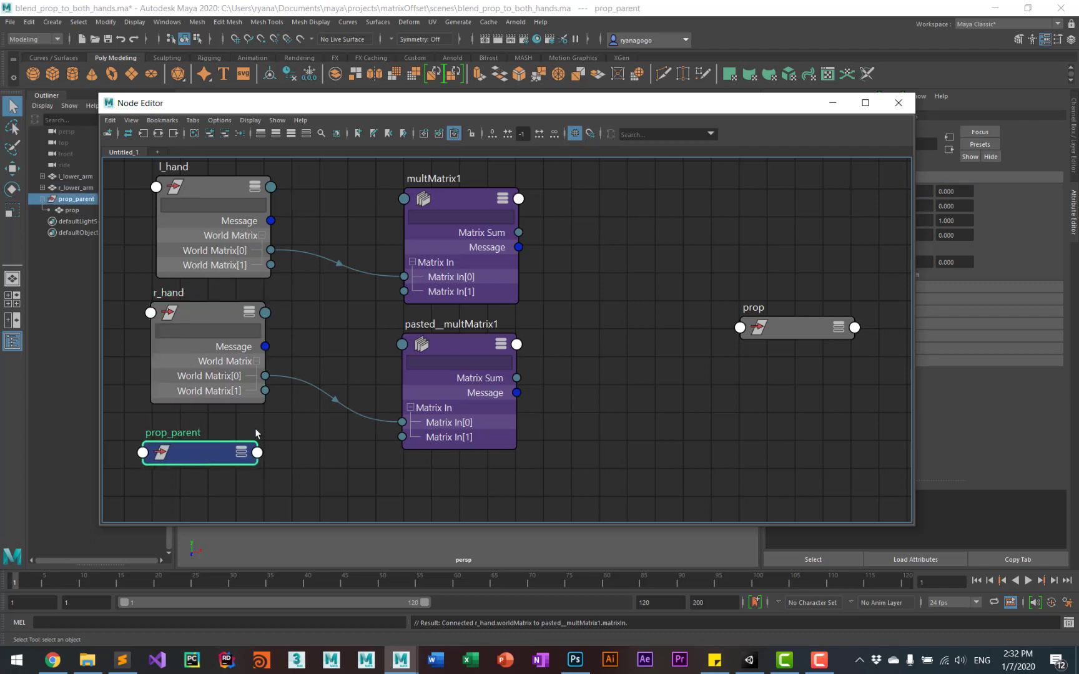
Step: Connect prop_parent's World Inverse Matrix[0] to matrixIn[1] of multMatrix1
click(259, 454)
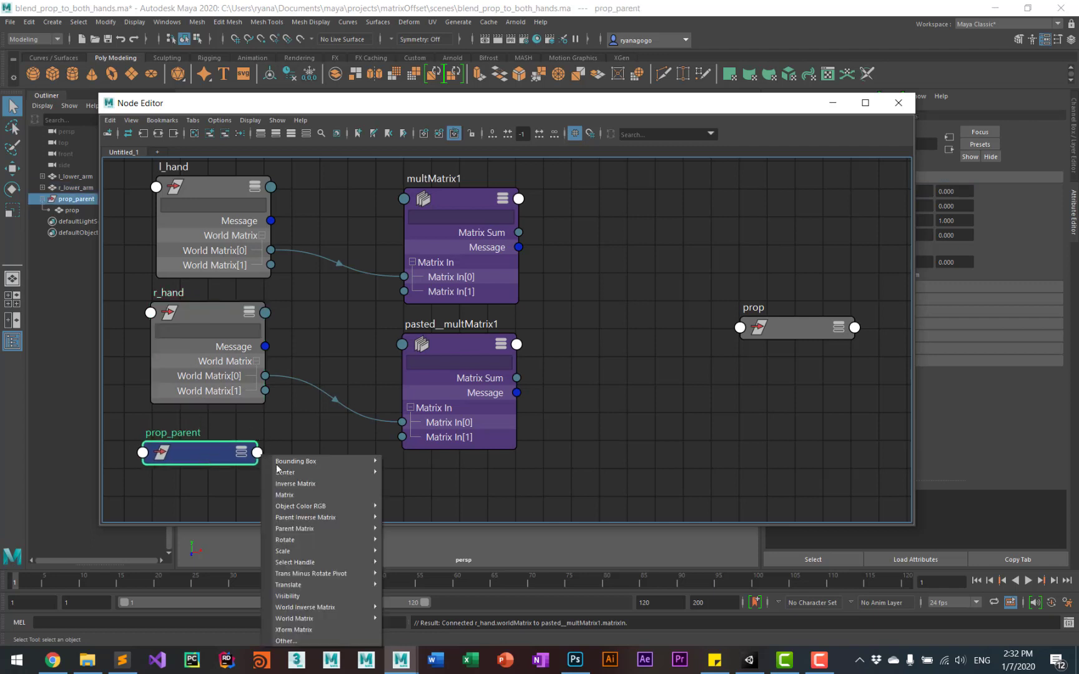
mouse_move(336, 606)
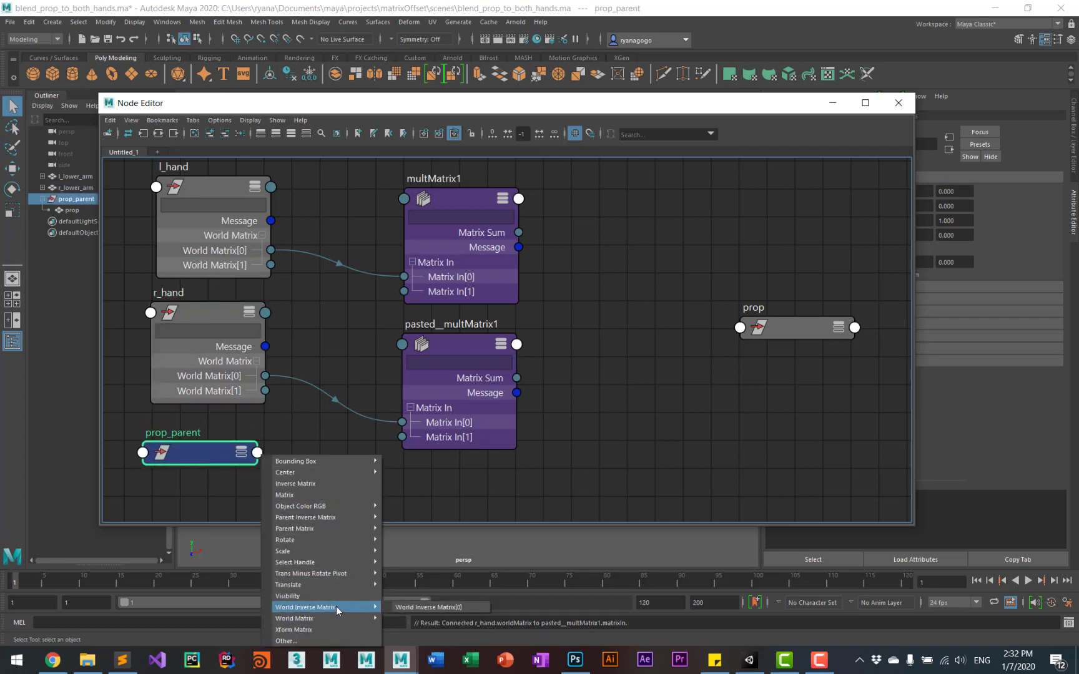
click(421, 605)
click(404, 292)
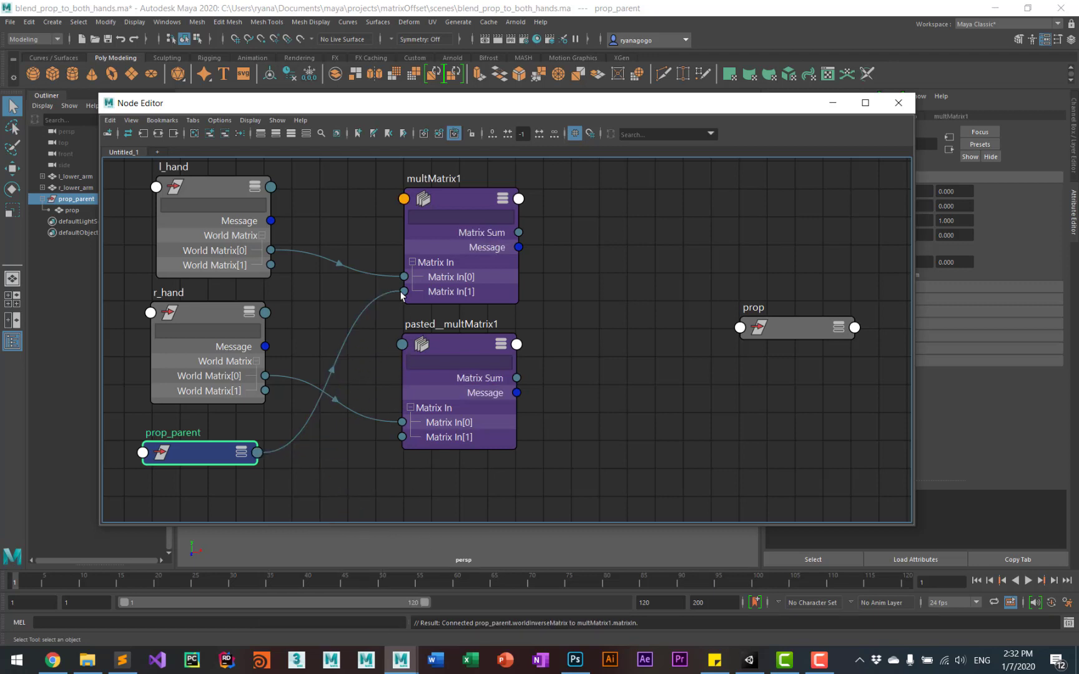
Step: Expand prop_parent's World Inverse Matrix attributes and connect World Inverse Matrix[0] to matrixIn[1] of pasted__multMatrix1
click(241, 454)
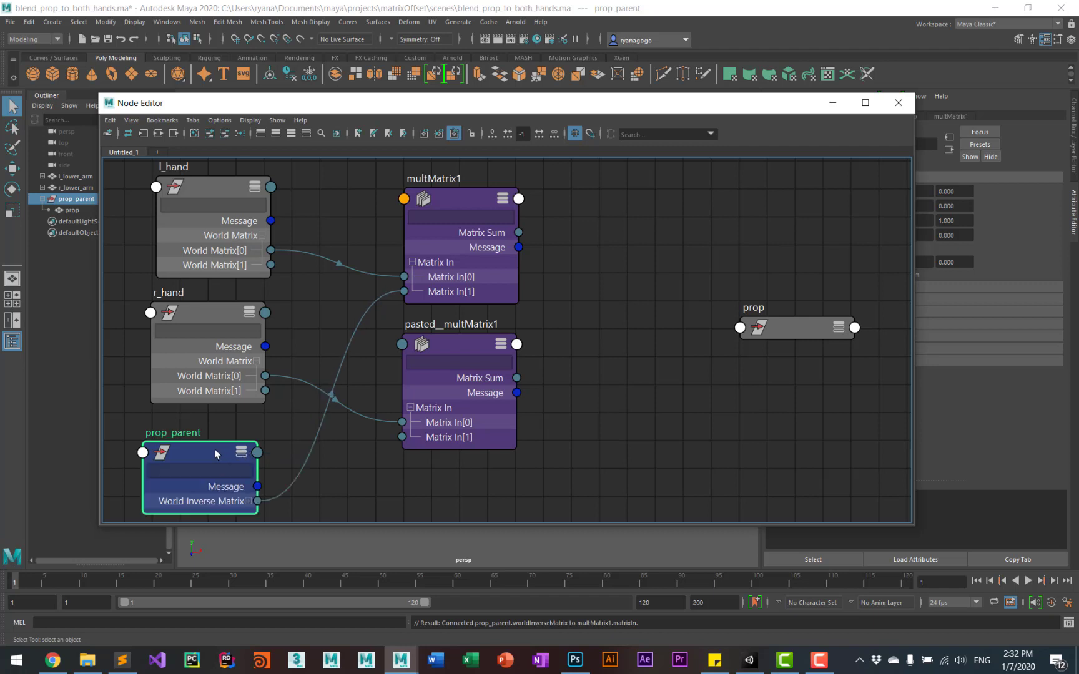
click(243, 456)
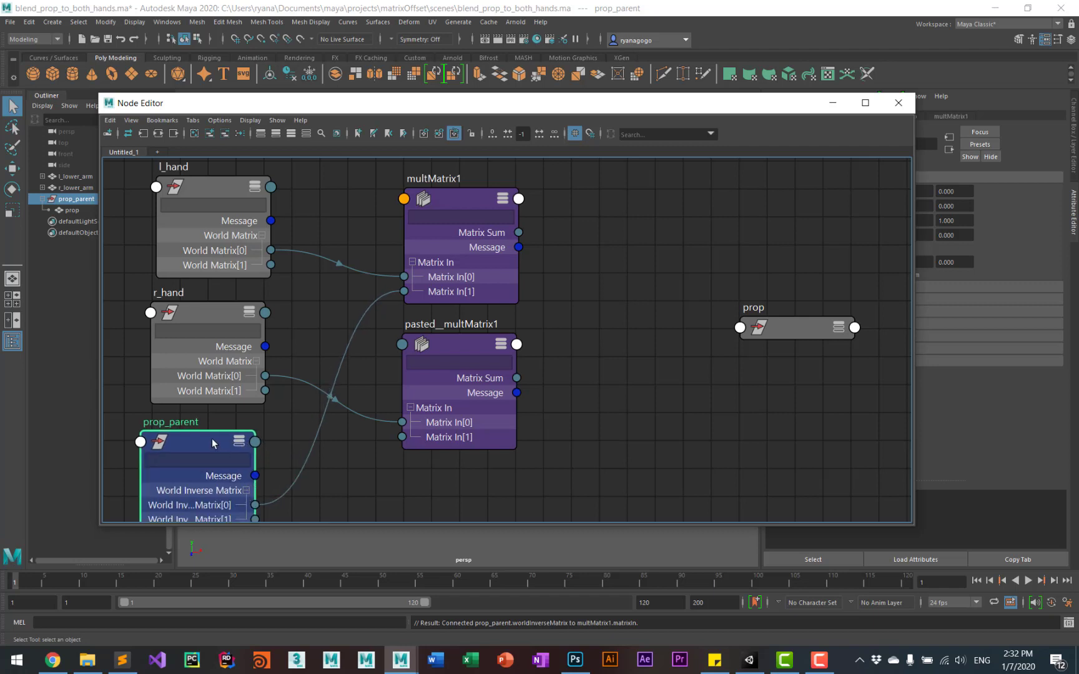
drag(212, 438, 212, 422)
click(255, 504)
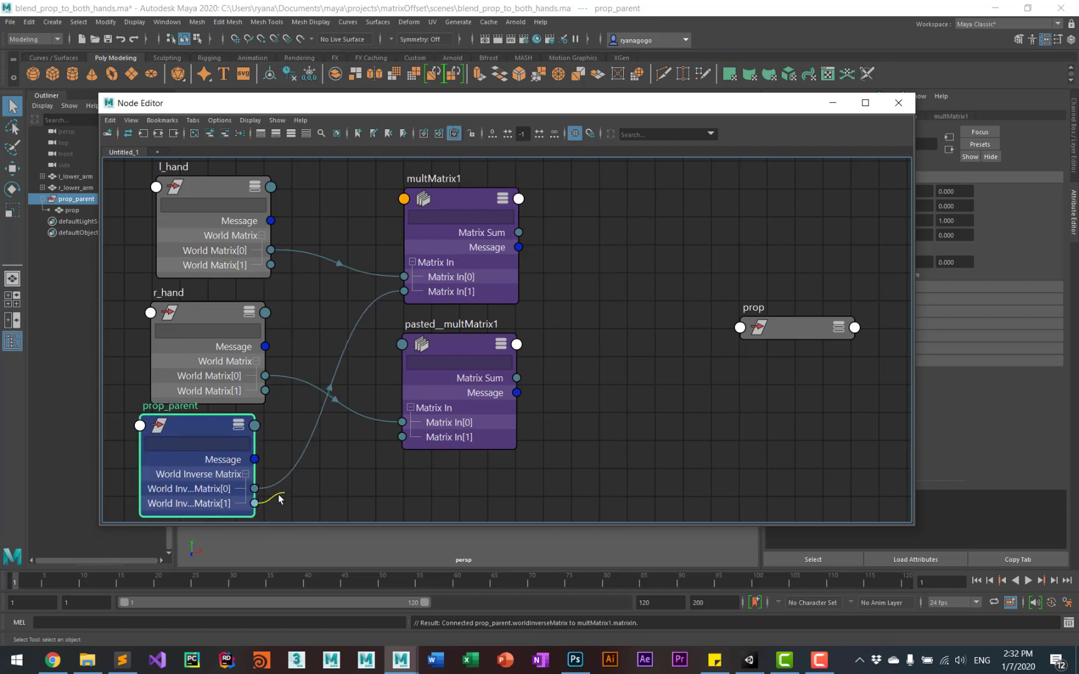
click(274, 502)
click(255, 488)
click(403, 438)
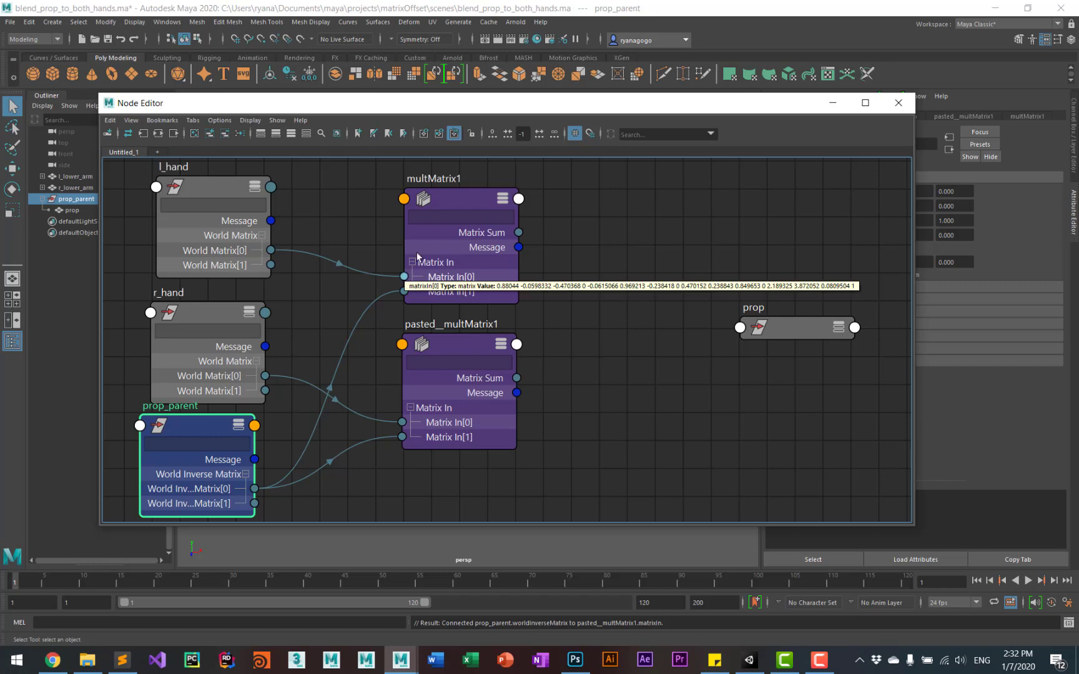
Step: Rename the multMatrix1 node to l_hand_local_matrix
click(441, 182)
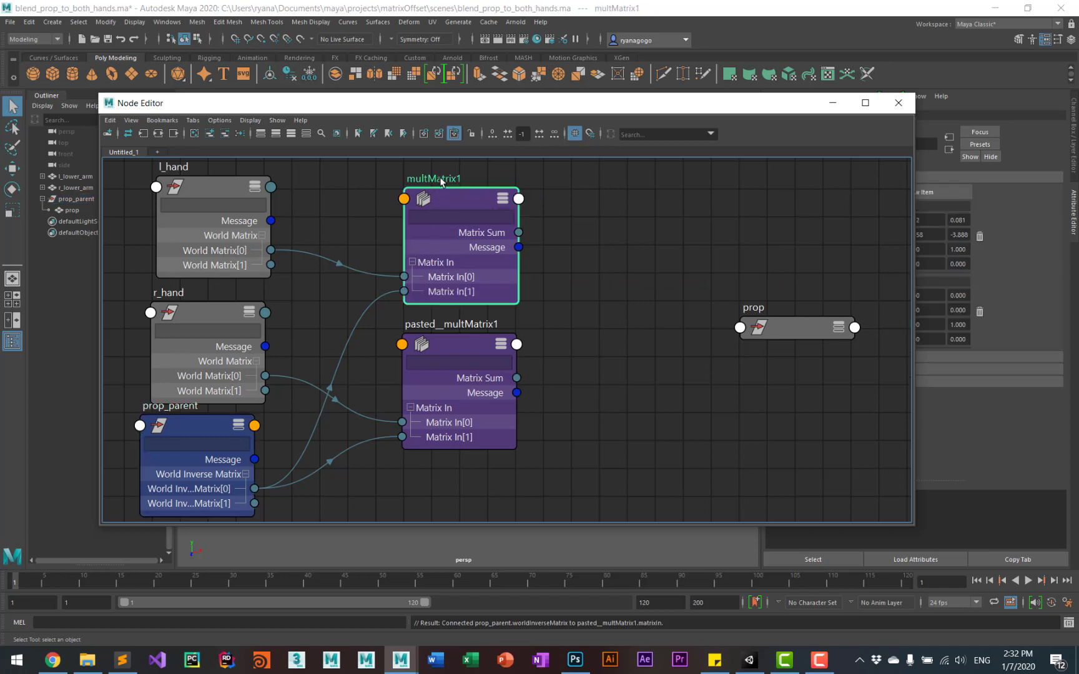
double_click(441, 179)
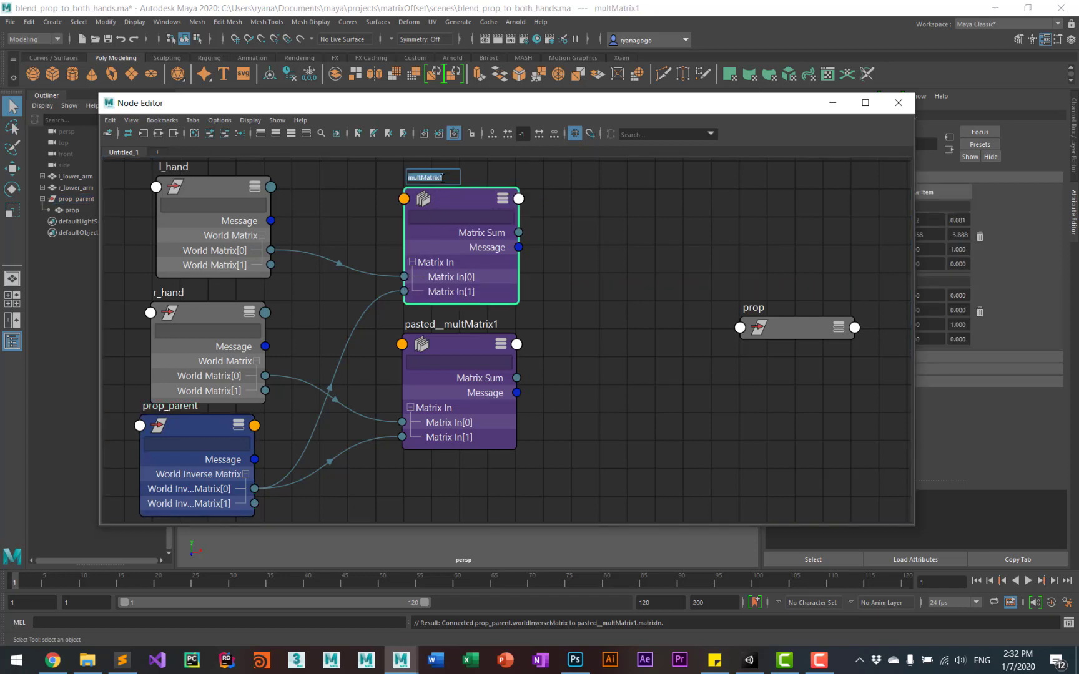
key(BackSpace)
text(l_hand)
text(_loc)
text(al_)
text(matrix)
key(Return)
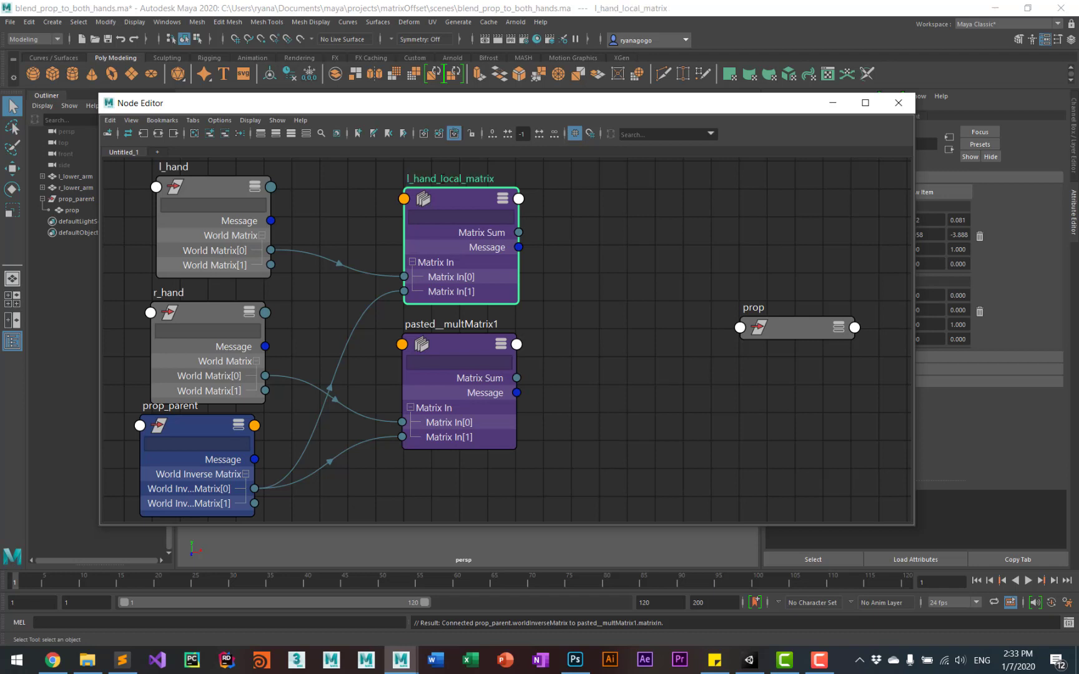
Step: Rename the pasted__multMatrix1 node to r_hand_local_matrix and align it under l_hand_local_matrix
double_click(453, 323)
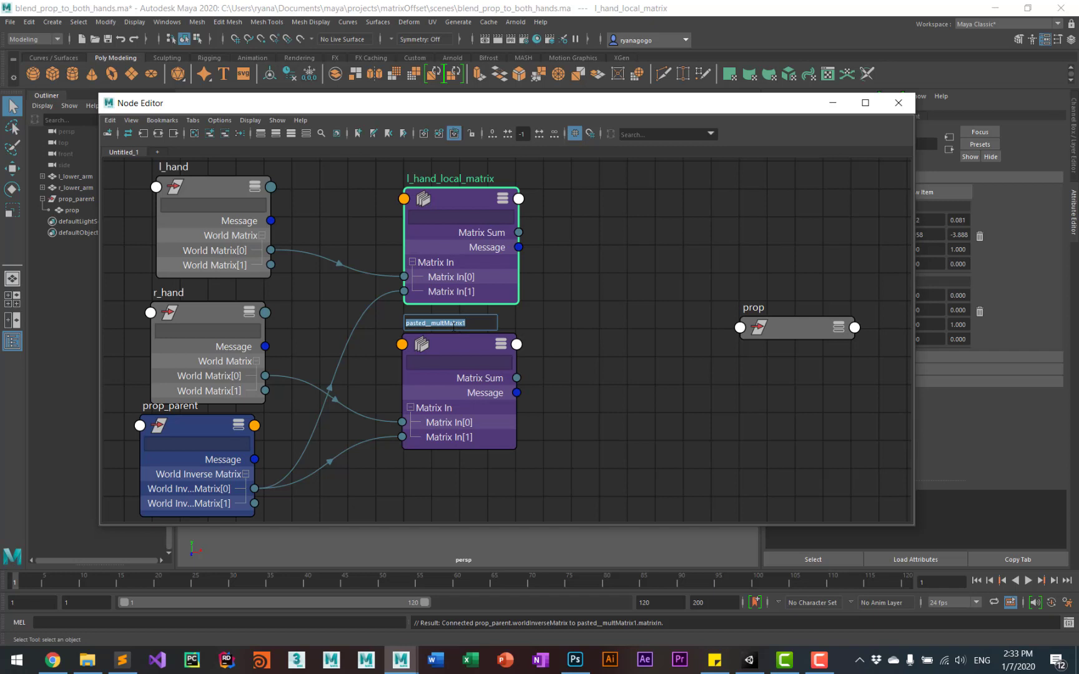
text(r_hand_local_matr)
key(Return)
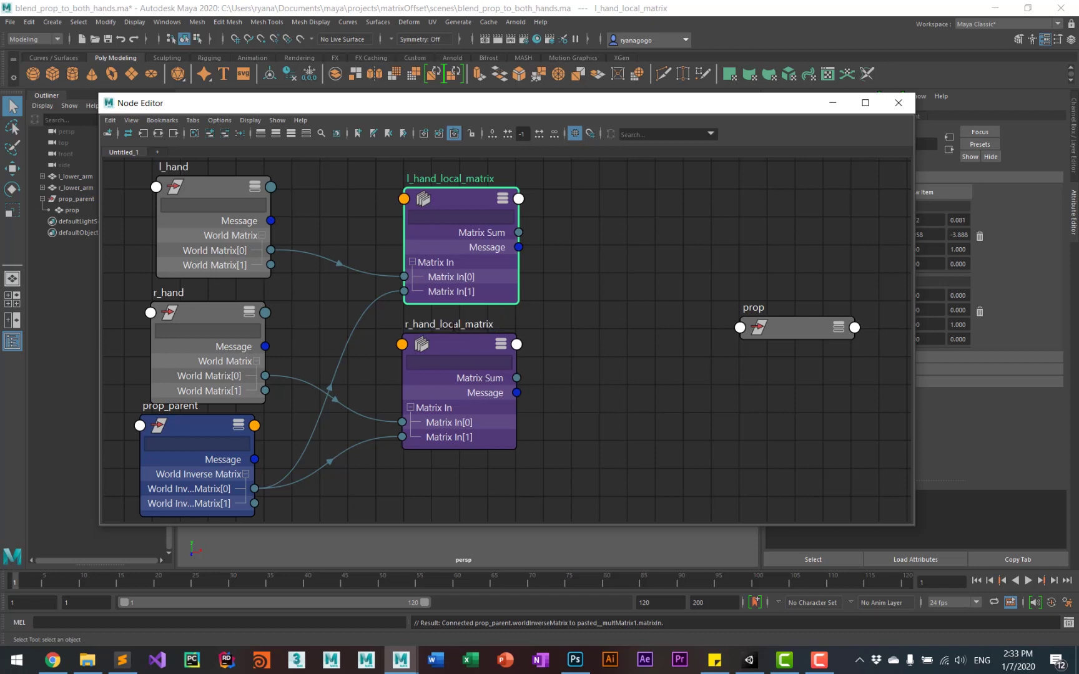
drag(465, 346, 469, 350)
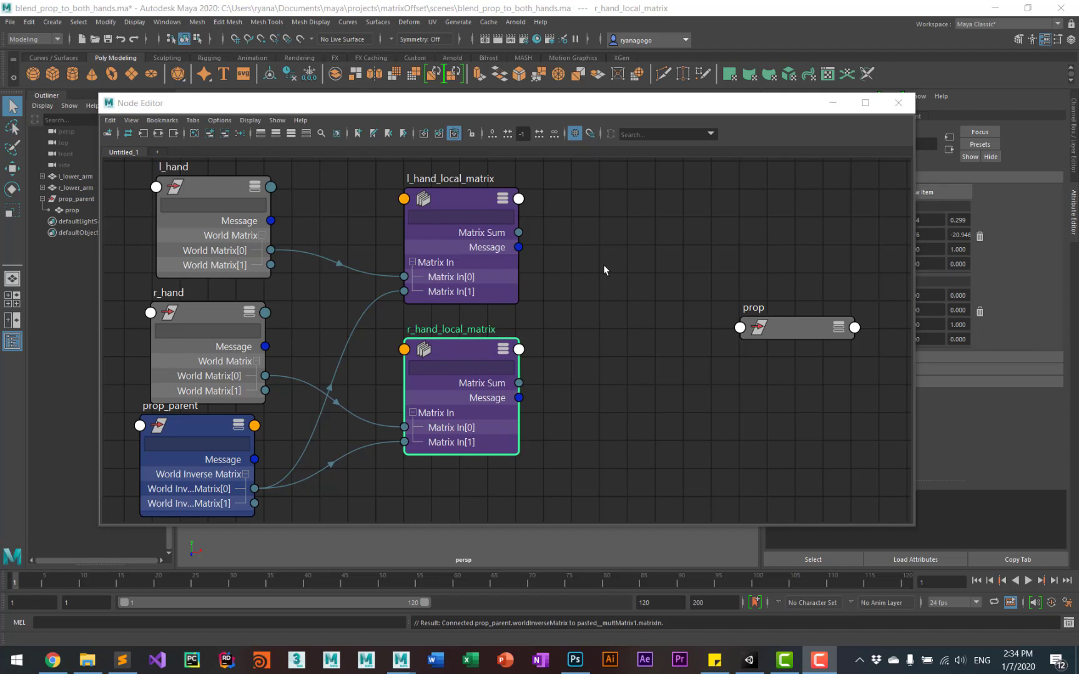
Step: Create a blendMatrix node and place it between the two local matrix nodes and prop
click(661, 243)
key(Tab)
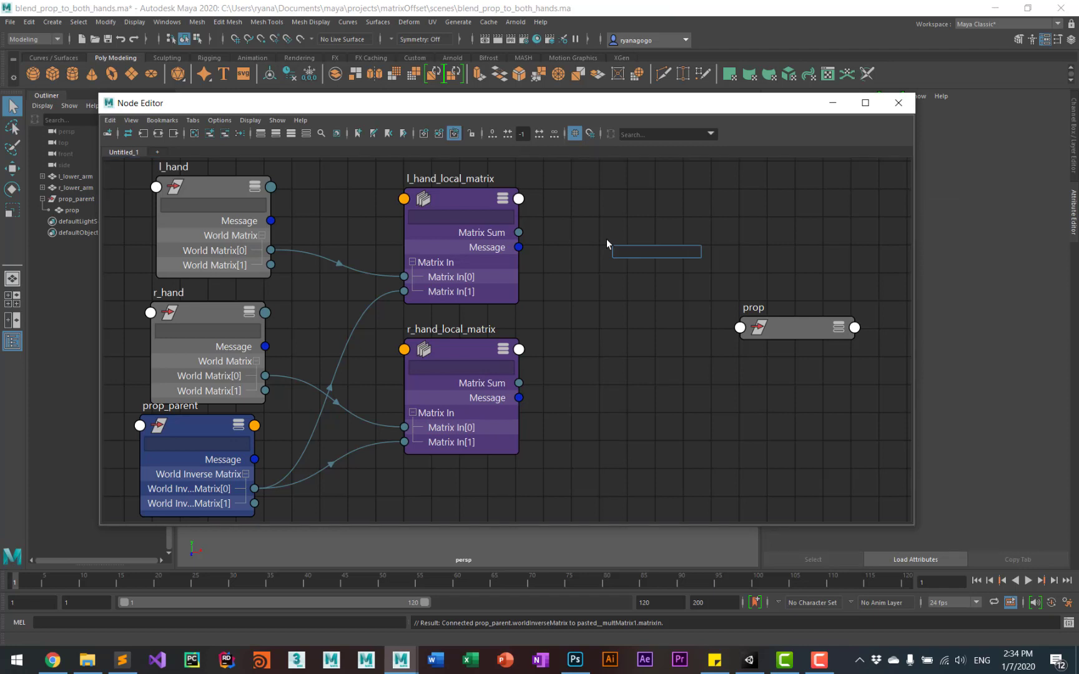
text(blend)
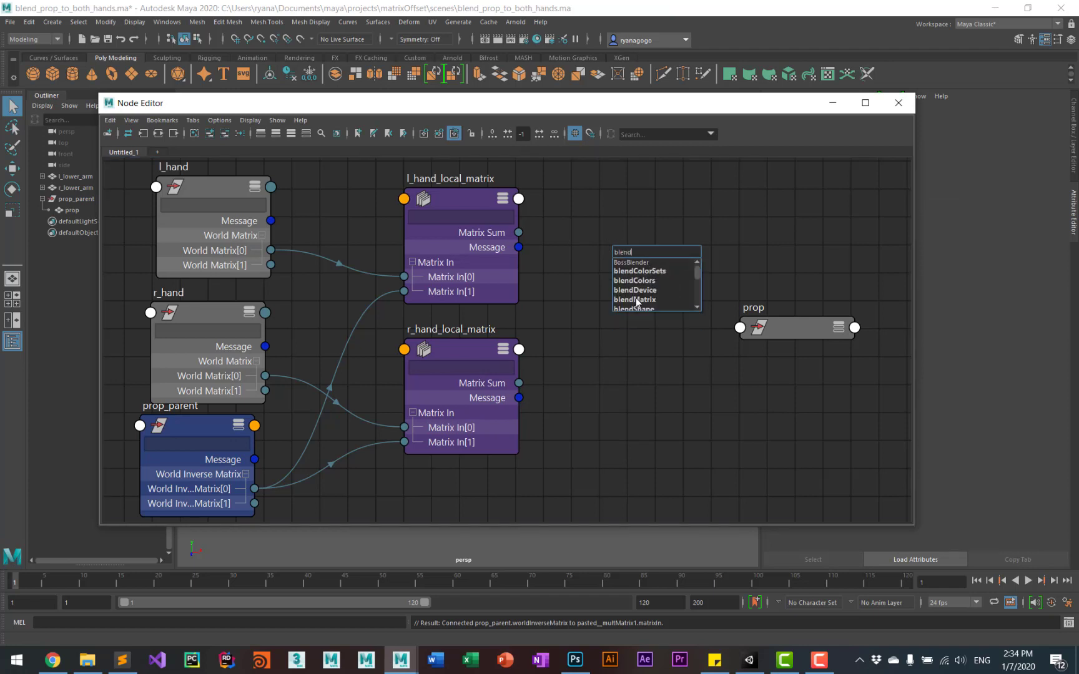
click(634, 300)
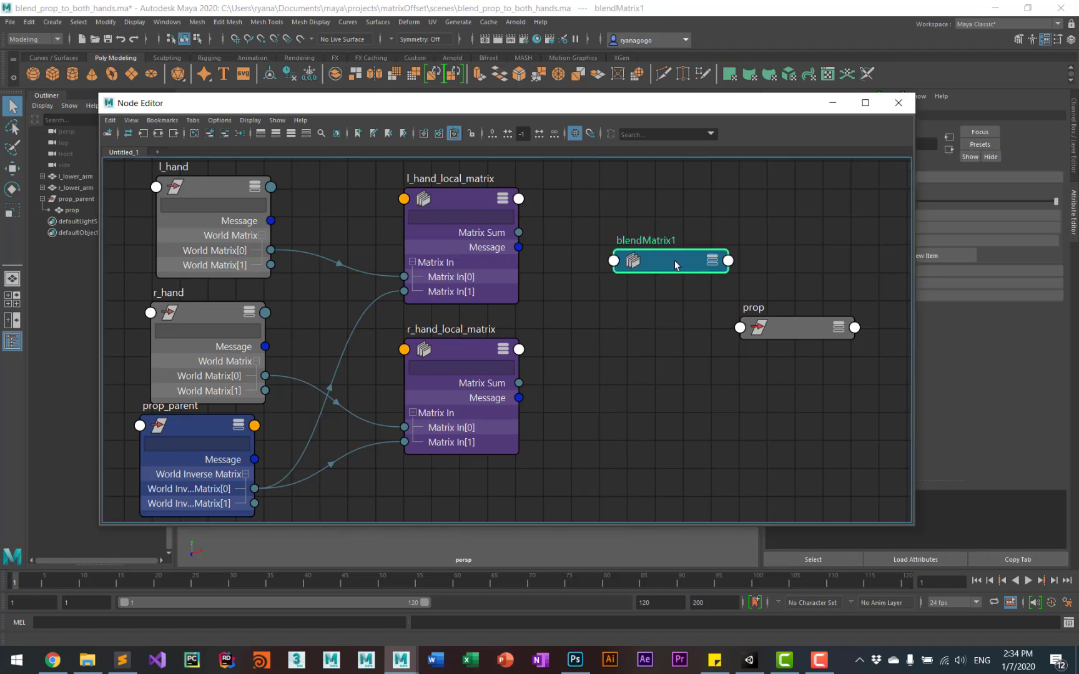
drag(675, 260, 634, 269)
Step: Narrow the Node Editor window to uncover blendMatrix1's attributes and add two Target items to the node
drag(914, 299, 750, 312)
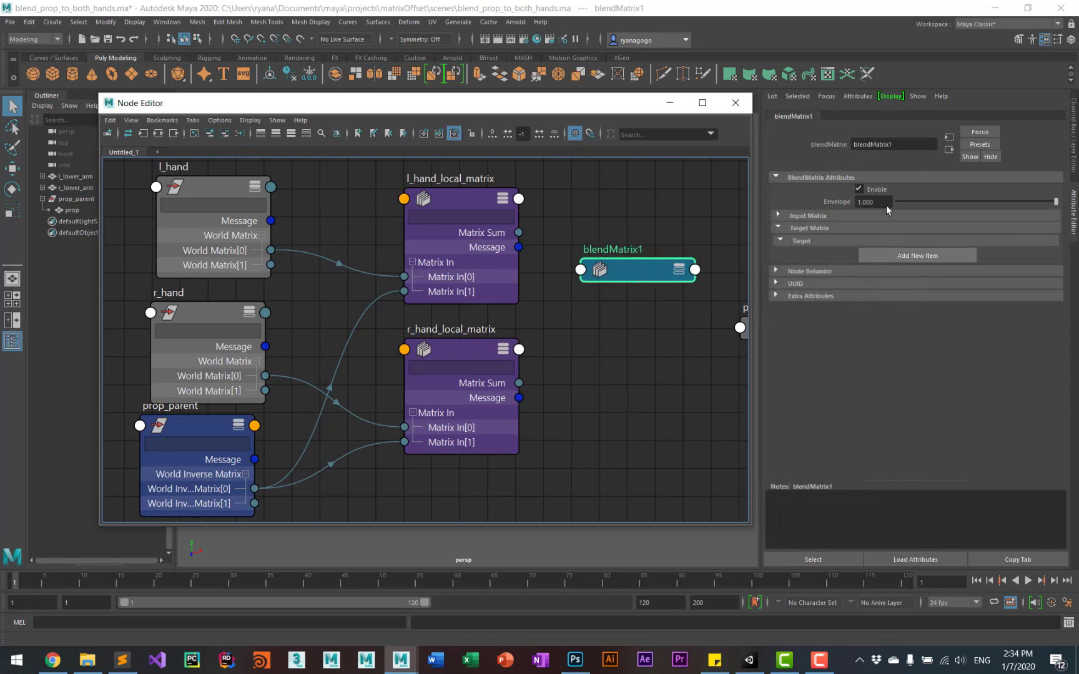
click(928, 257)
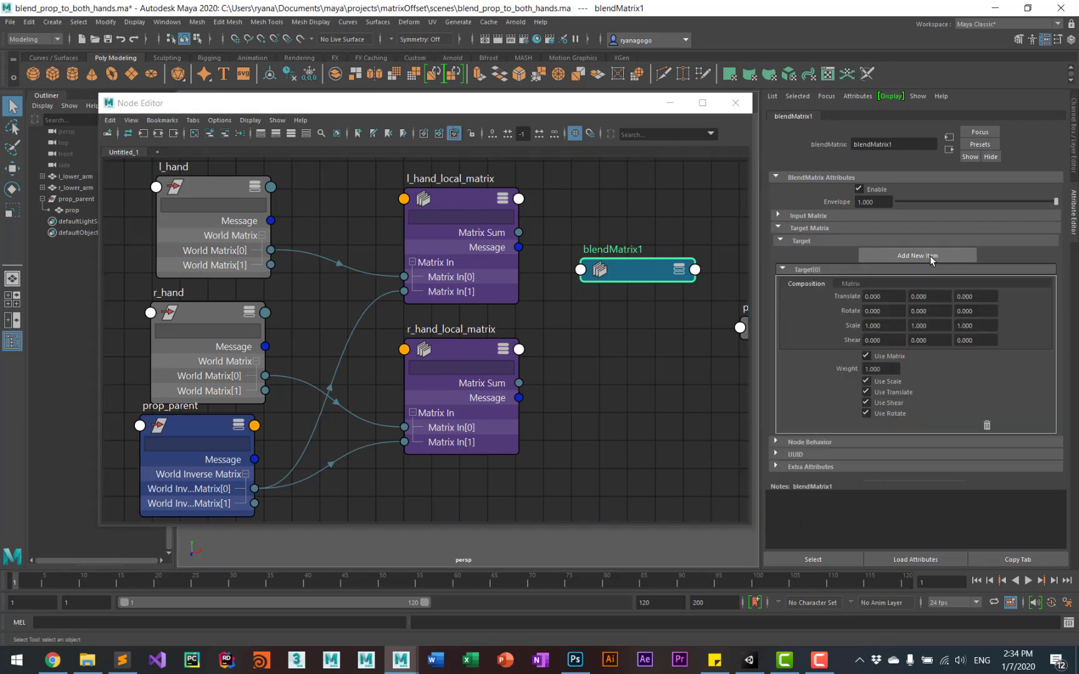
click(930, 255)
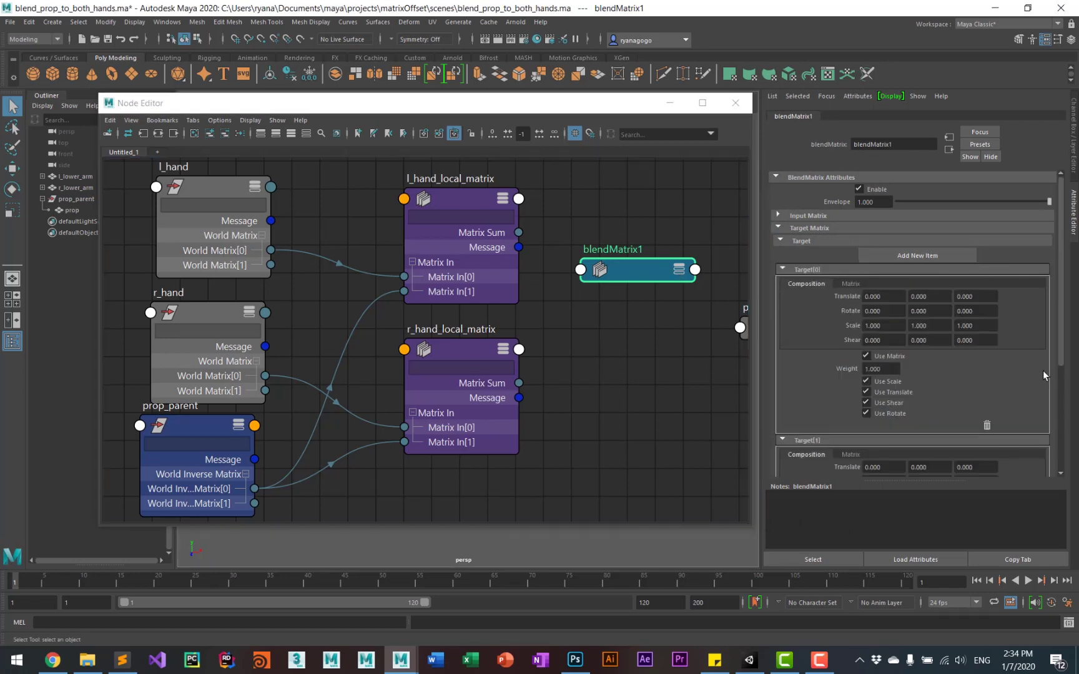
scroll(1054, 461, down, 5)
scroll(1055, 461, up, 5)
scroll(1054, 460, down, 3)
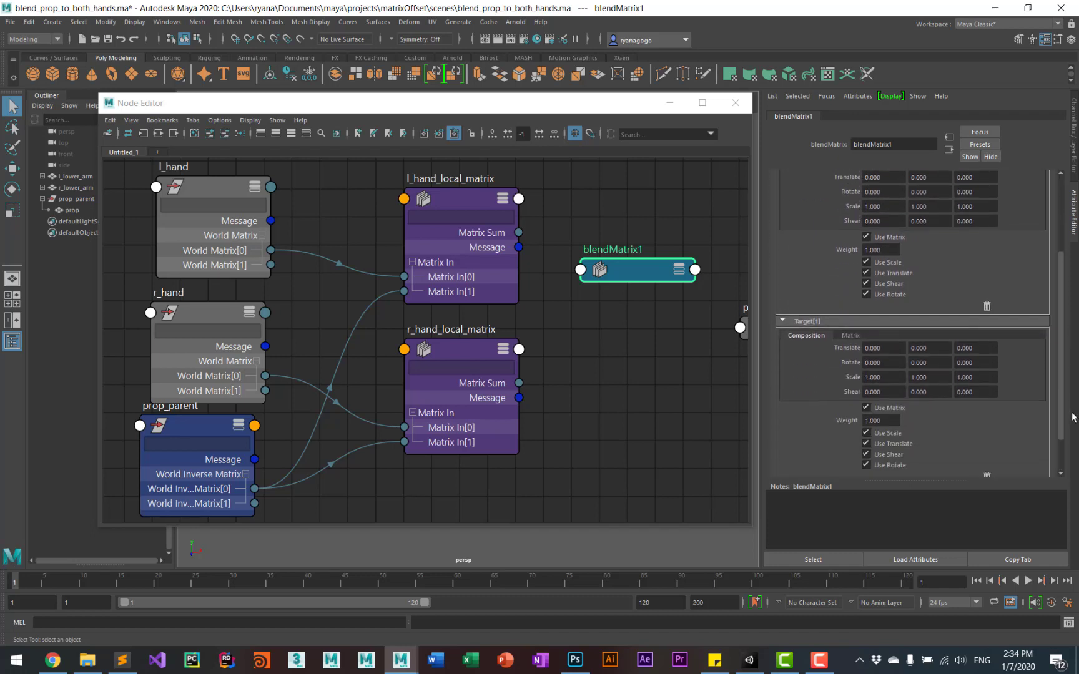
scroll(1054, 461, up, 3)
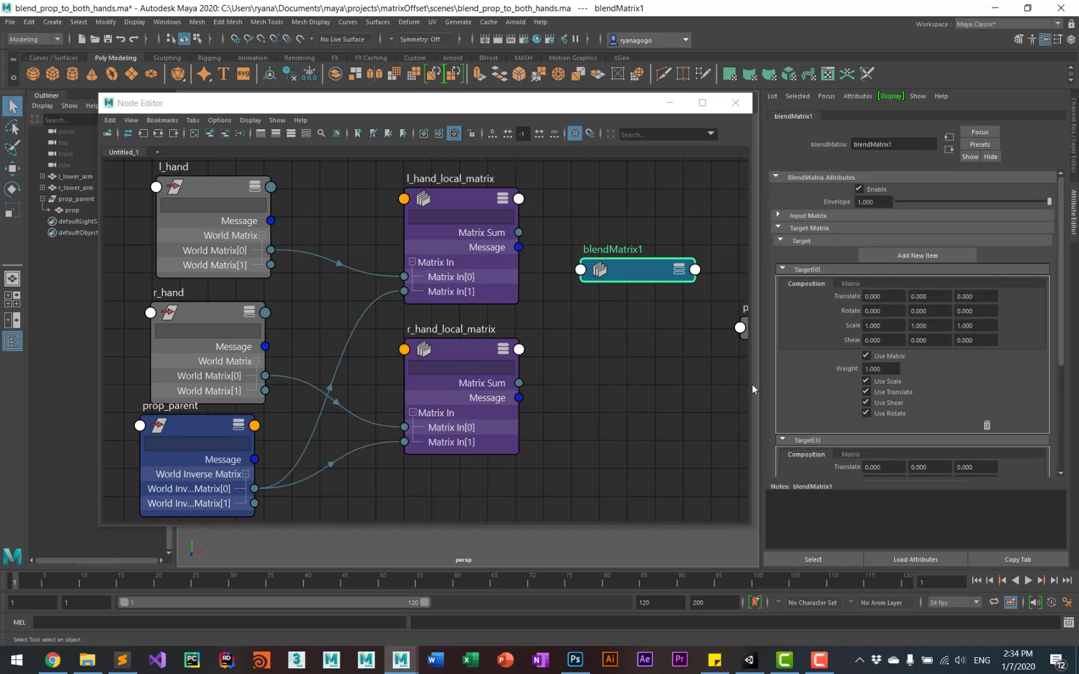
Step: Widen the Node Editor window and move prop farther away from blendMatrix1
drag(751, 386, 976, 402)
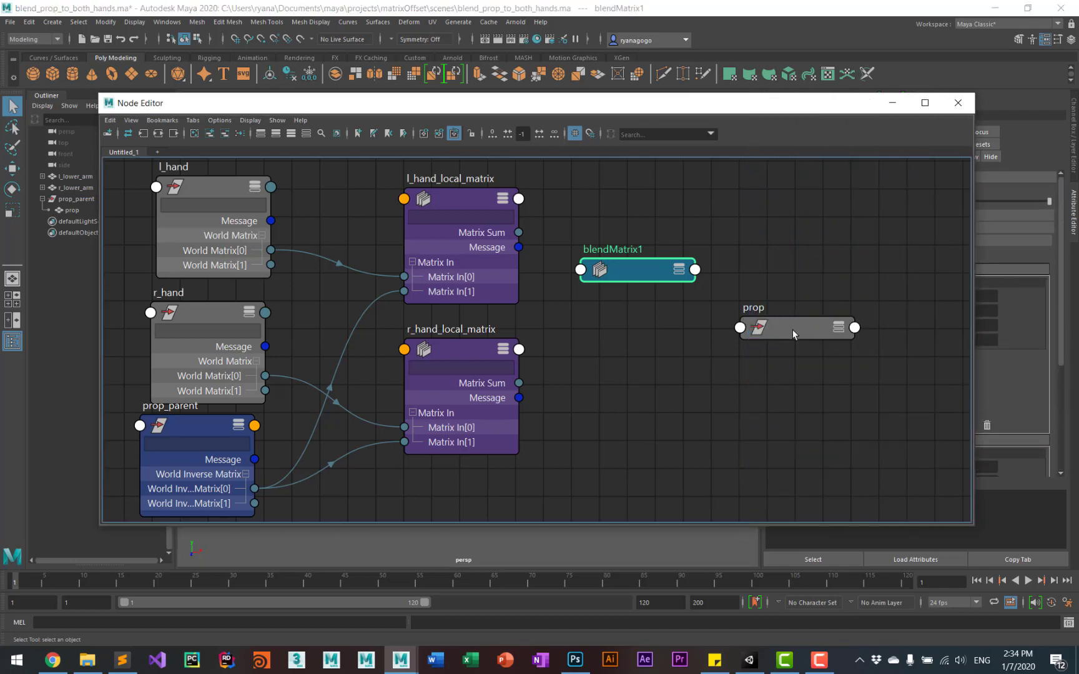
drag(792, 328, 839, 327)
drag(632, 273, 645, 285)
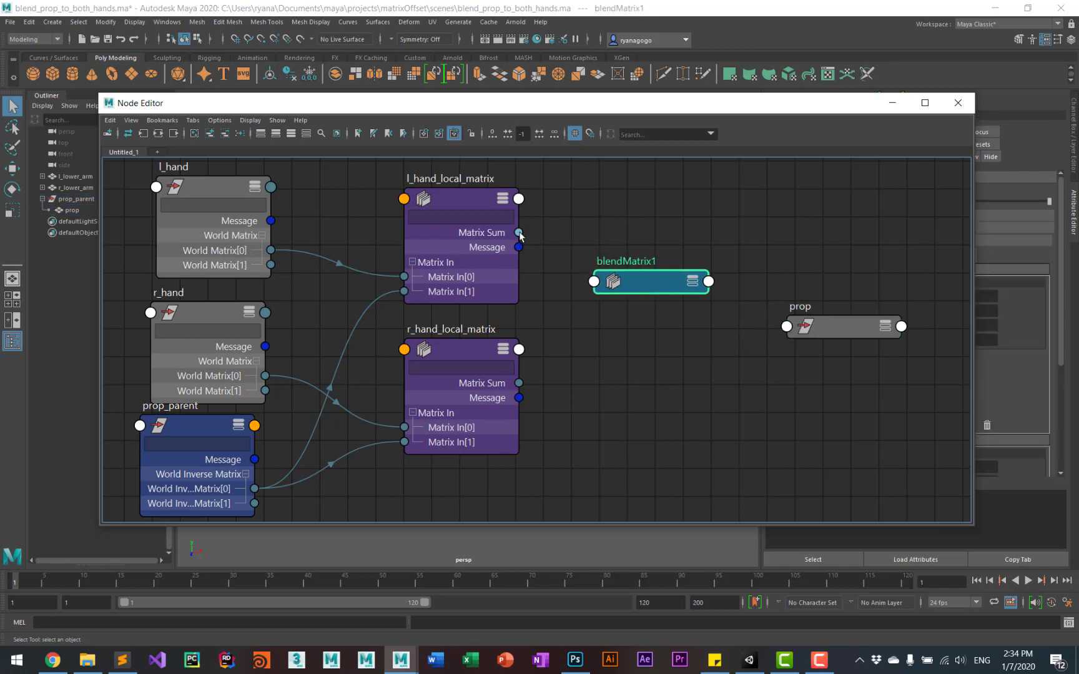
Step: Connect l_hand_local_matrix's Matrix Sum to target[0].targetMatrix of blendMatrix1
drag(518, 233, 595, 281)
click(608, 290)
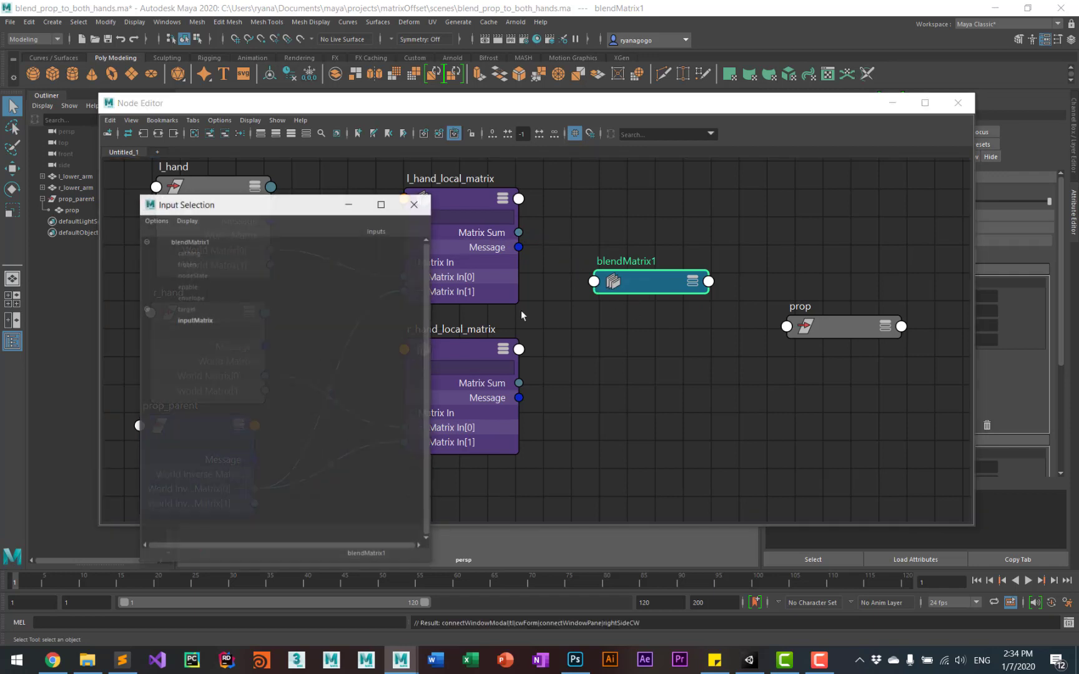
click(146, 308)
click(146, 319)
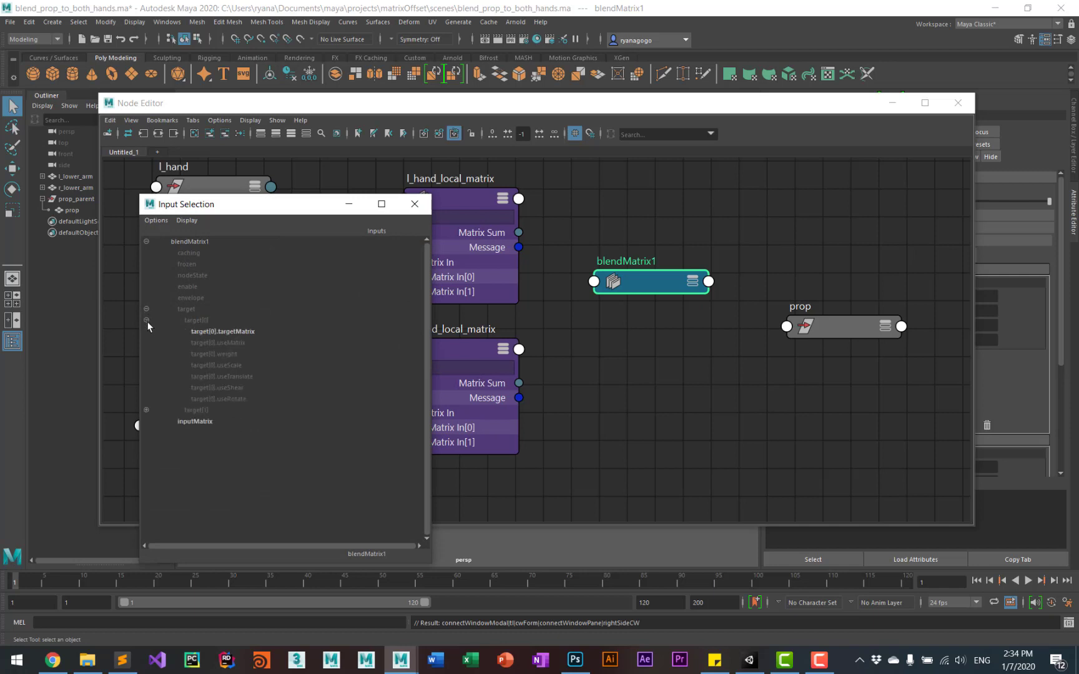
click(241, 331)
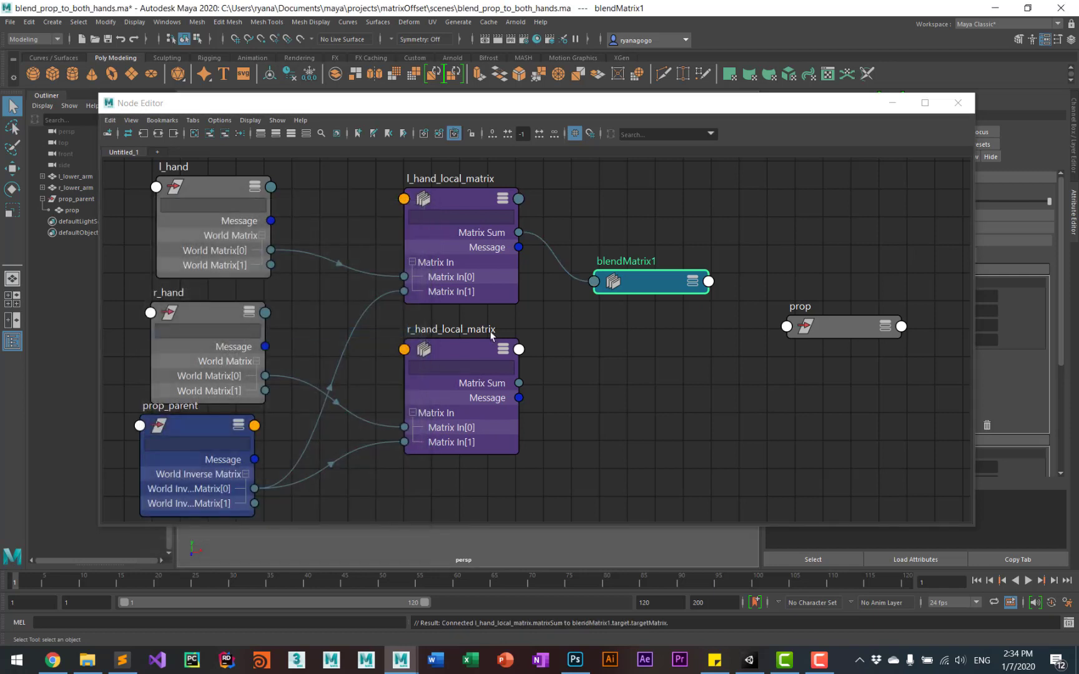
Step: Expand the Target[0] and Target[1] attributes on blendMatrix1 and move the node up level with l_hand_local_matrix
click(693, 282)
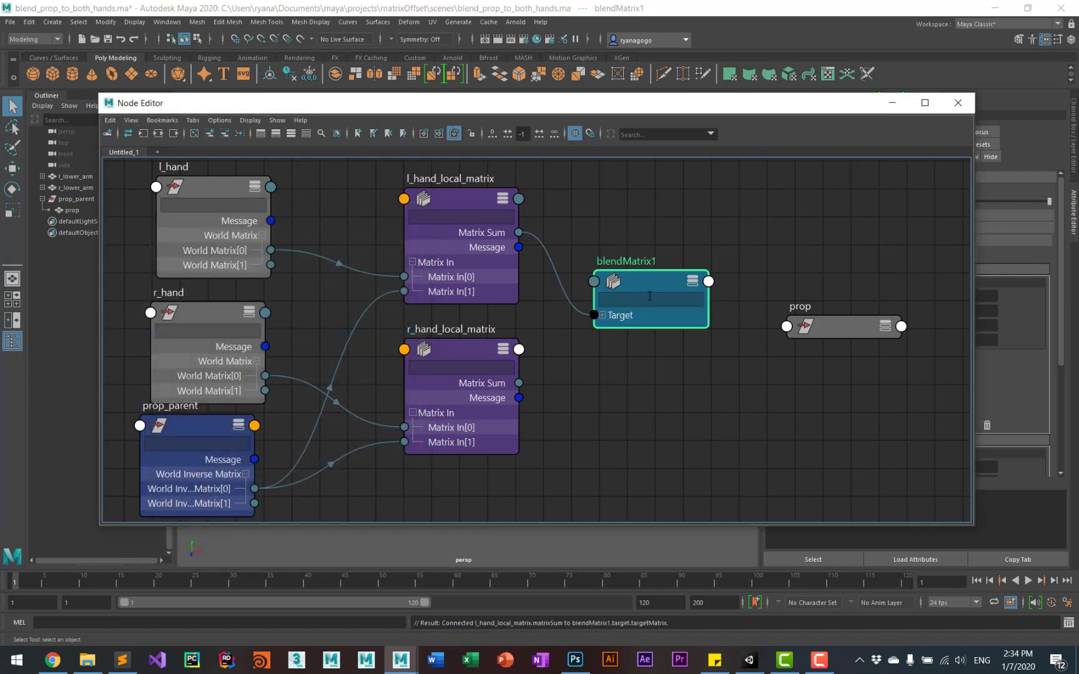
click(602, 316)
click(613, 330)
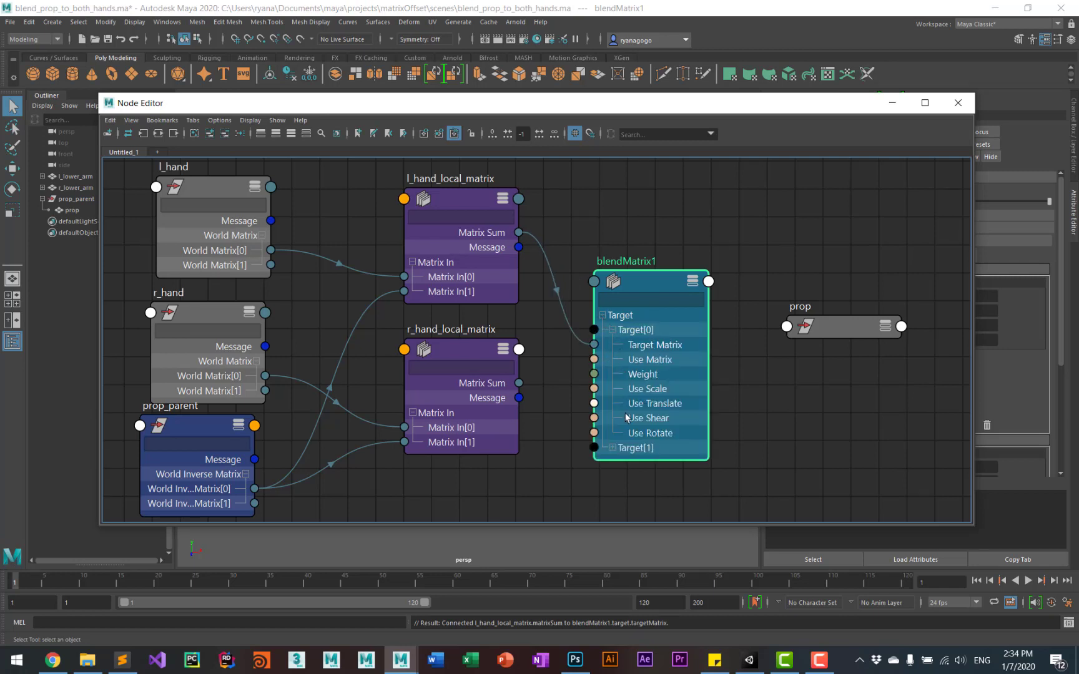
click(612, 448)
drag(650, 279, 638, 197)
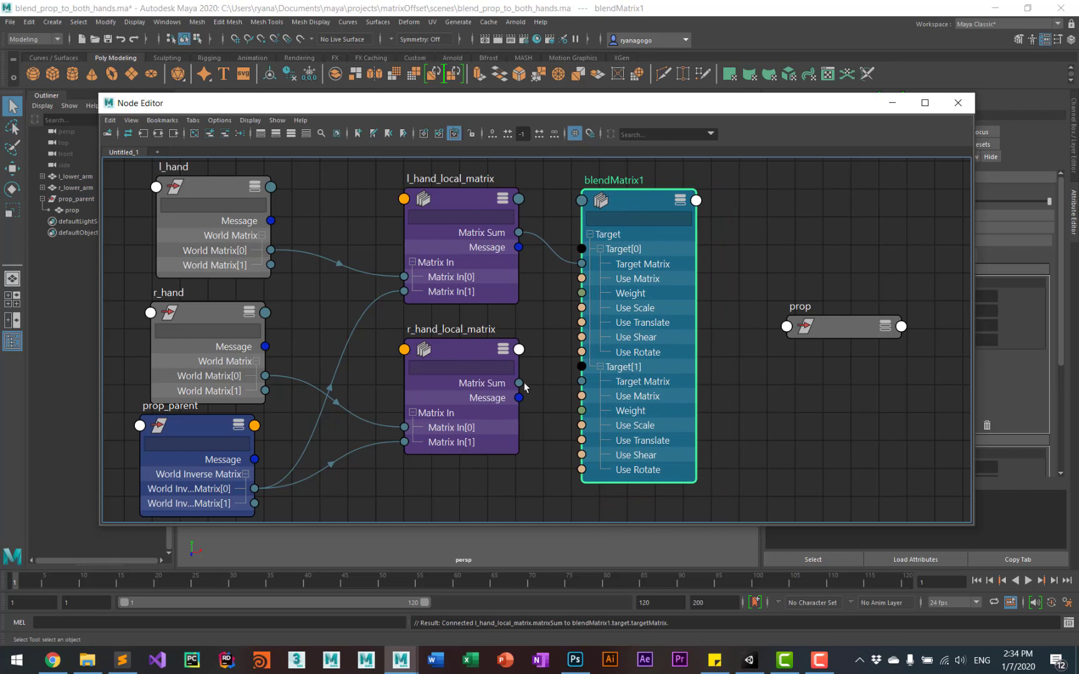
Step: Connect r_hand_local_matrix's Matrix Sum to Target[1]'s Target Matrix on blendMatrix1, and reveal that node's Output Matrix
drag(518, 383, 582, 382)
click(680, 200)
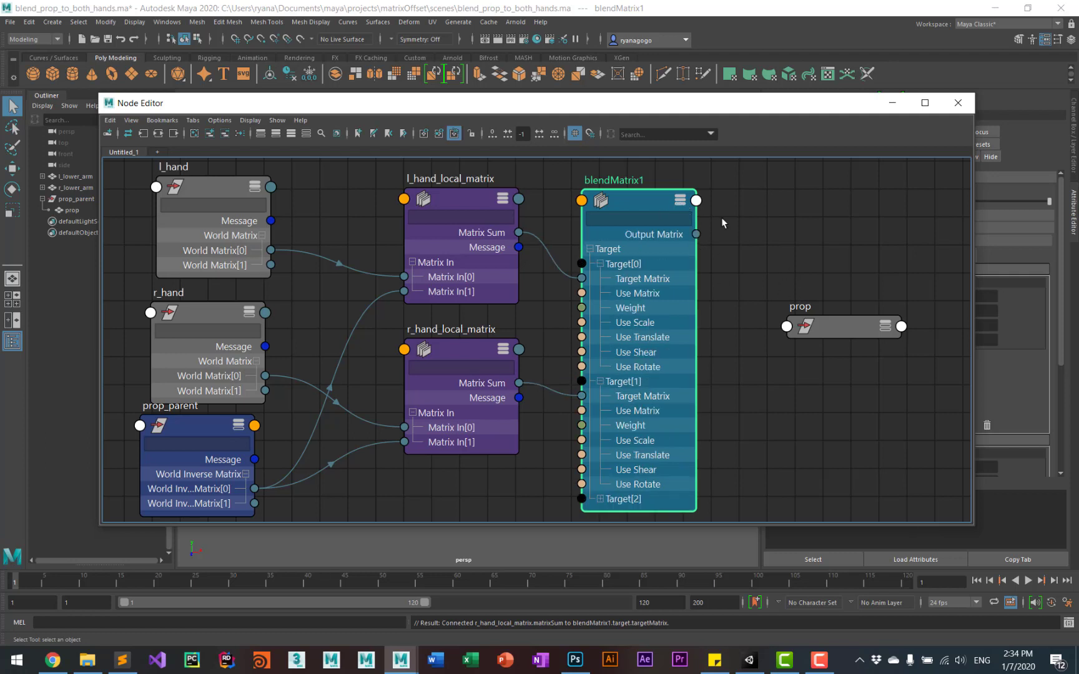
drag(841, 331, 861, 324)
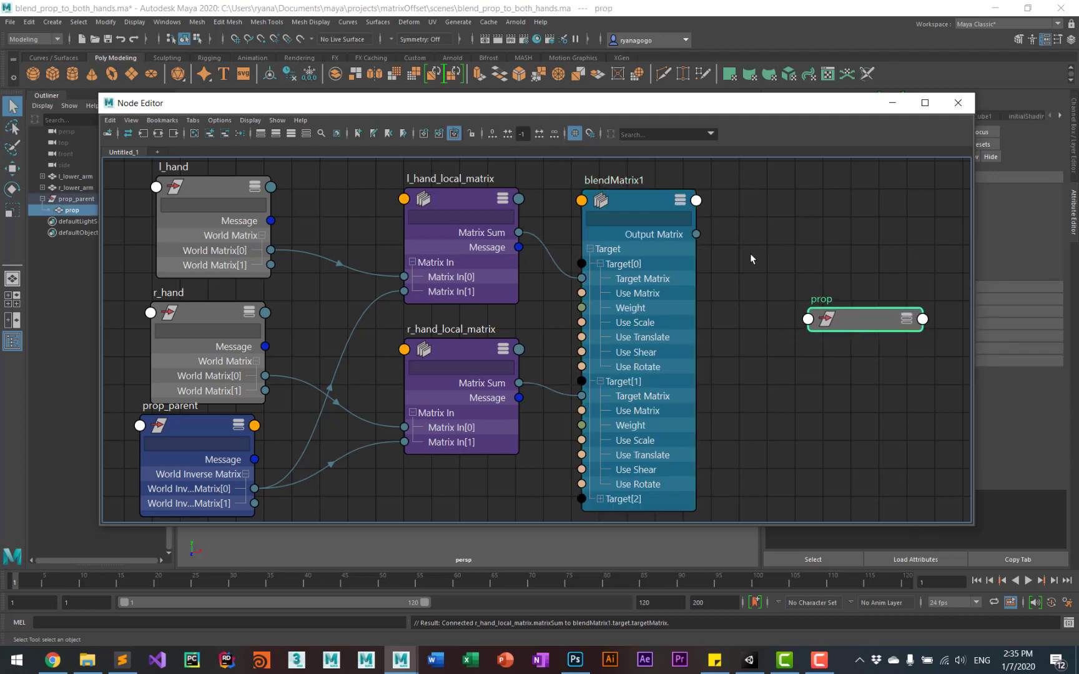
Step: Connect blendMatrix1's Output Matrix to prop's offsetParentMatrix, and expand the prop node to show its connected attributes
drag(643, 199, 639, 189)
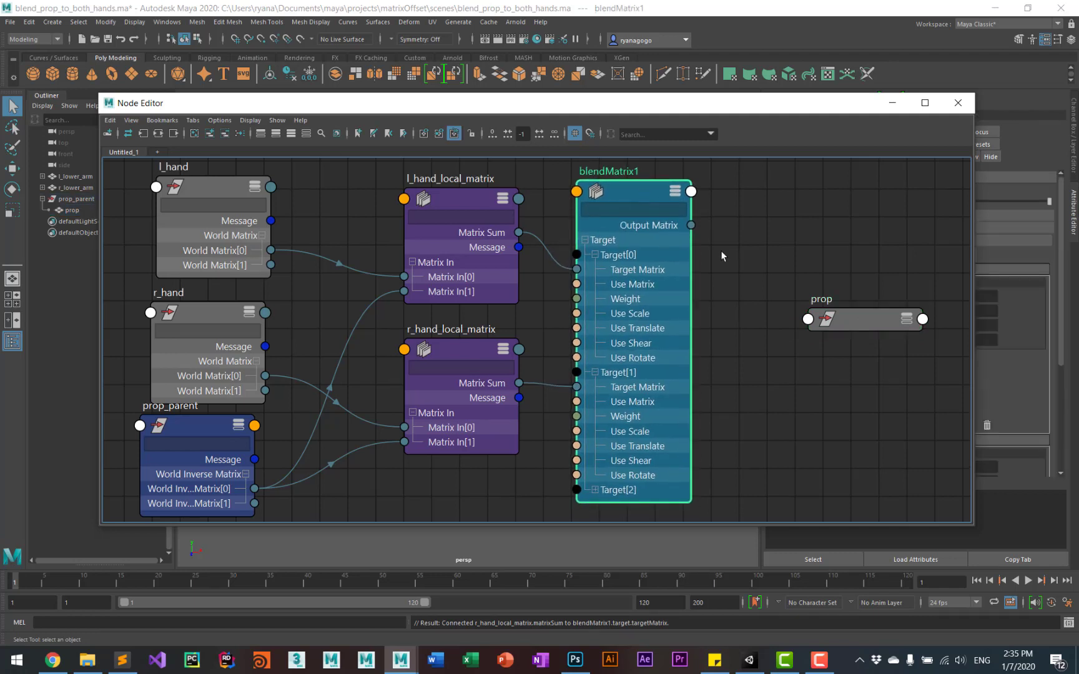
drag(691, 226, 809, 322)
click(835, 328)
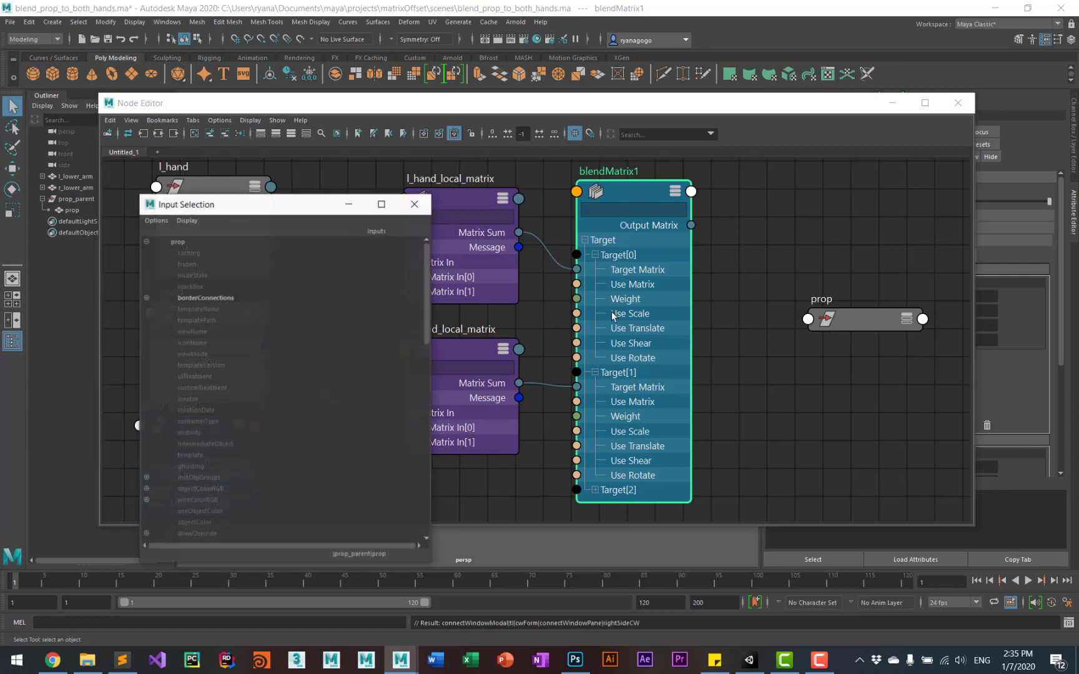
scroll(257, 366, down, 10)
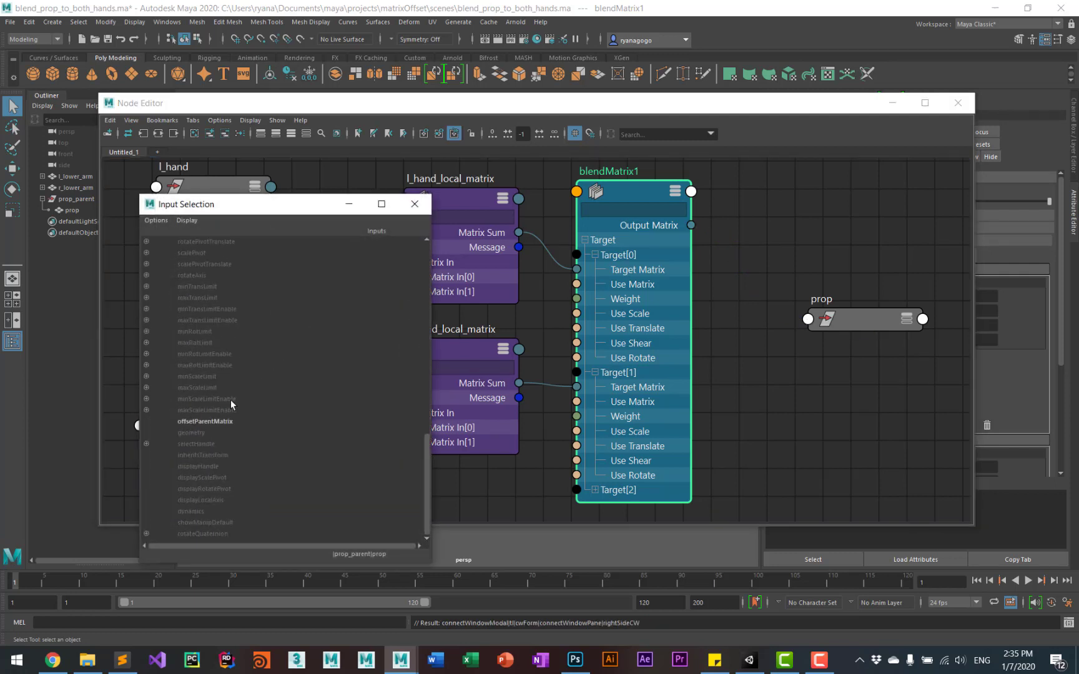
click(211, 421)
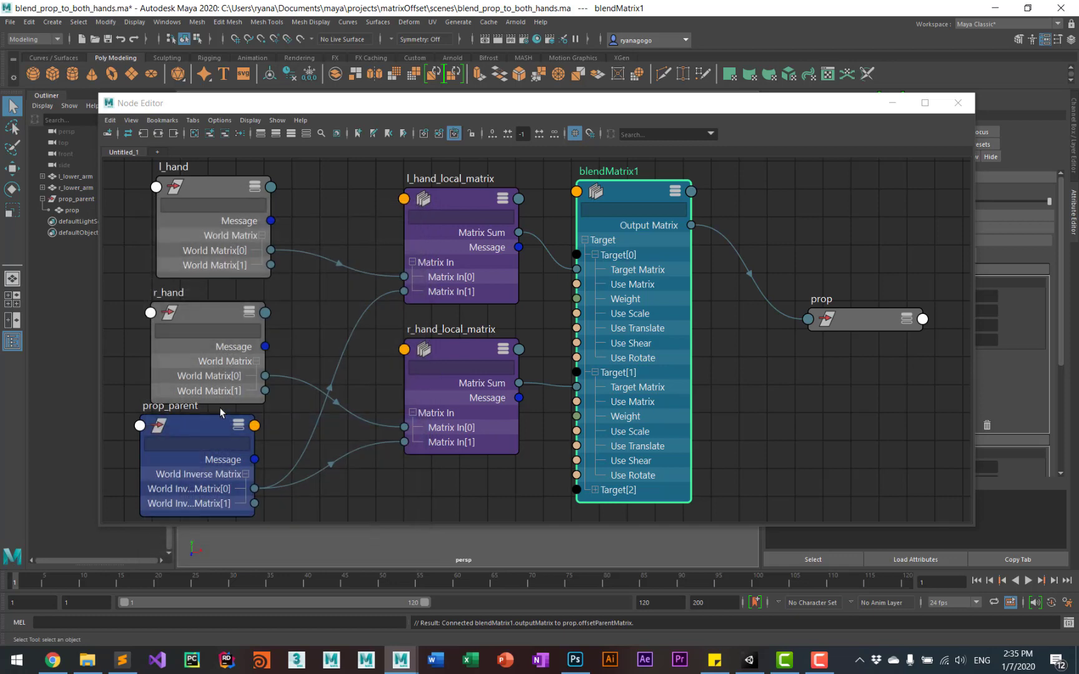
click(904, 327)
click(906, 323)
drag(869, 309, 866, 301)
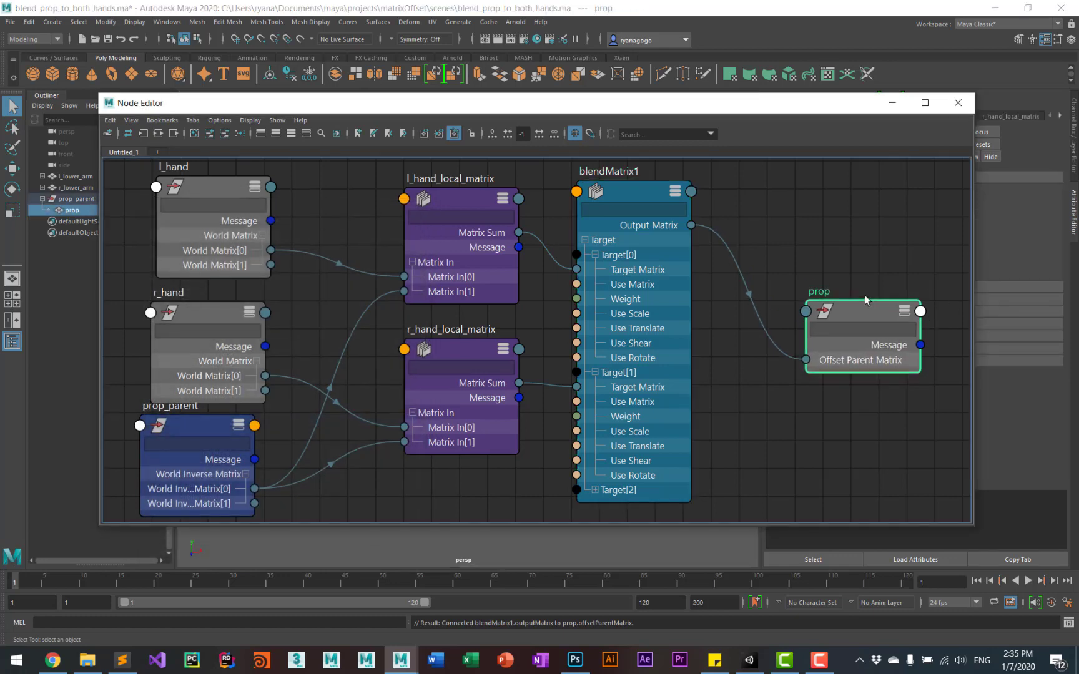
Step: Uncover the viewport and test-rotate l_lower_arm and r_lower_arm to check which hand the prop follows
drag(316, 105, 864, 128)
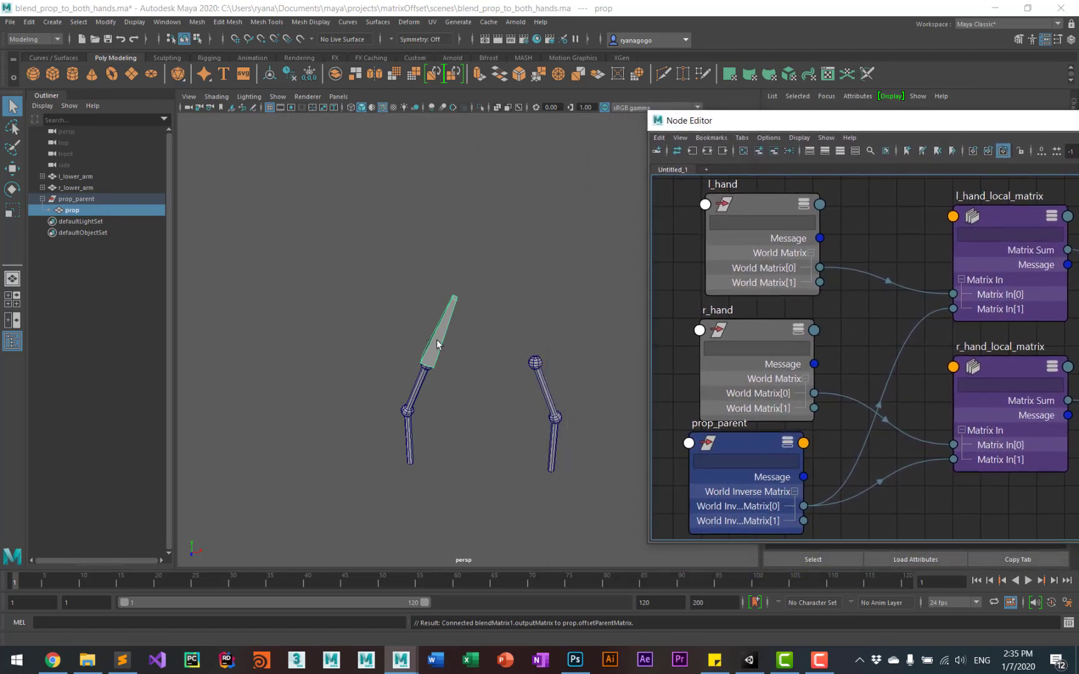
drag(357, 445, 440, 460)
key(e)
click(550, 451)
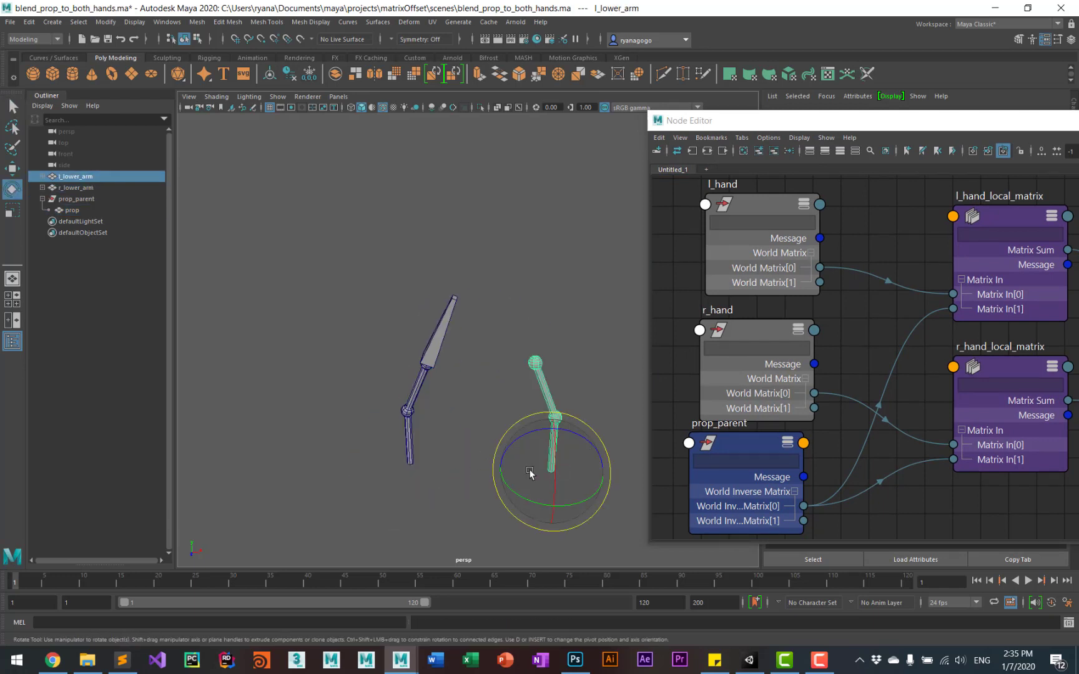
mouse_move(571, 476)
mouse_down()
mouse_move(571, 464)
mouse_move(569, 473)
mouse_up()
click(409, 444)
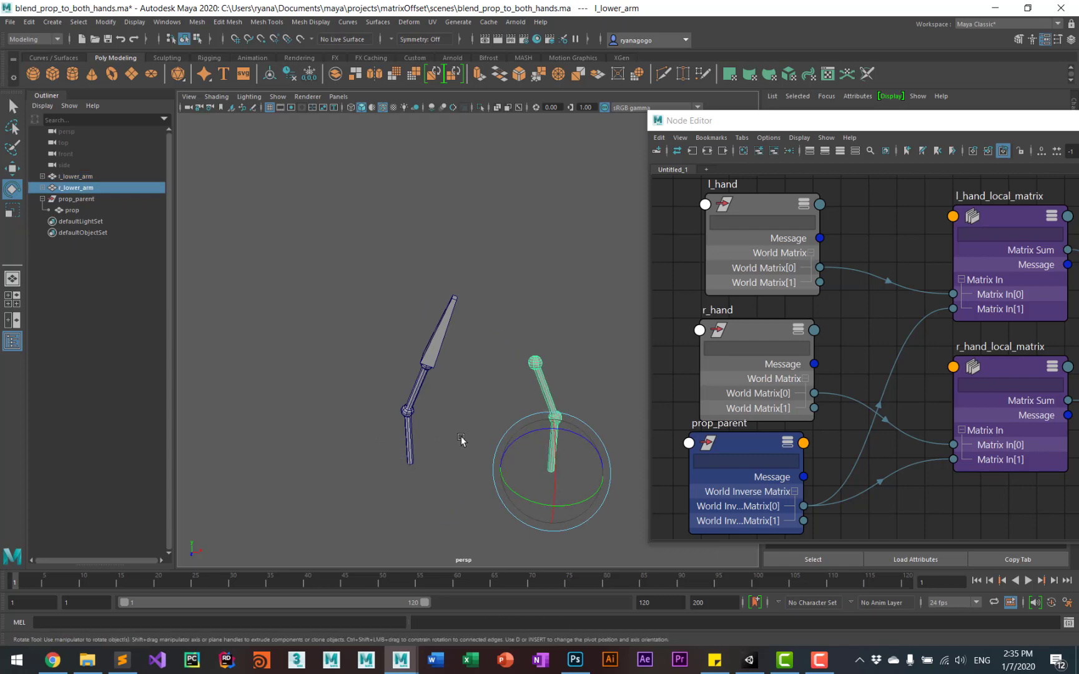
Step: Select the blendMatrix1 node, bring its Target[1] attributes into view and move the Node Editor clear of the arms
drag(863, 125, 399, 100)
click(715, 184)
drag(856, 100, 525, 130)
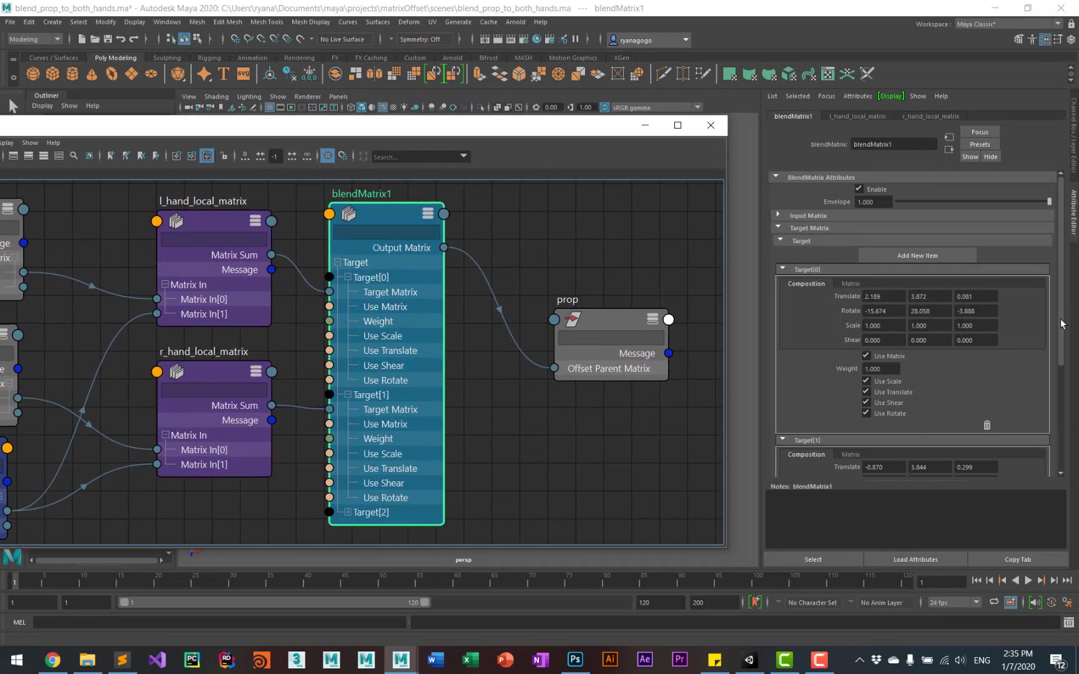
drag(1064, 324, 1066, 450)
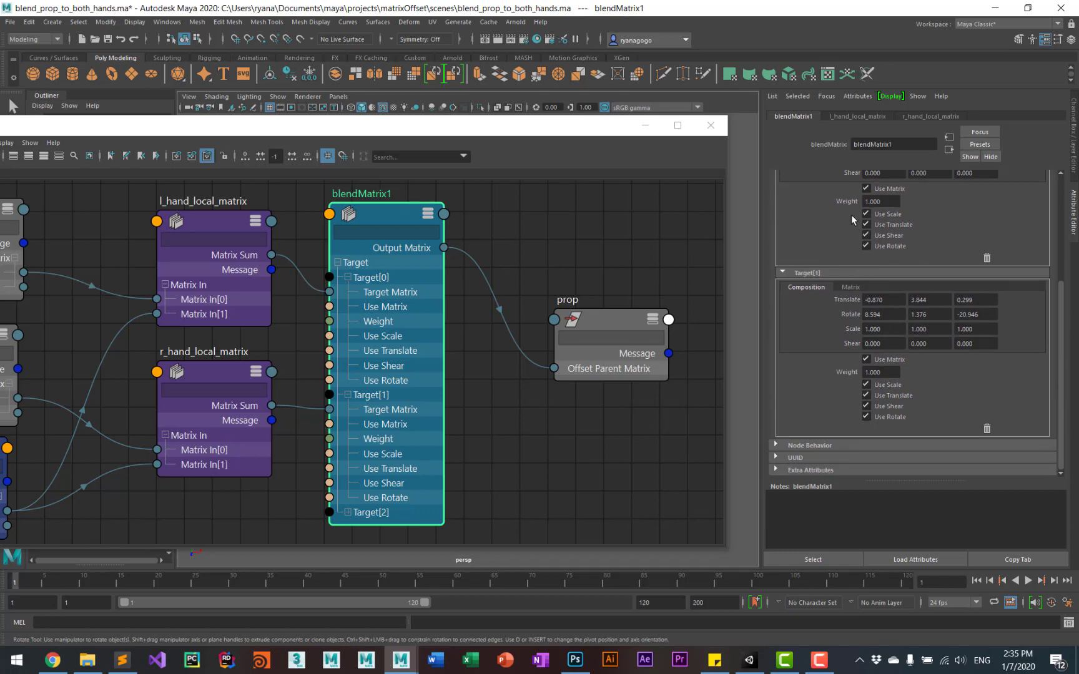
drag(587, 133, 629, 510)
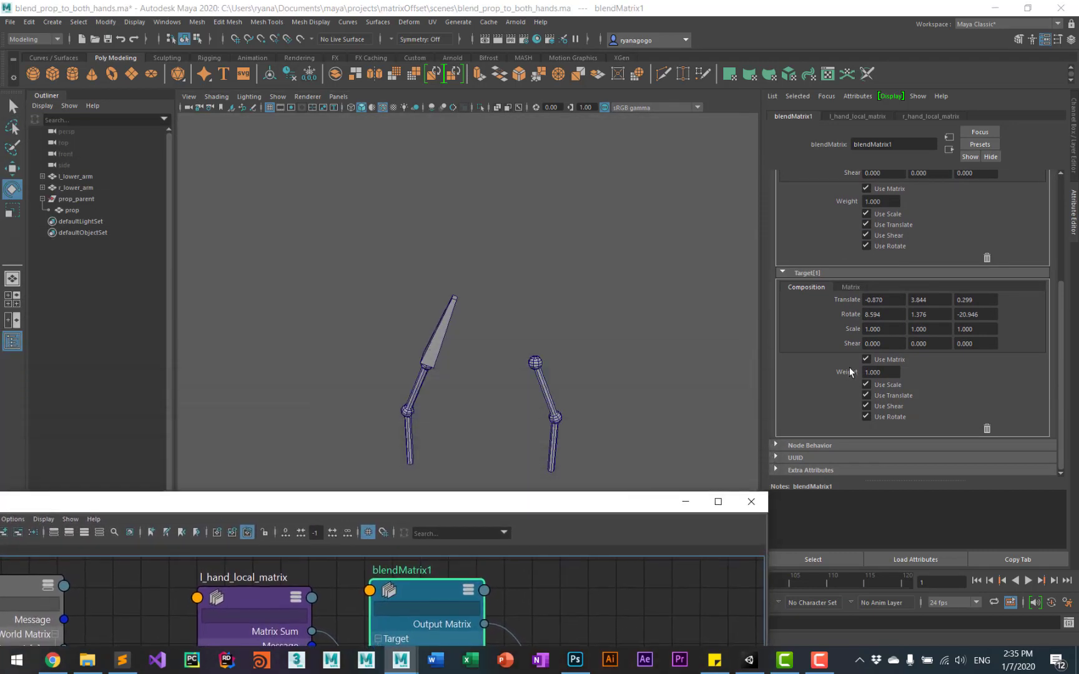
Step: Test the hand switch by setting Target[1]'s Weight to 0 and back to 1
double_click(882, 373)
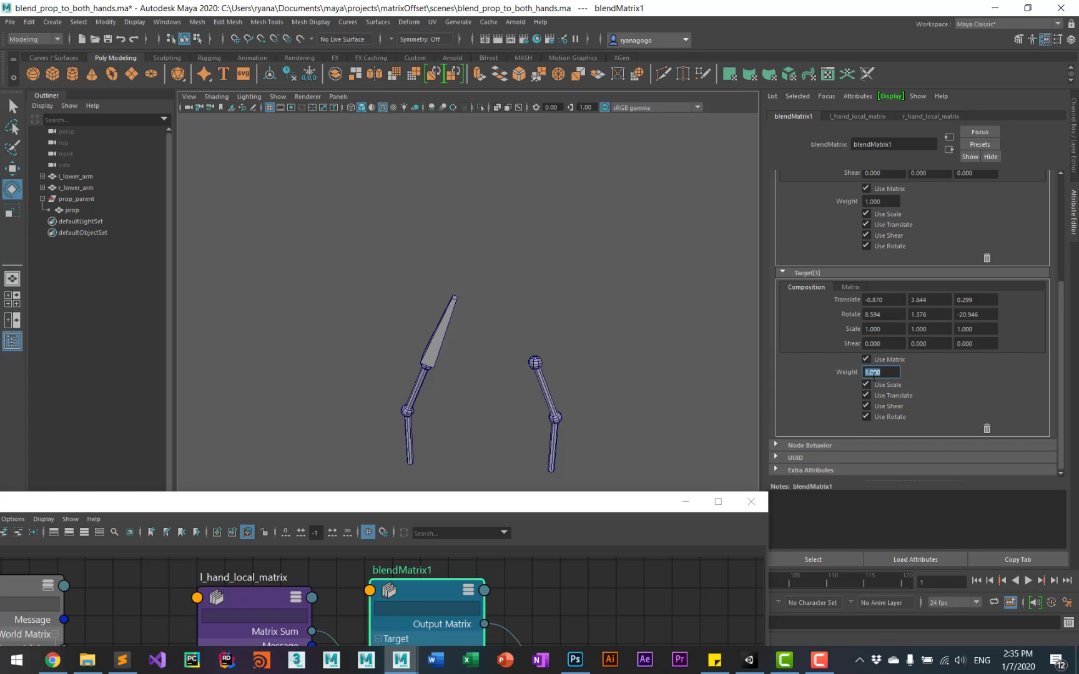
text(0)
key(Return)
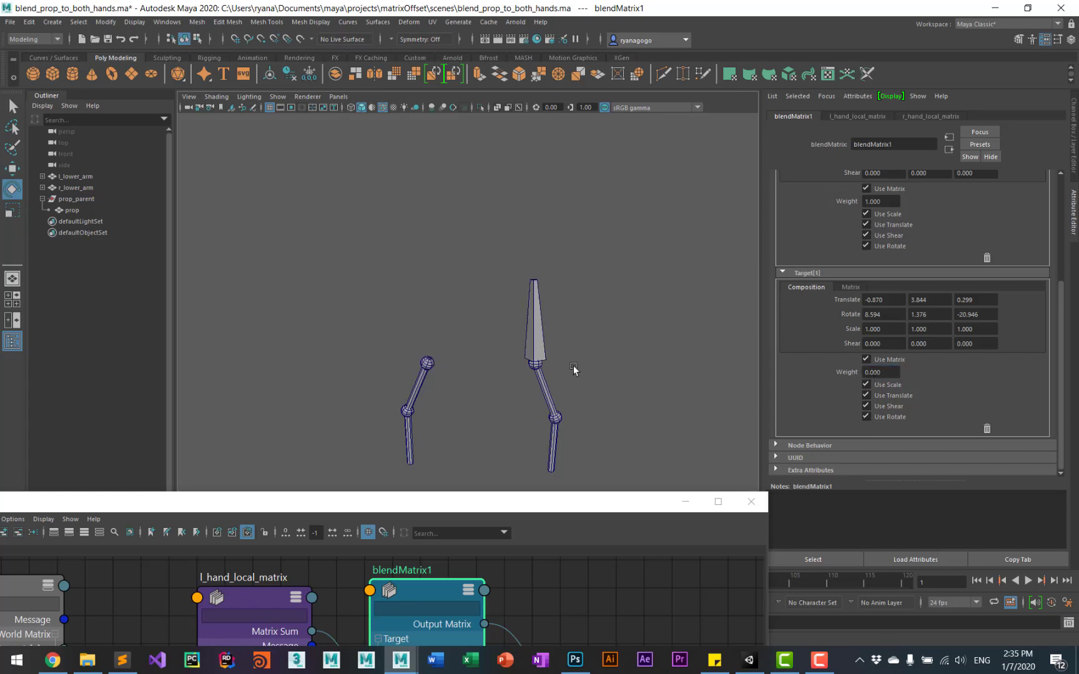
double_click(880, 372)
text(1)
key(Return)
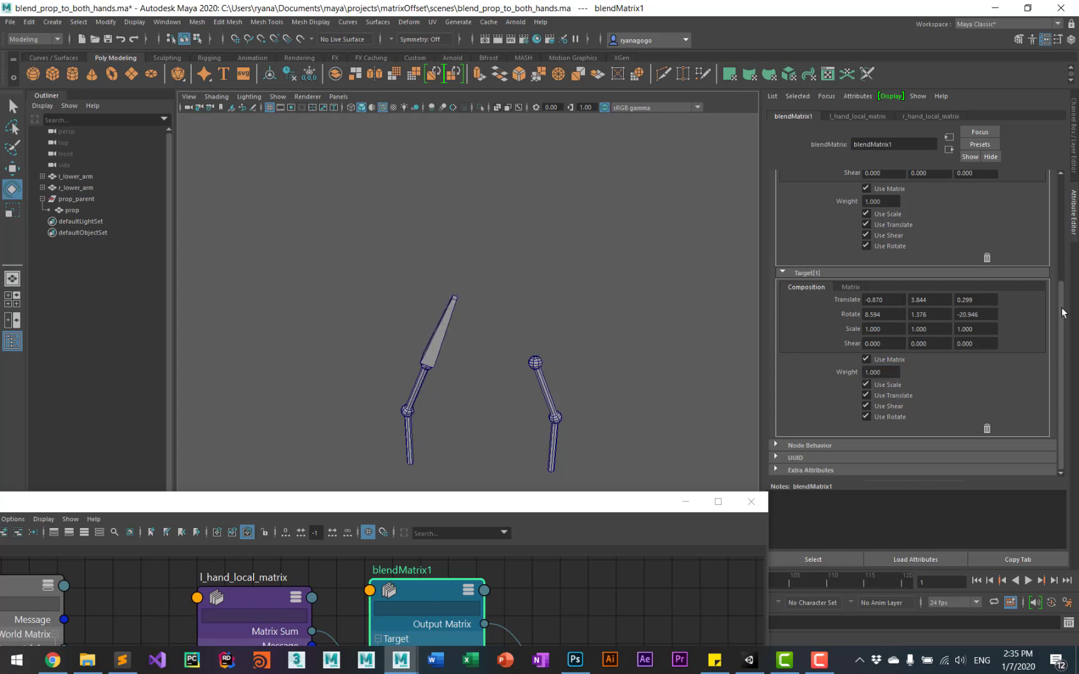
Step: Test blendMatrix1's Envelope by lowering it to 0 and raising it back to 1
drag(1064, 313, 1065, 193)
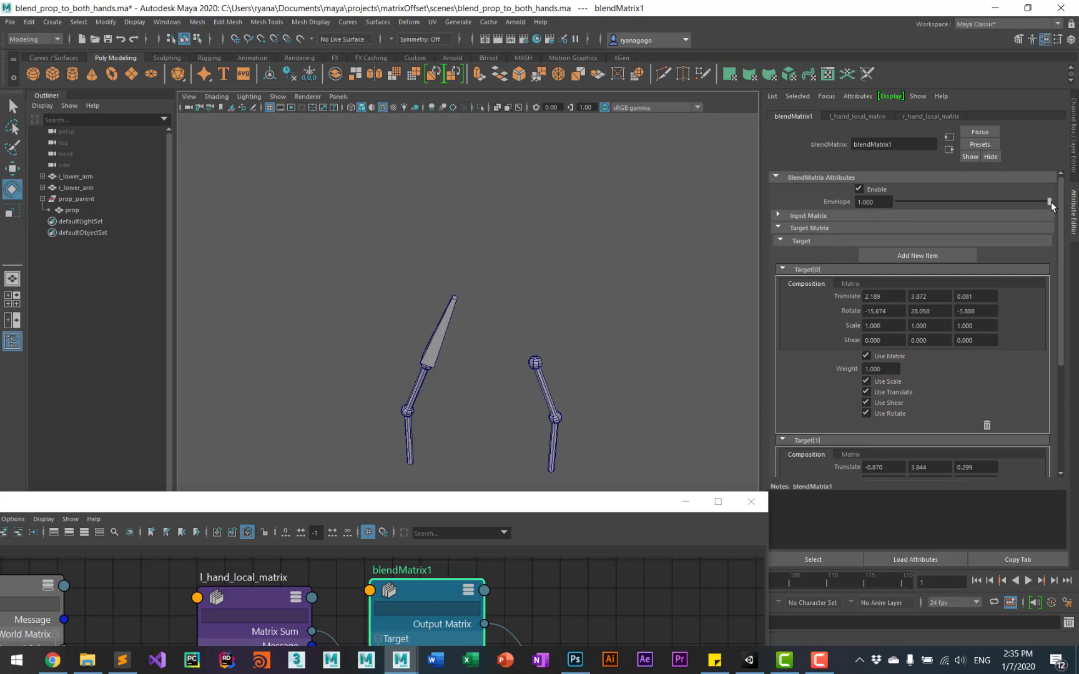
drag(1041, 201, 849, 223)
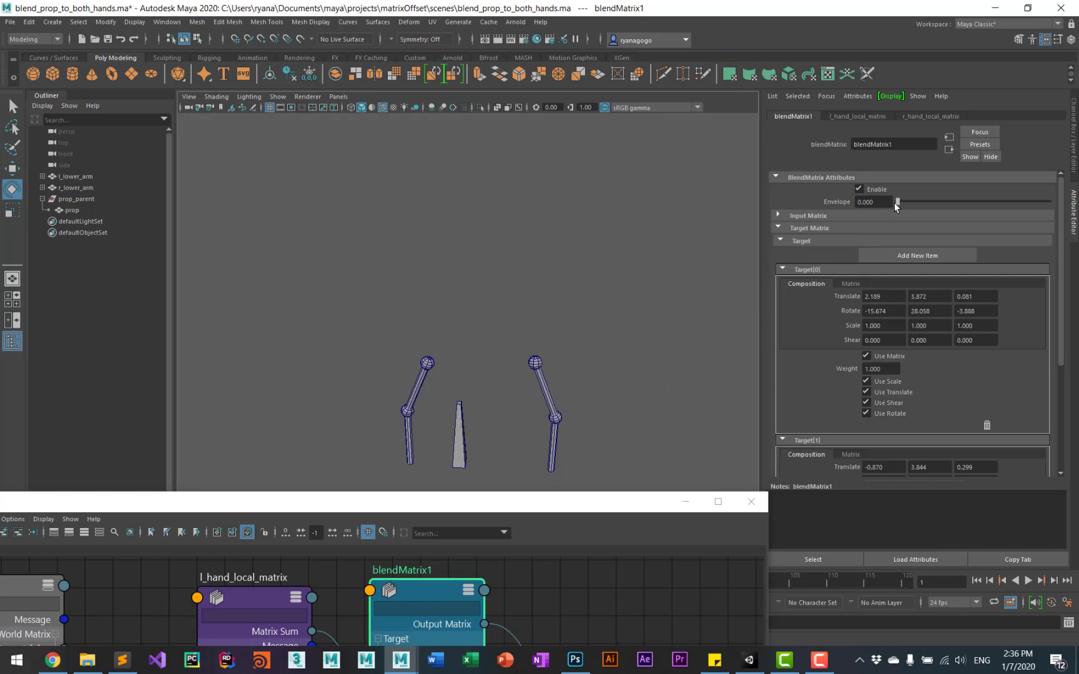
drag(899, 201, 1051, 204)
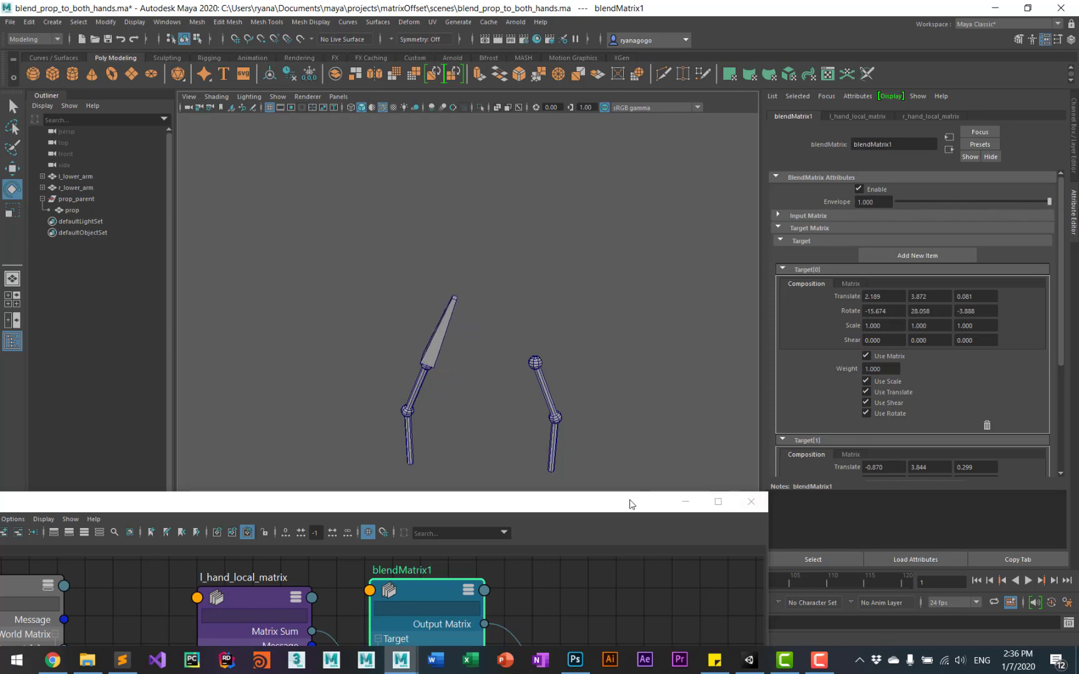
Step: Select the prop node and display its channels, with the Node Editor moved clear of the prop
drag(630, 504, 802, 111)
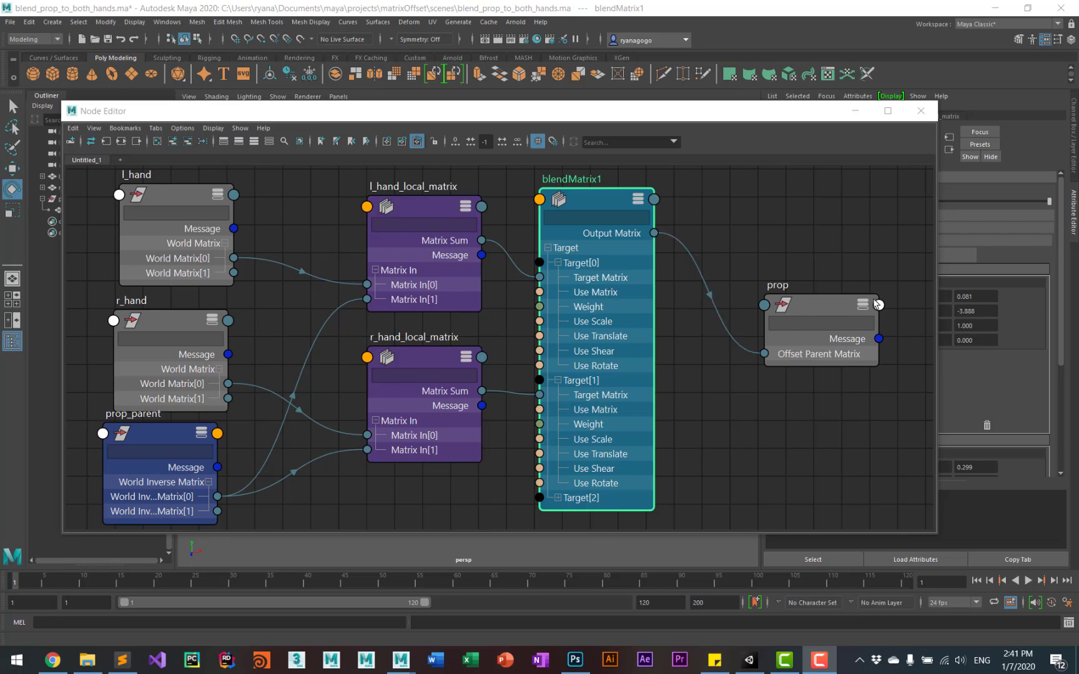
click(819, 308)
drag(660, 118, 678, 468)
click(1071, 39)
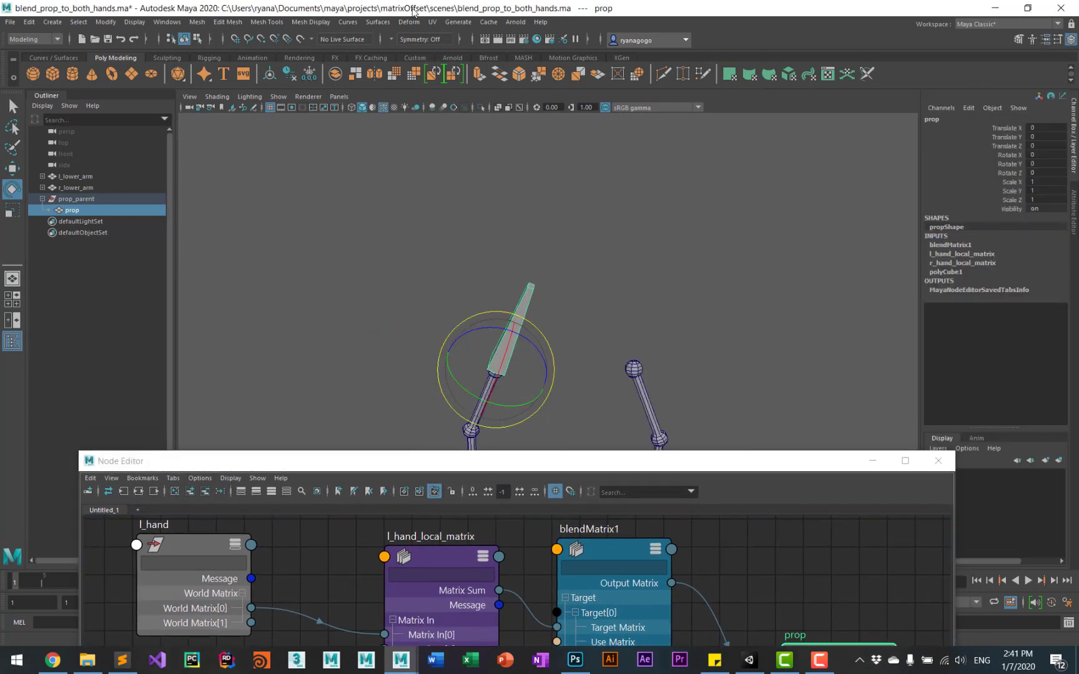
Step: Add a keyable float attribute blendOnOff to prop with minimum 0, maximum 1 and default 1
click(113, 22)
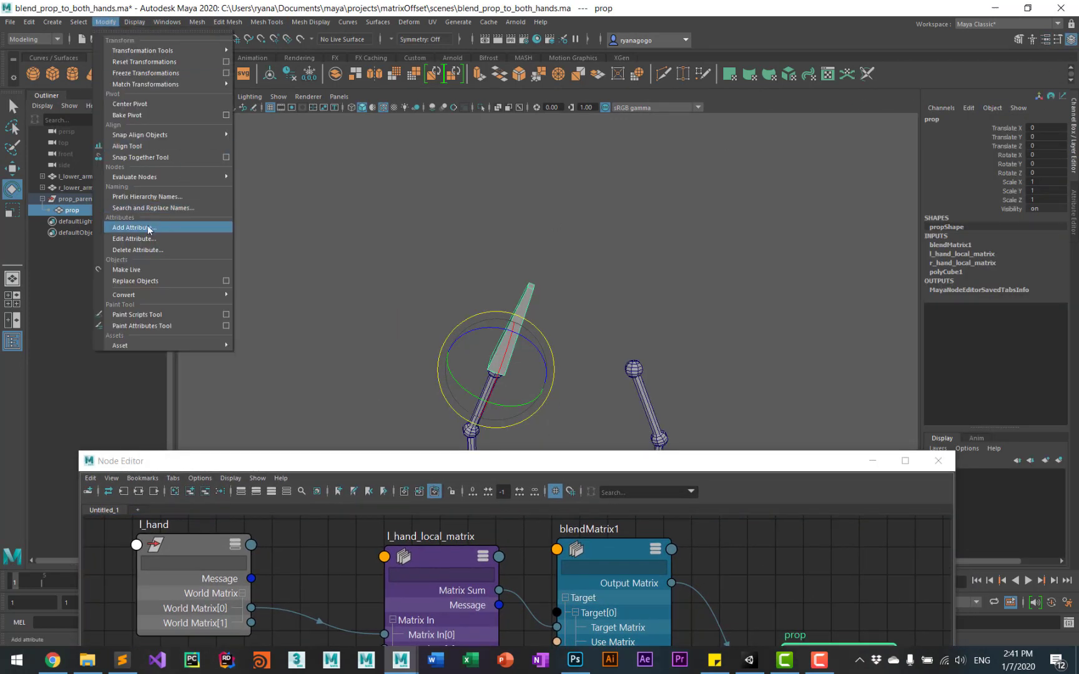
click(211, 230)
drag(446, 227, 459, 99)
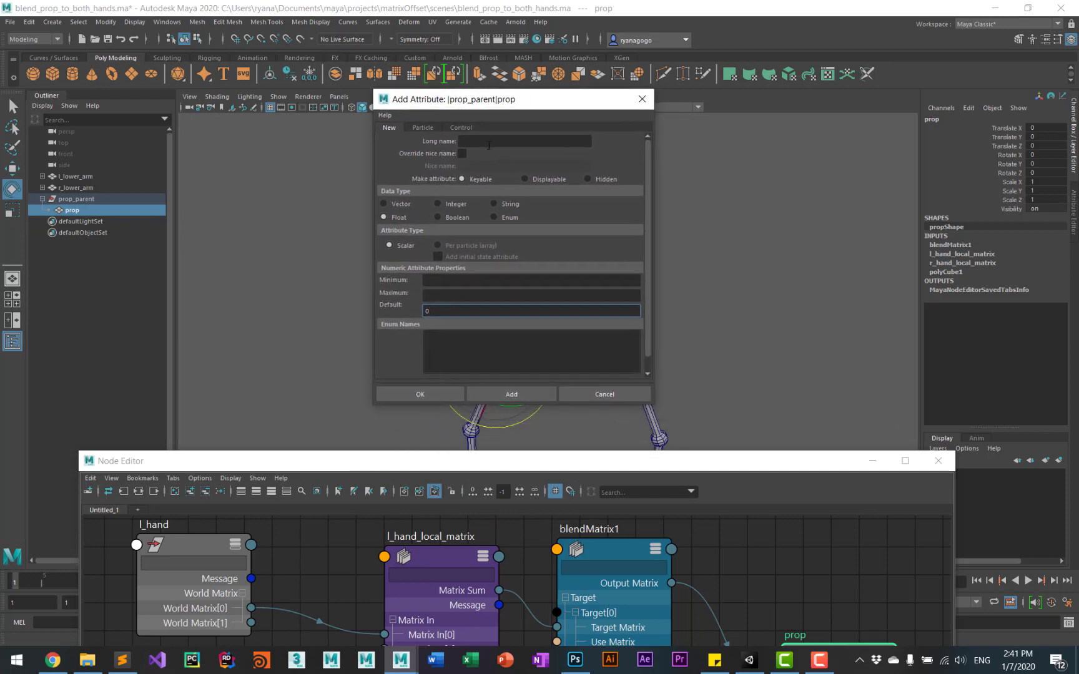
click(479, 141)
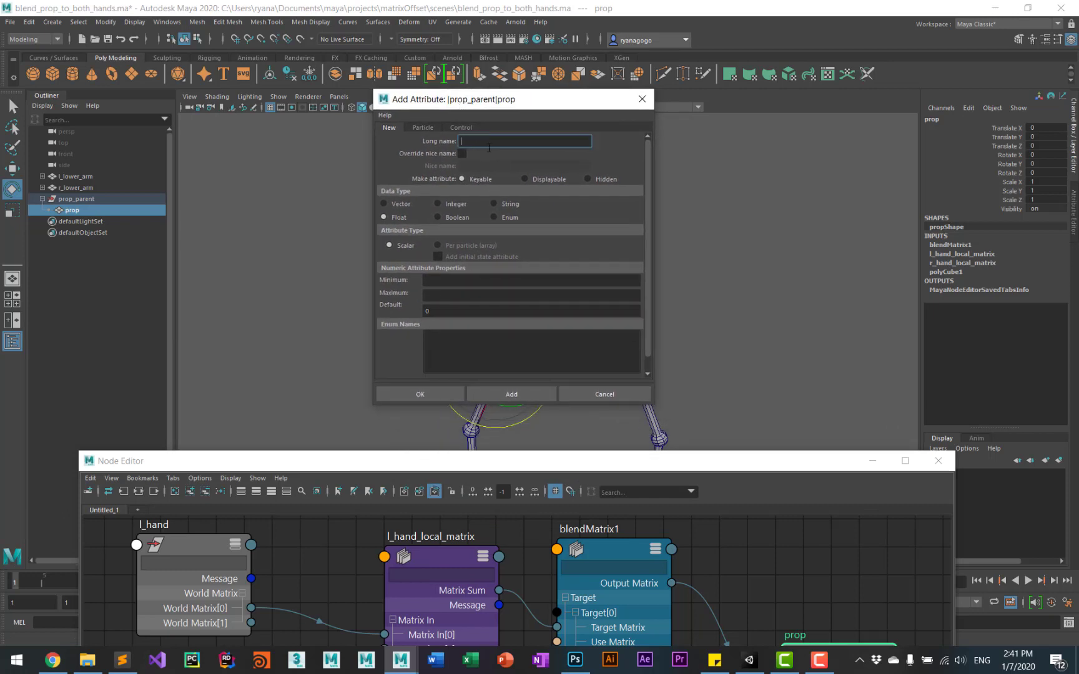
text(blendOnOff)
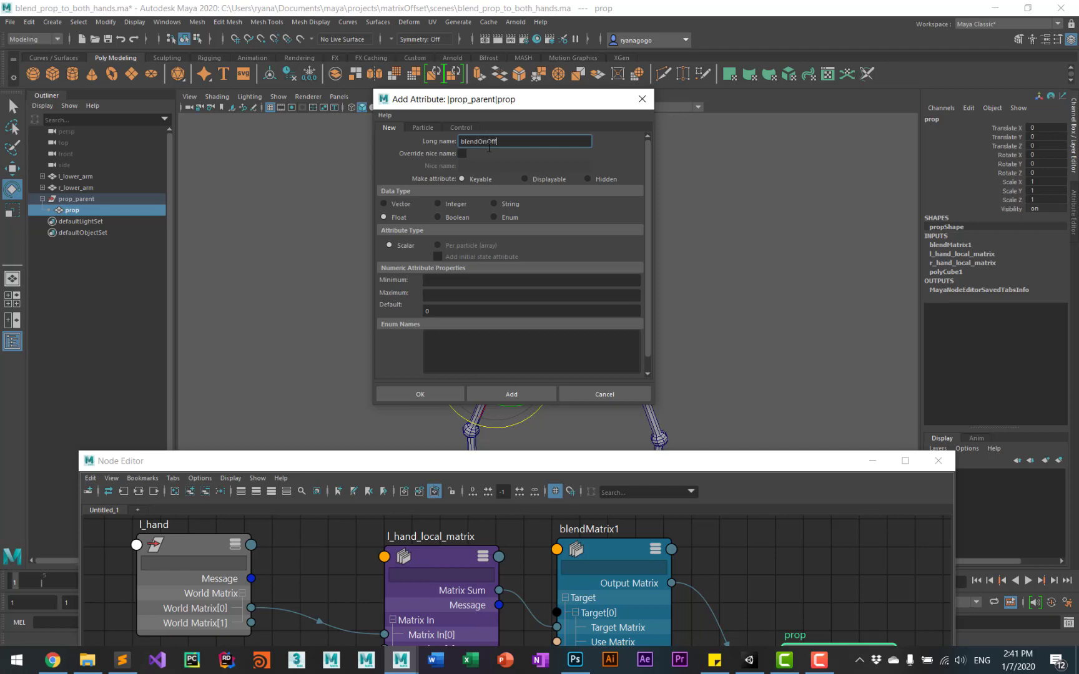
click(435, 281)
click(435, 294)
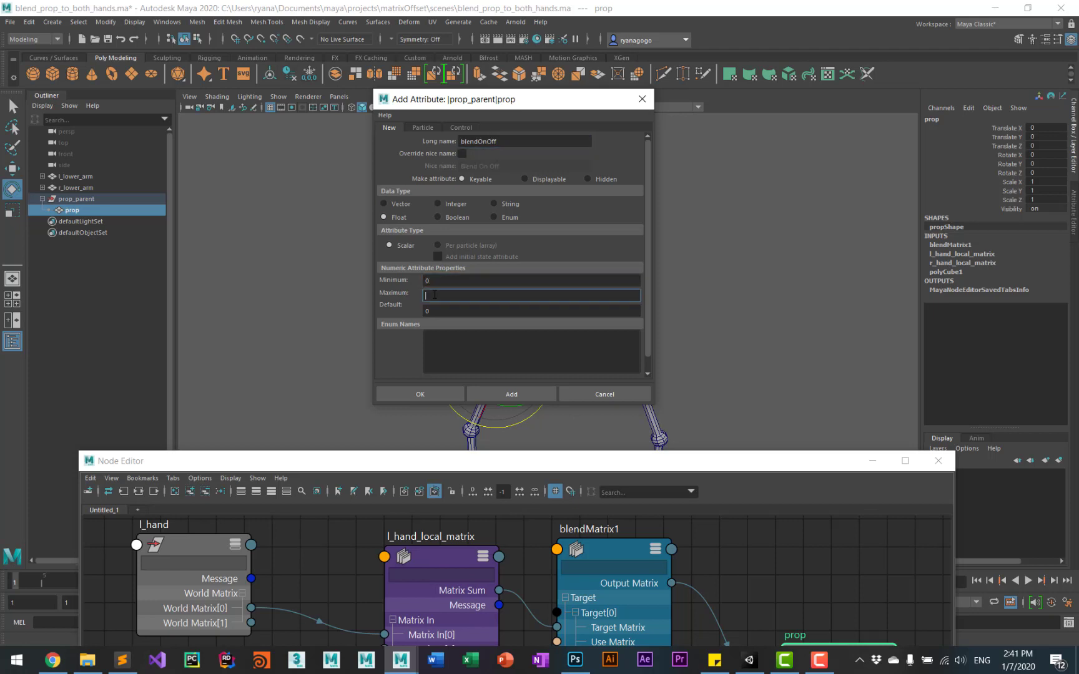
text(1)
key(Tab)
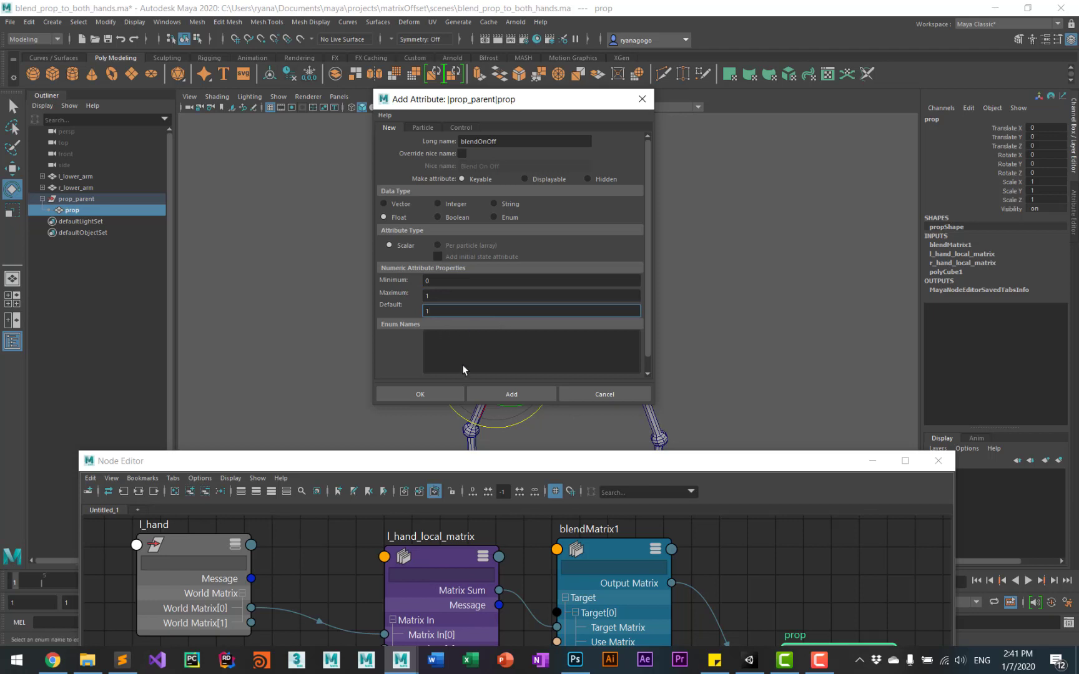
click(533, 394)
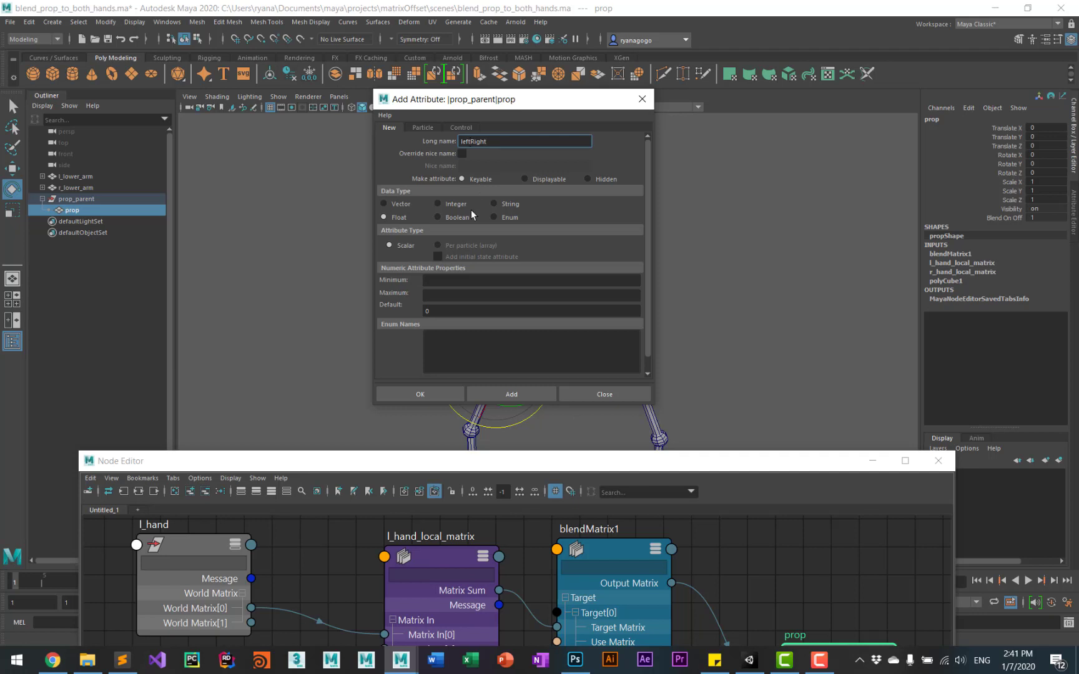
Step: Add a keyable float attribute leftRight to prop with minimum 0 and default 0, and finish adding attributes
click(435, 282)
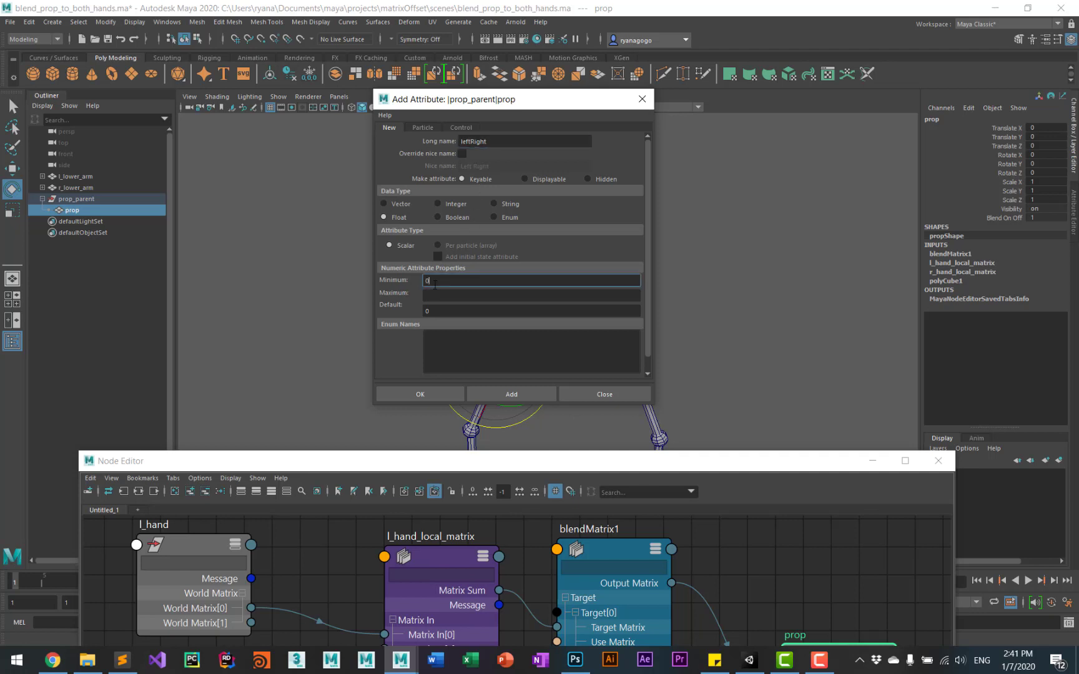
click(436, 296)
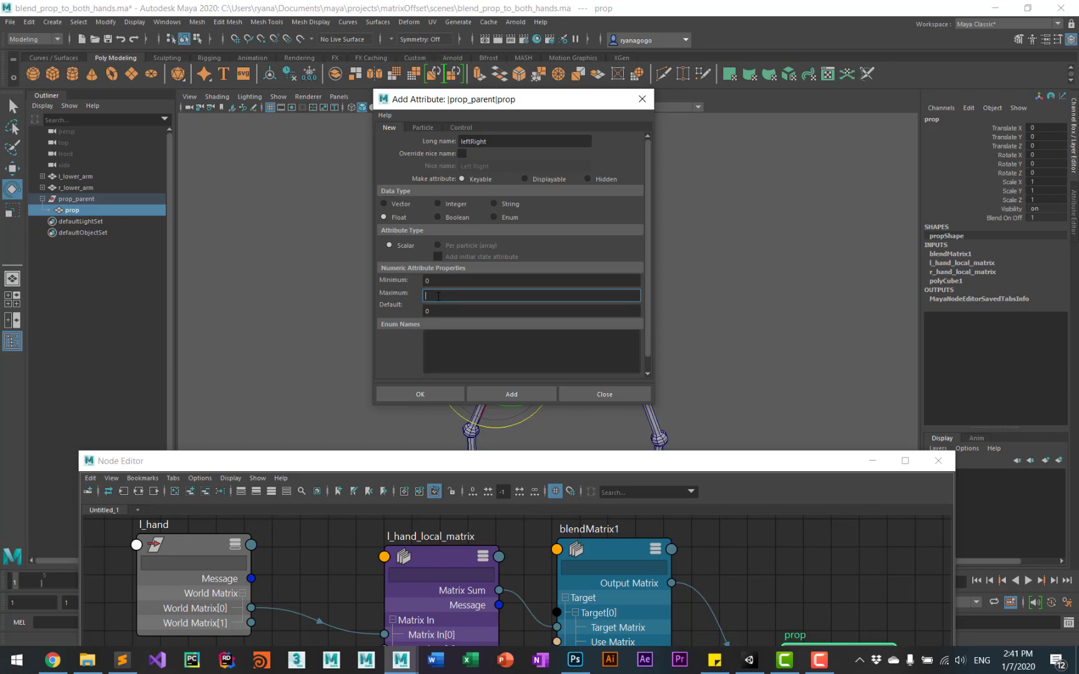
click(452, 393)
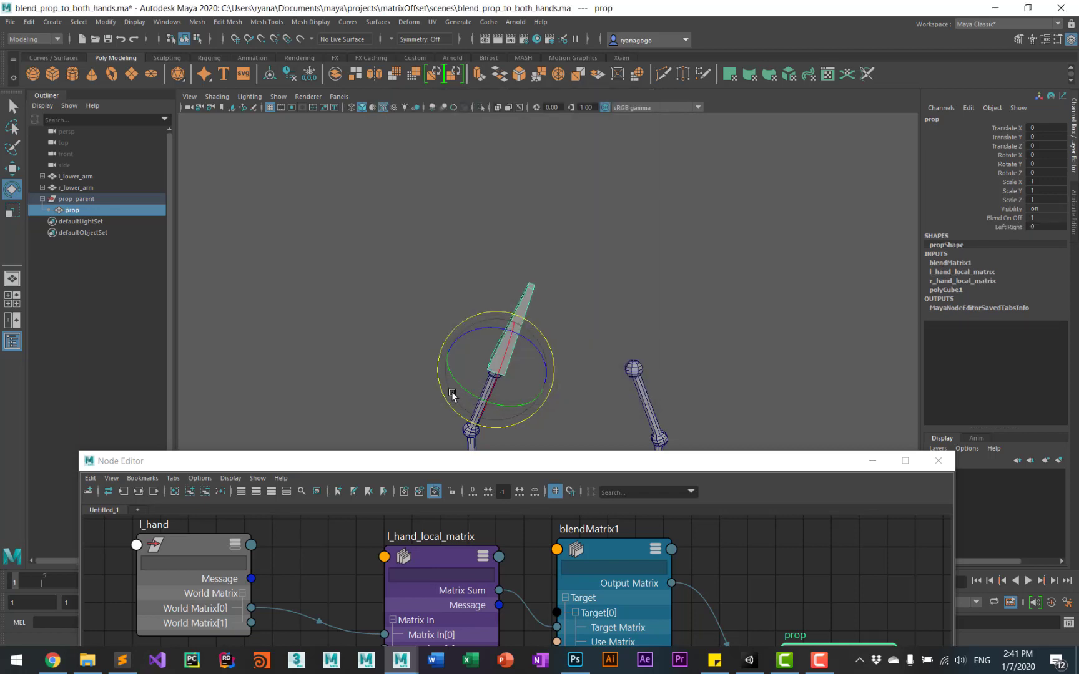
Step: Connect prop's Left Right attribute to the Weight of Target[1] on blendMatrix1
drag(683, 470, 693, 110)
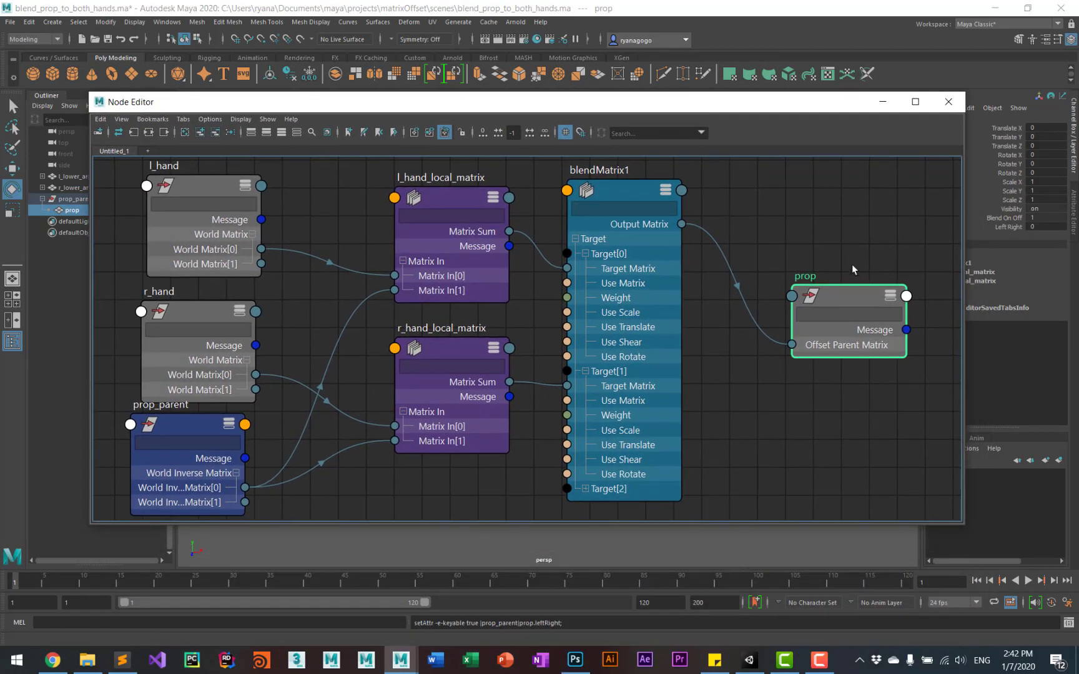
click(906, 297)
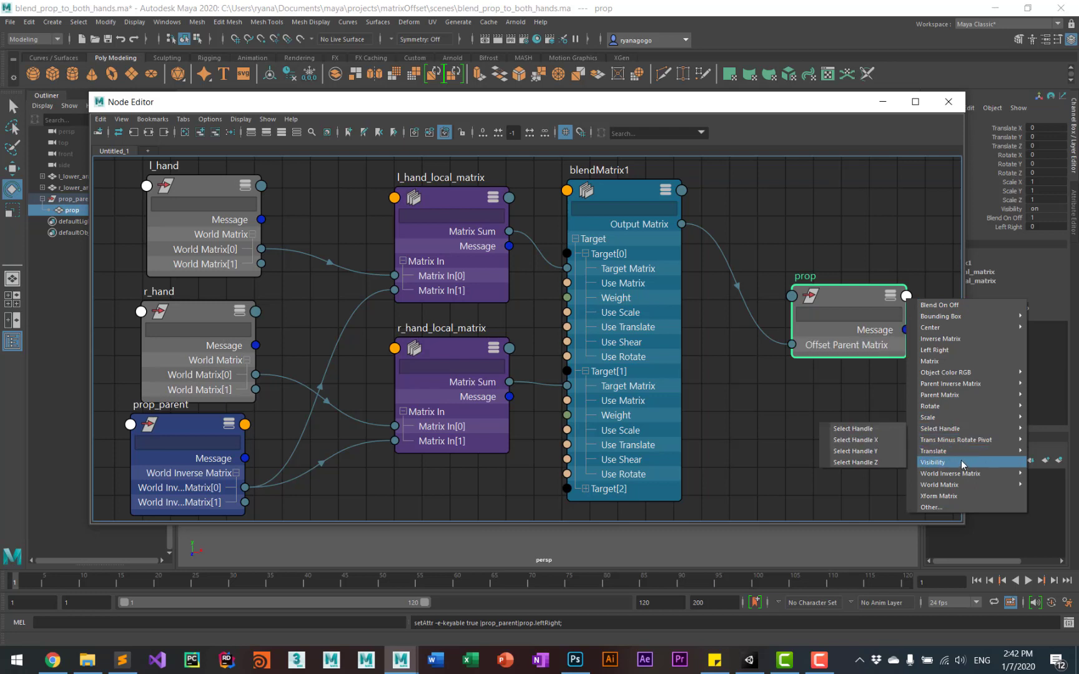
click(955, 351)
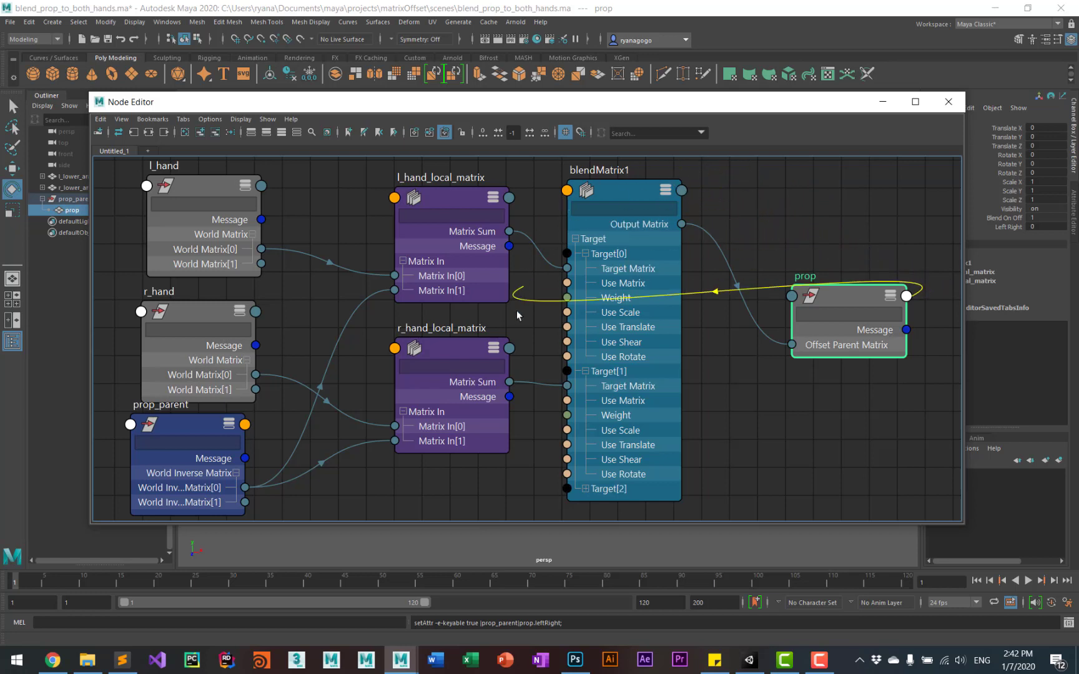
click(567, 415)
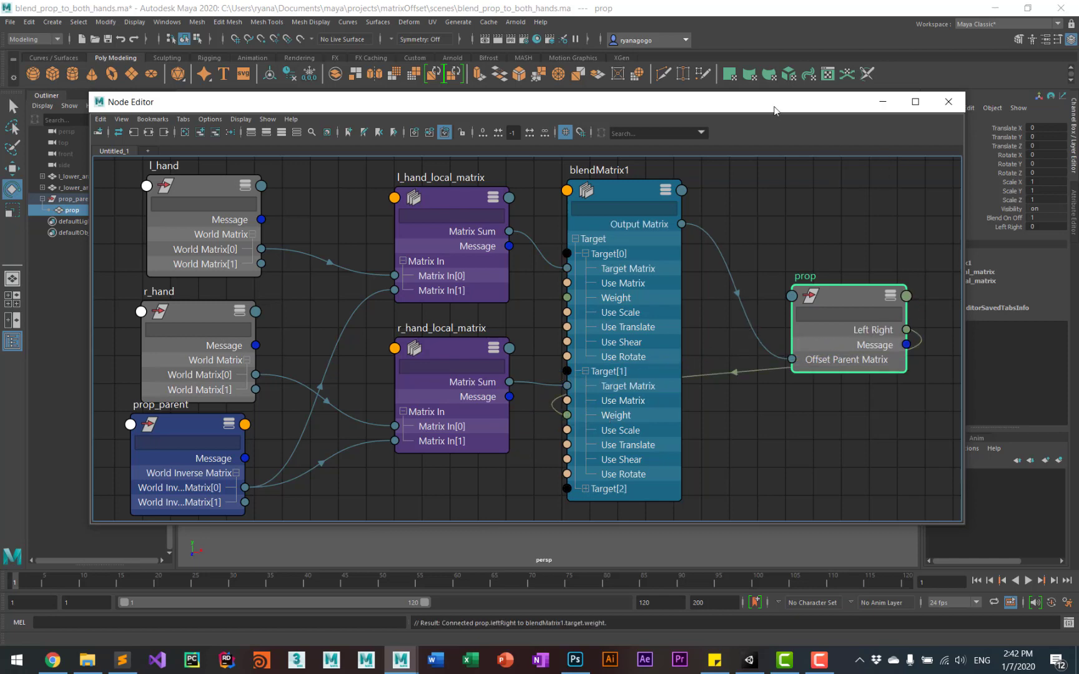
Step: Uncover the viewport and vary prop's Left Right value to test the hand blend, returning it to 0
drag(775, 111, 740, 558)
click(1005, 227)
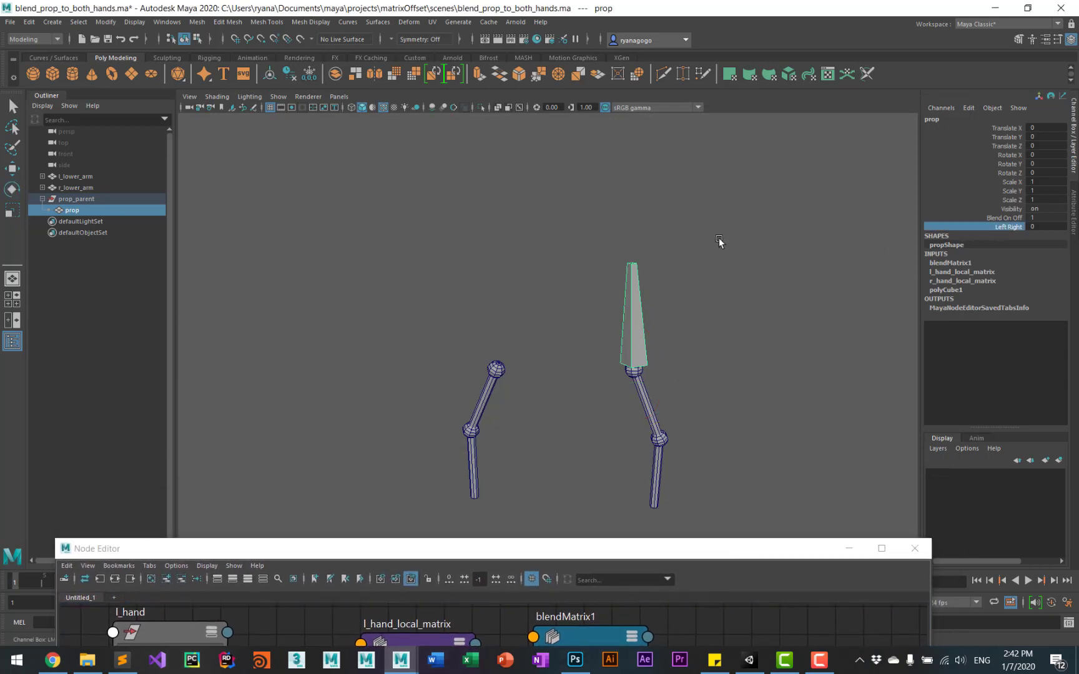
middle_drag(742, 241, 703, 256)
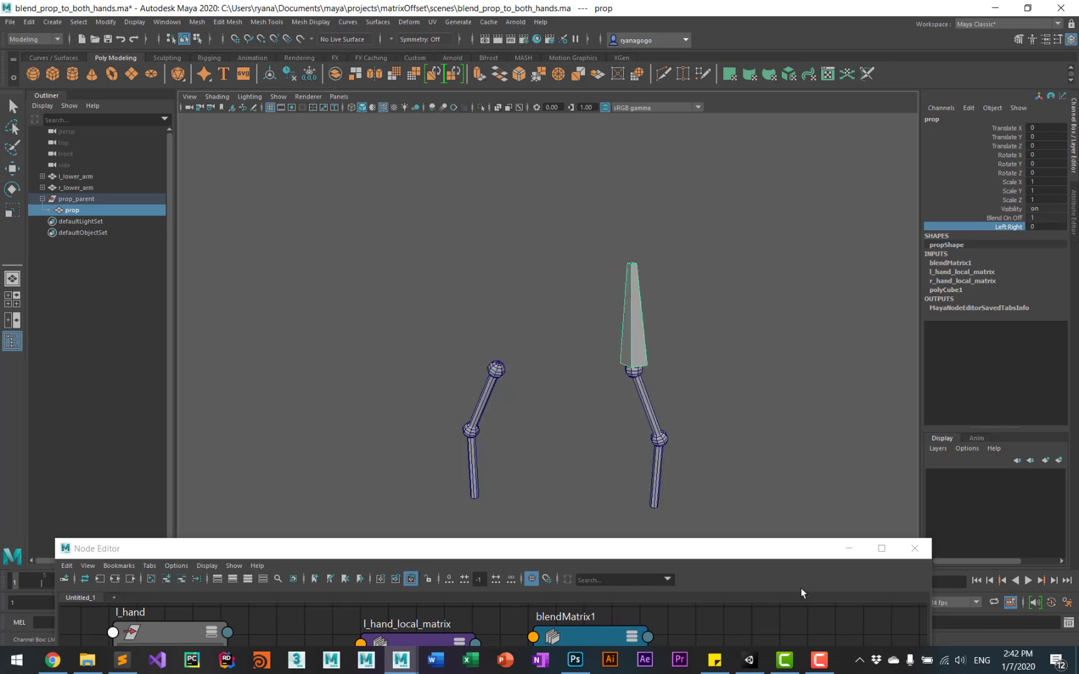
Step: Connect prop's Blend On Off attribute to the Envelope of blendMatrix1 and reposition the prop node closer to blendMatrix1 in the graph
drag(796, 556, 858, 185)
drag(867, 111, 871, 114)
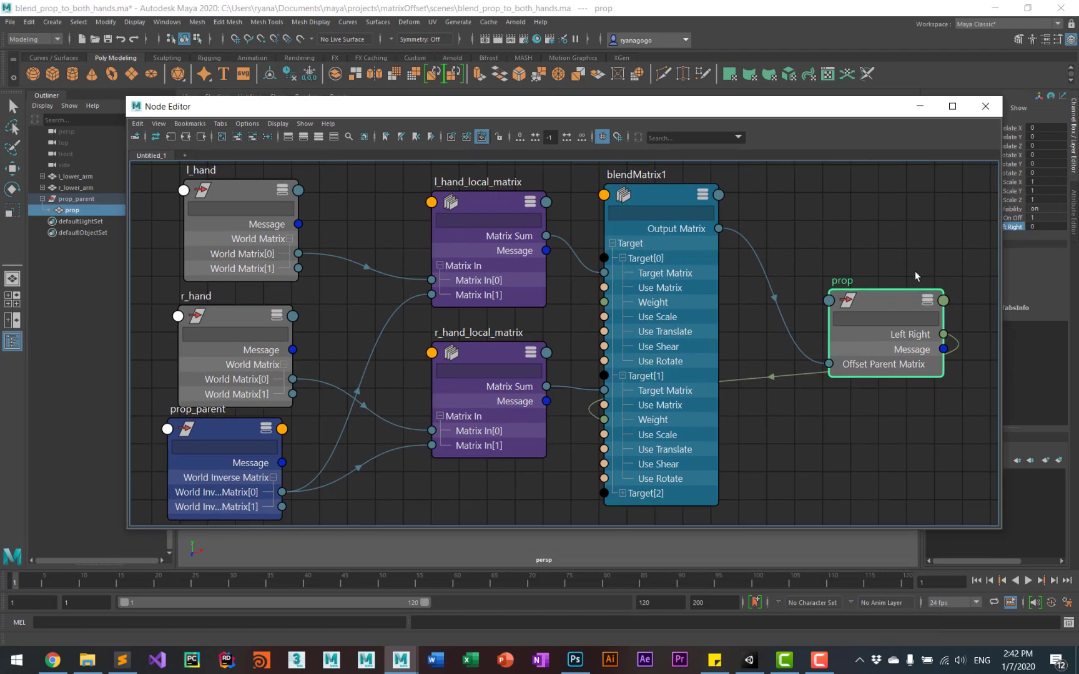
click(947, 304)
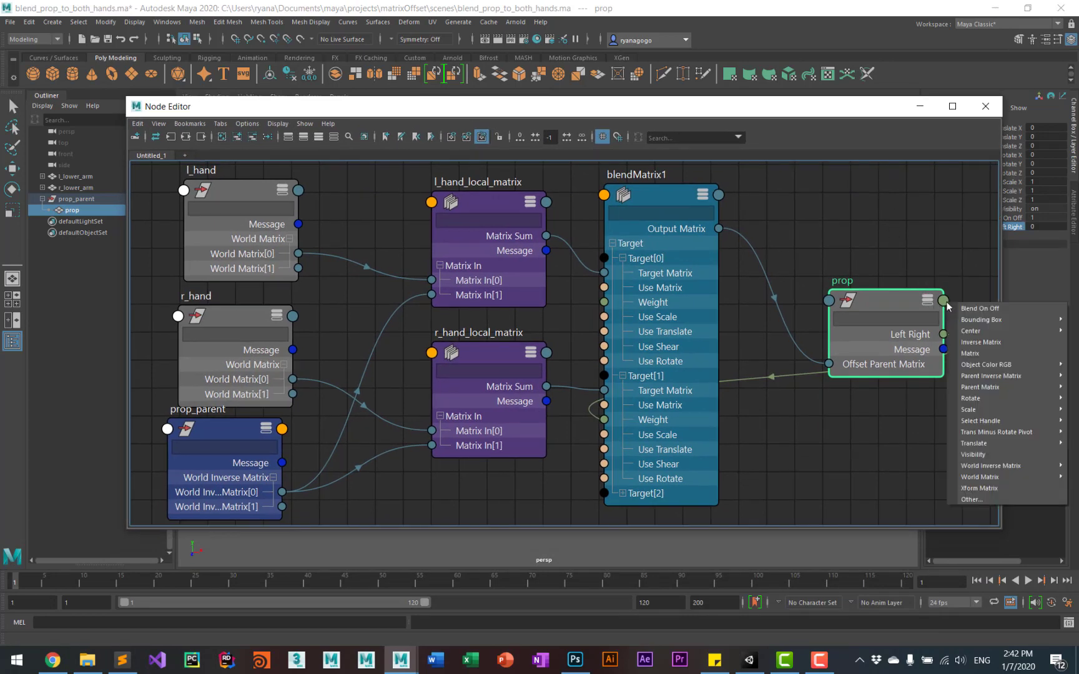
click(988, 310)
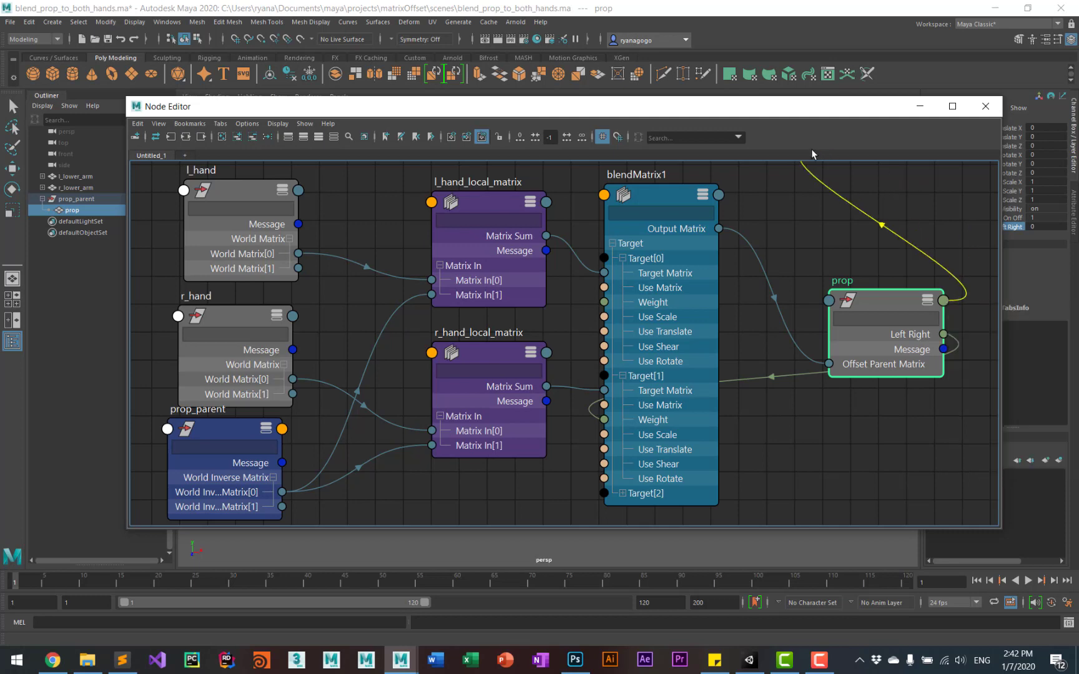
click(604, 196)
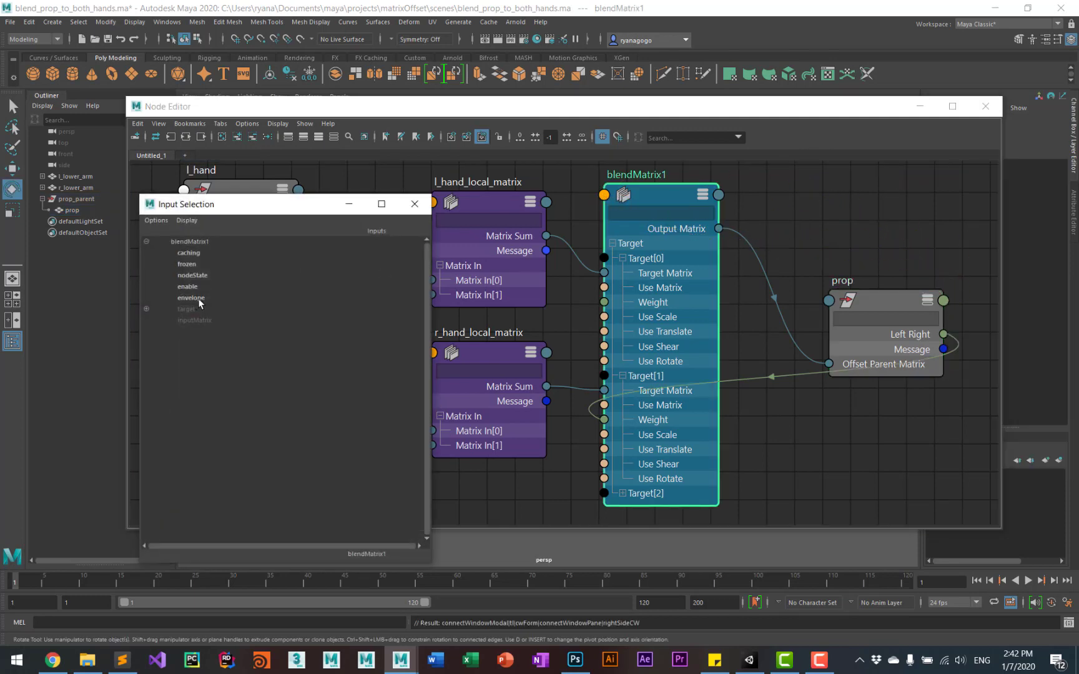
click(199, 299)
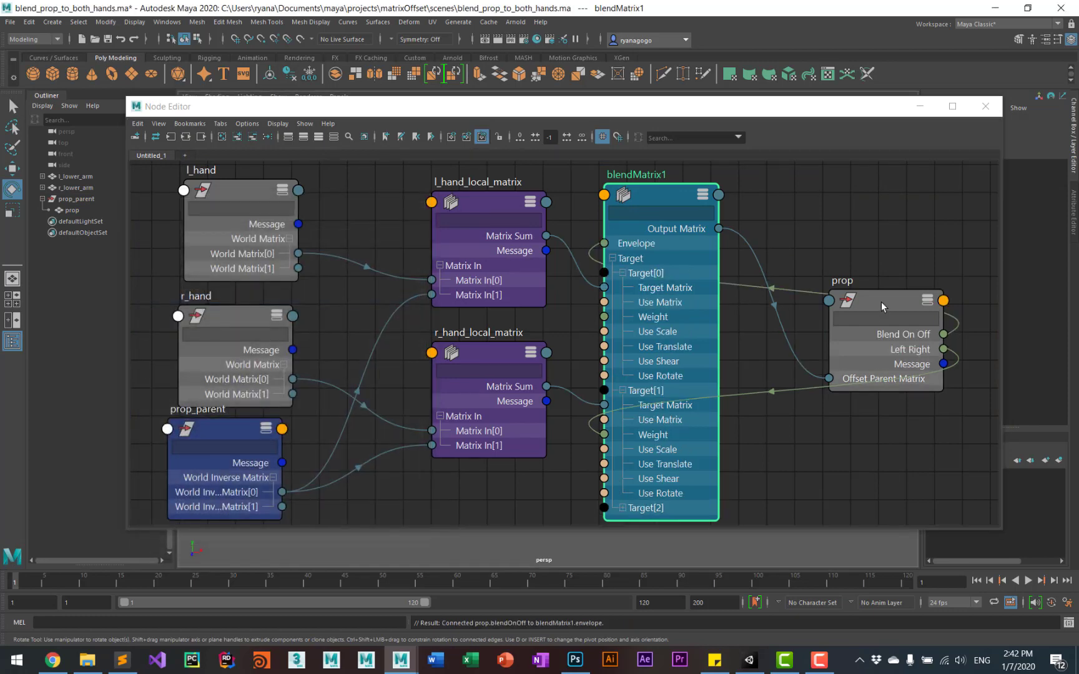
drag(881, 302, 512, 197)
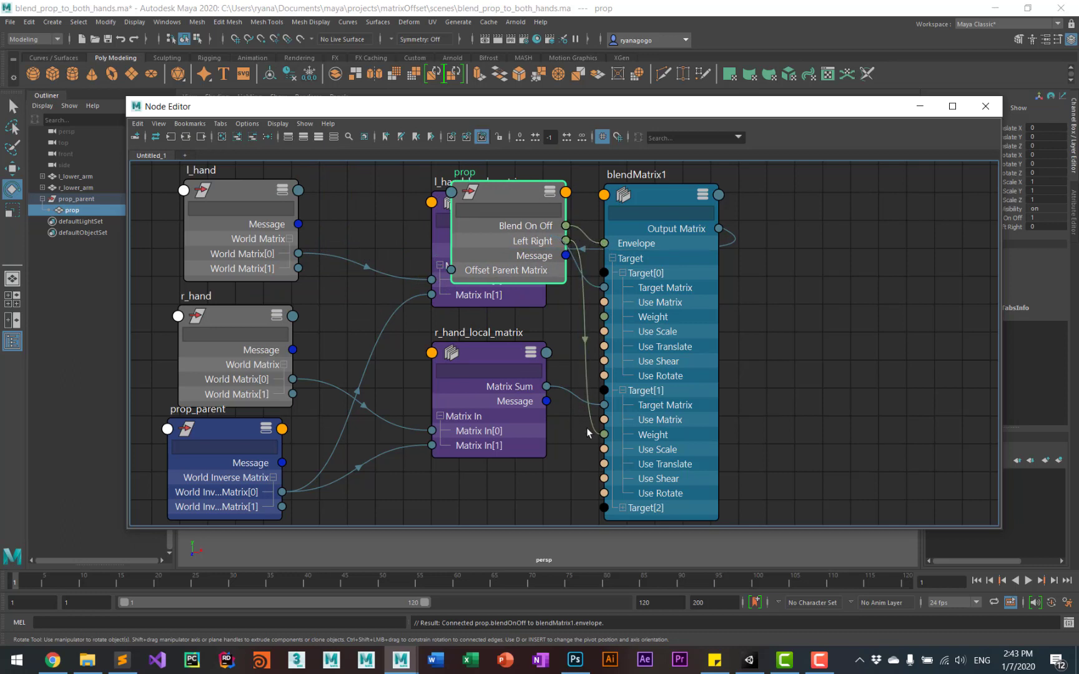
drag(504, 196, 832, 259)
Step: Uncover the viewport and vary prop's Blend On Off value to test switching the hand blending, returning it to 1
drag(769, 115, 685, 550)
click(1002, 218)
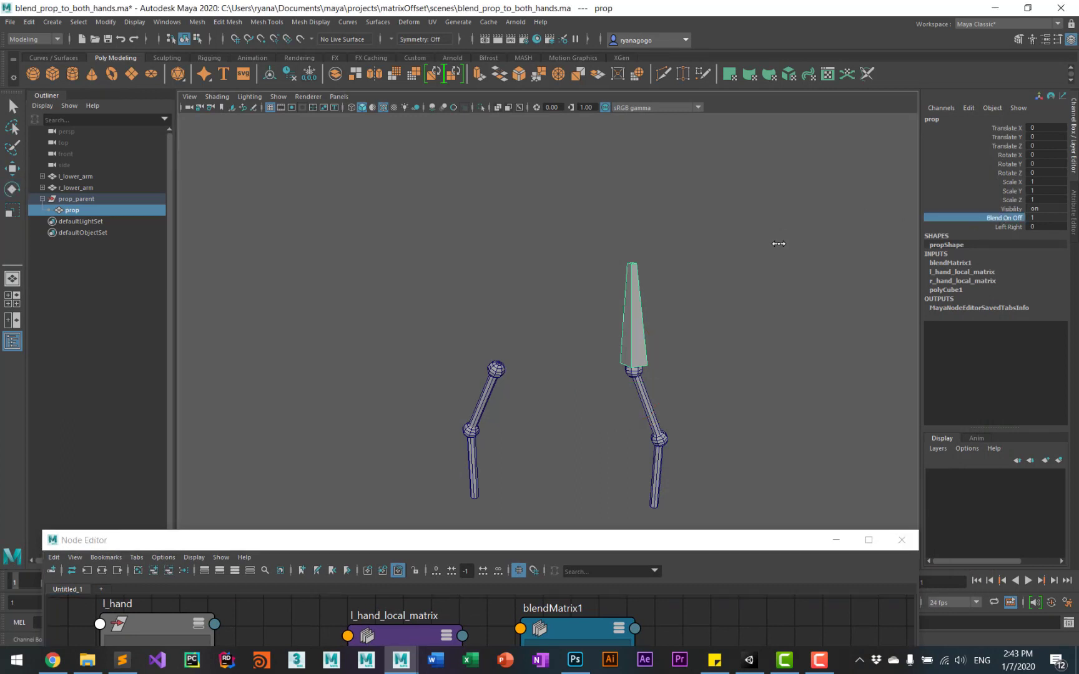
middle_drag(770, 243, 838, 282)
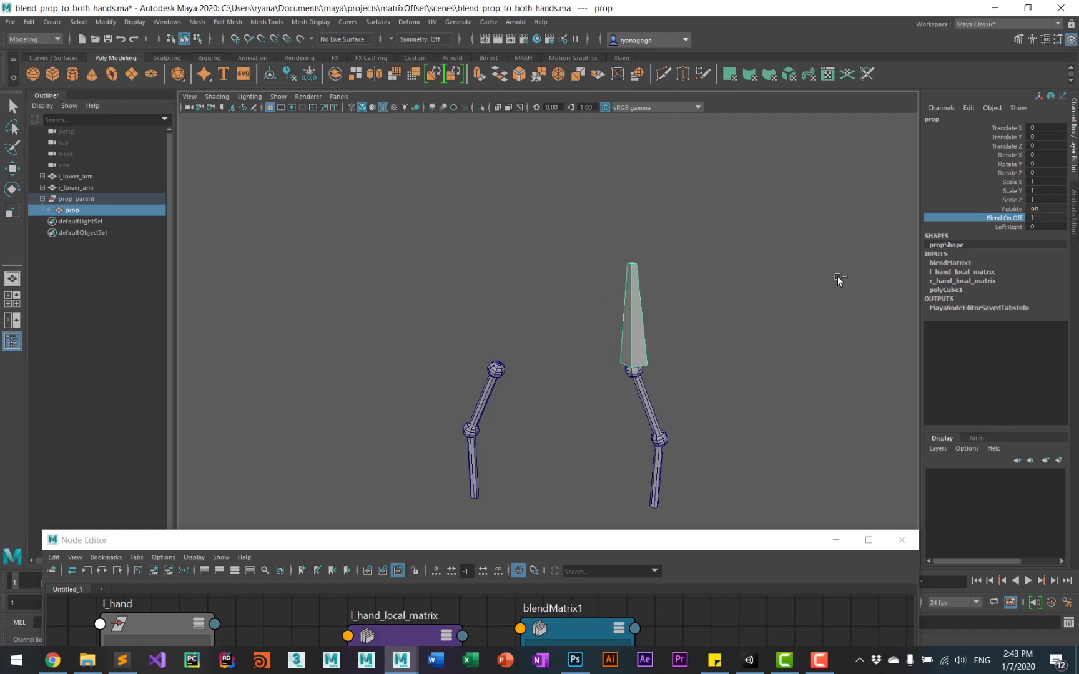
click(742, 542)
drag(741, 542, 713, 565)
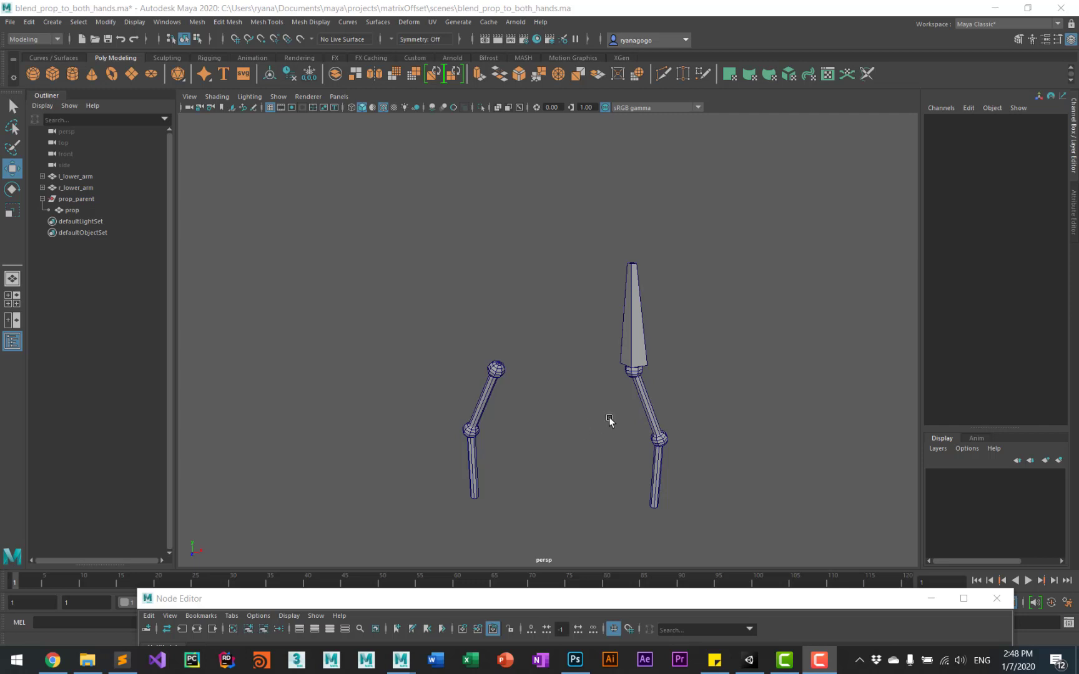
Step: Move prop by about 1.755, 1.296, 0.44, rotate it about -2.958, 7.162, -2.493 degrees and scale it uniformly to about 1.511
click(632, 275)
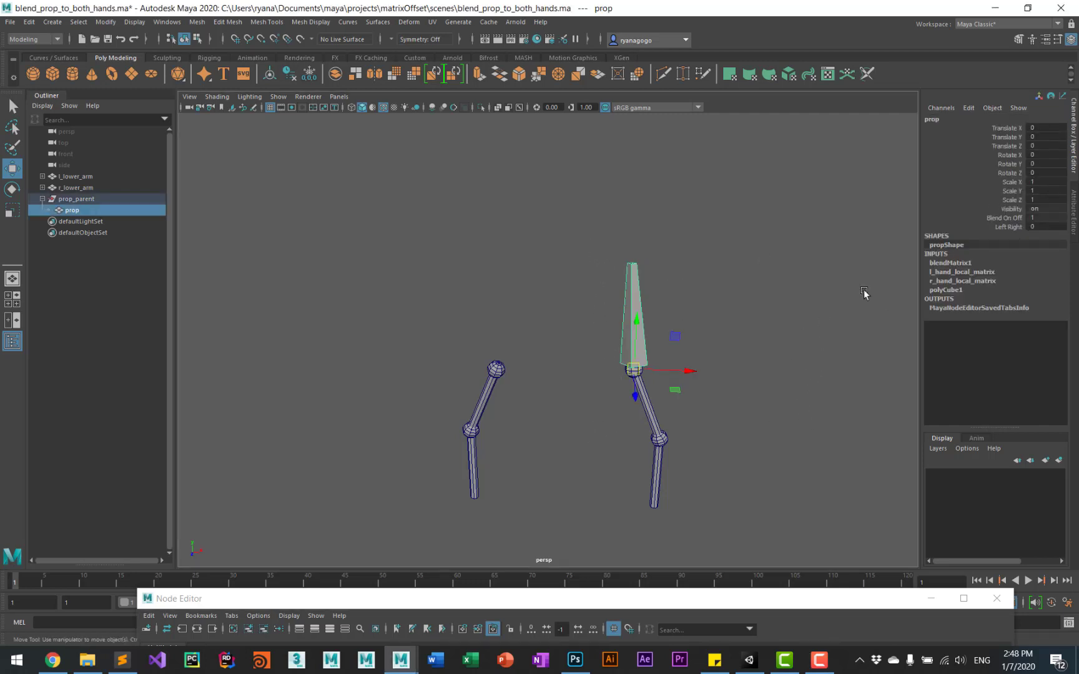
drag(632, 370, 781, 448)
key(e)
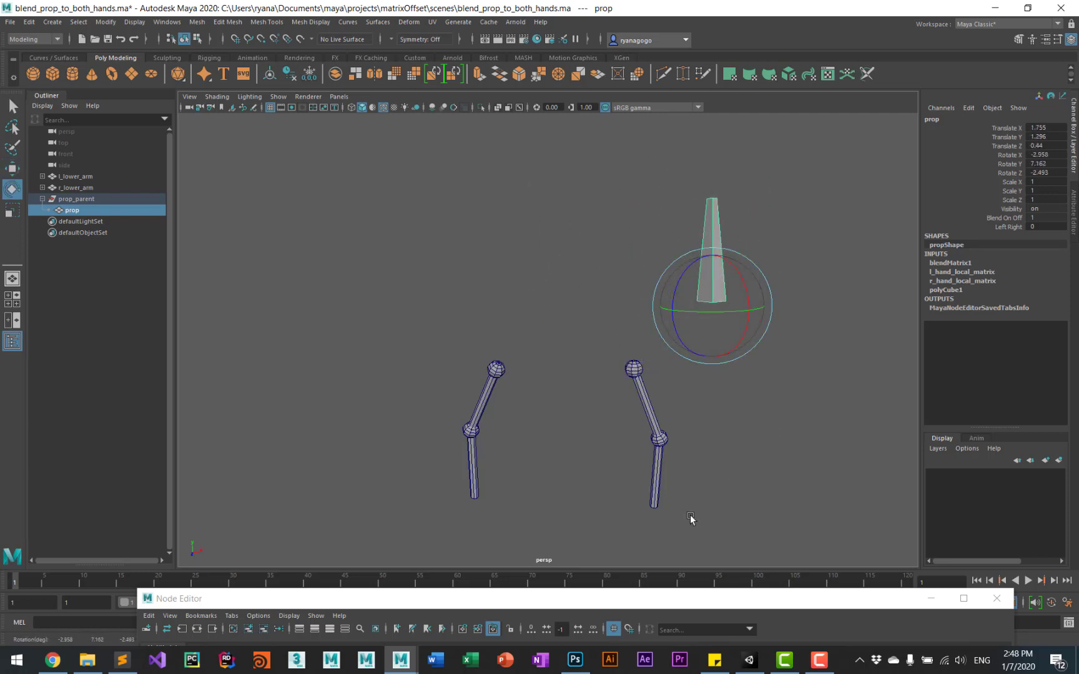
key(r)
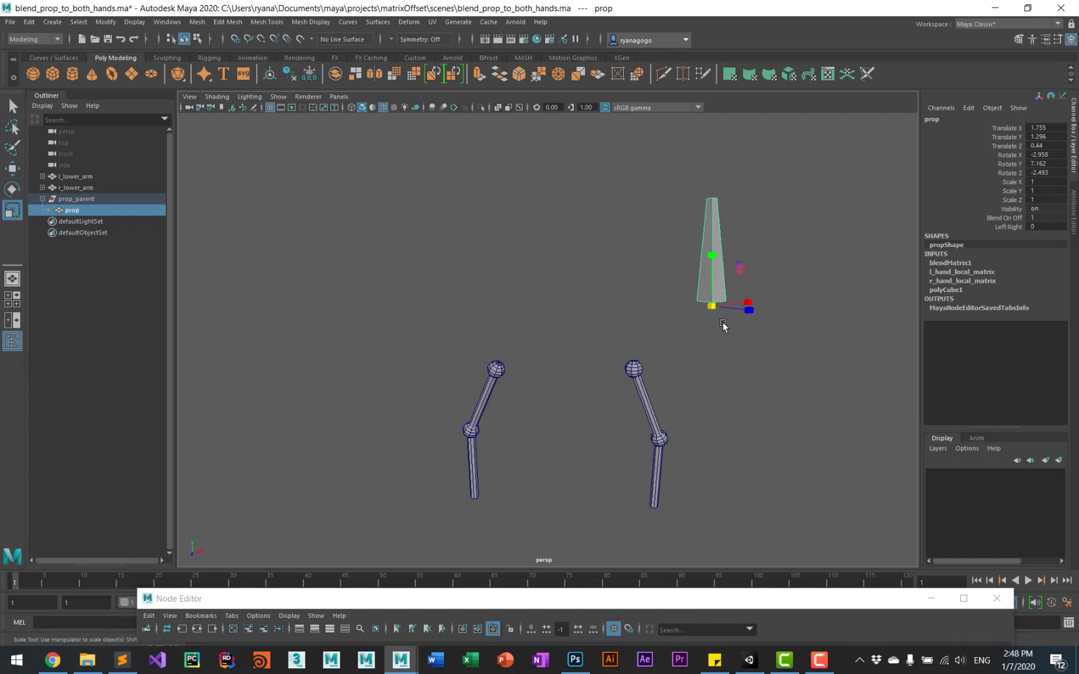
drag(711, 306, 769, 323)
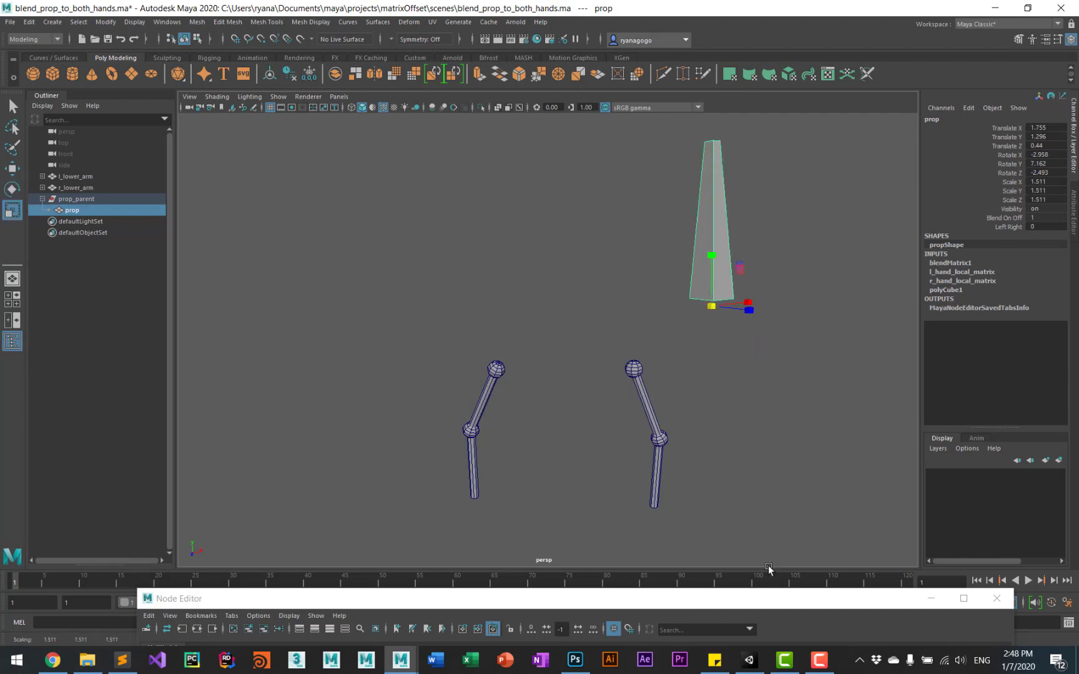
Step: Set prop's Left Right to 1, then move it to about -1.007, 1.148, 0.16 and rotate it to about -3.331, -35.807, 55.753 degrees
click(1013, 226)
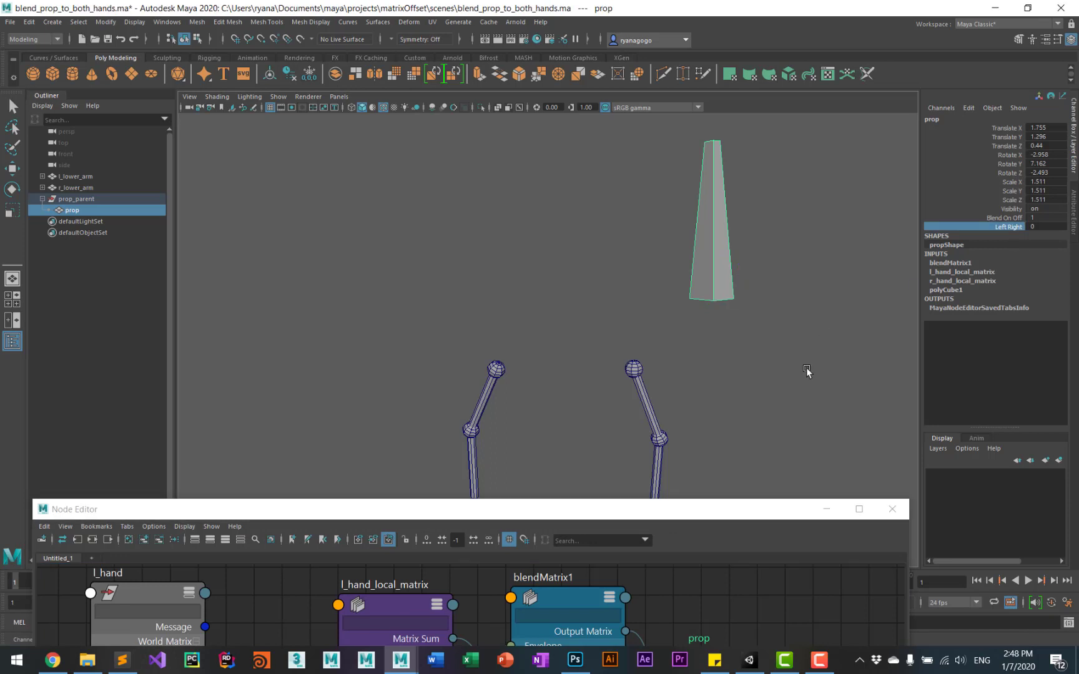
middle_drag(772, 356, 883, 374)
key(w)
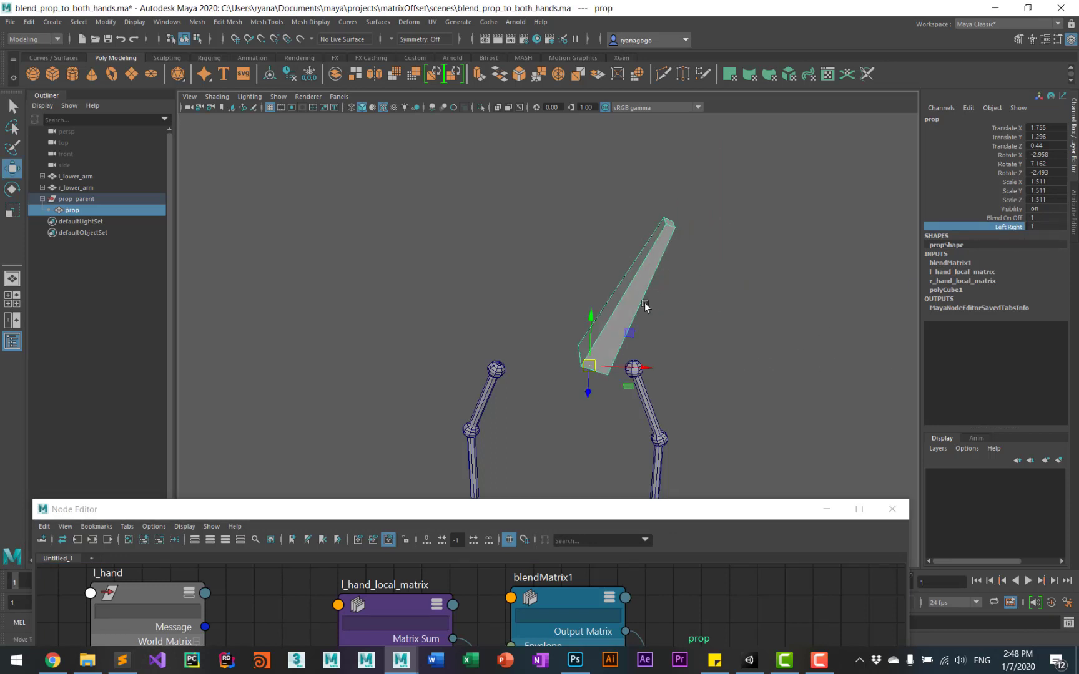
drag(587, 368, 431, 304)
key(e)
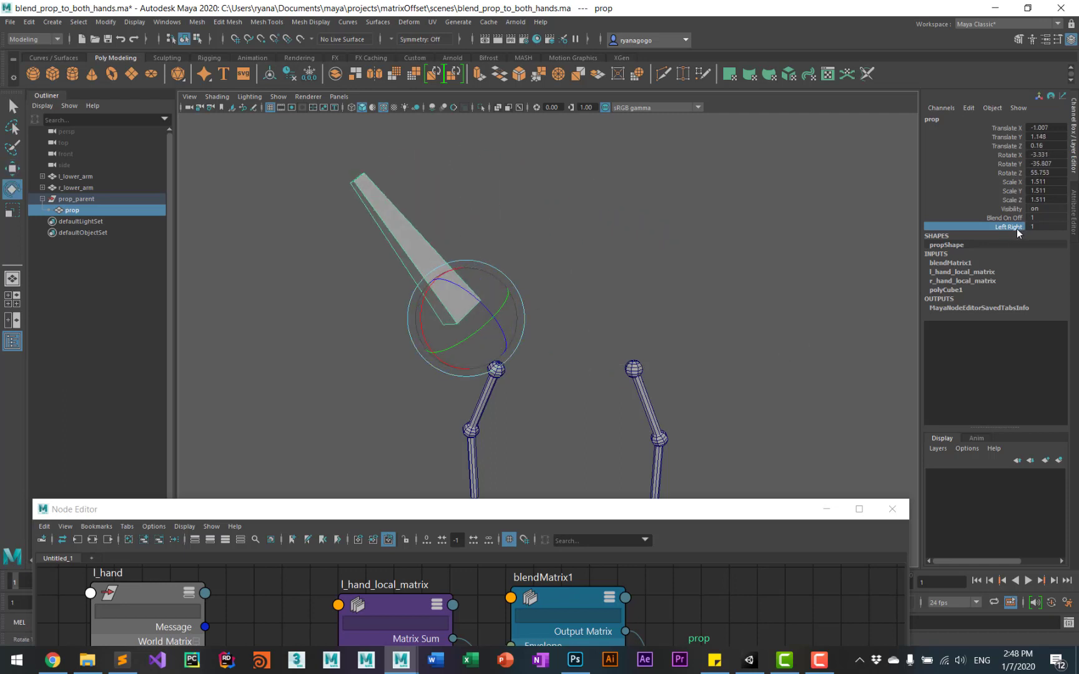
Step: Lower prop's Left Right value to 0 and its Blend On Off value to 0 to test both blends with the offset prop
mouse_move(665, 256)
middle_down()
mouse_move(644, 258)
mouse_move(669, 248)
mouse_move(657, 255)
middle_up()
drag(711, 511, 692, 626)
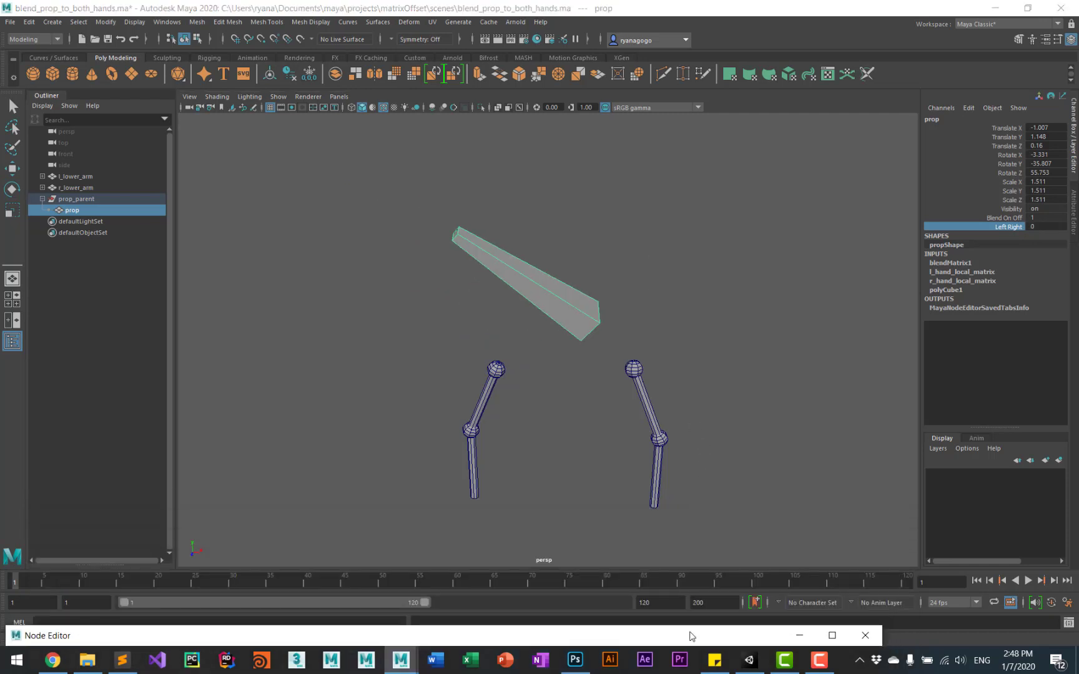
click(989, 218)
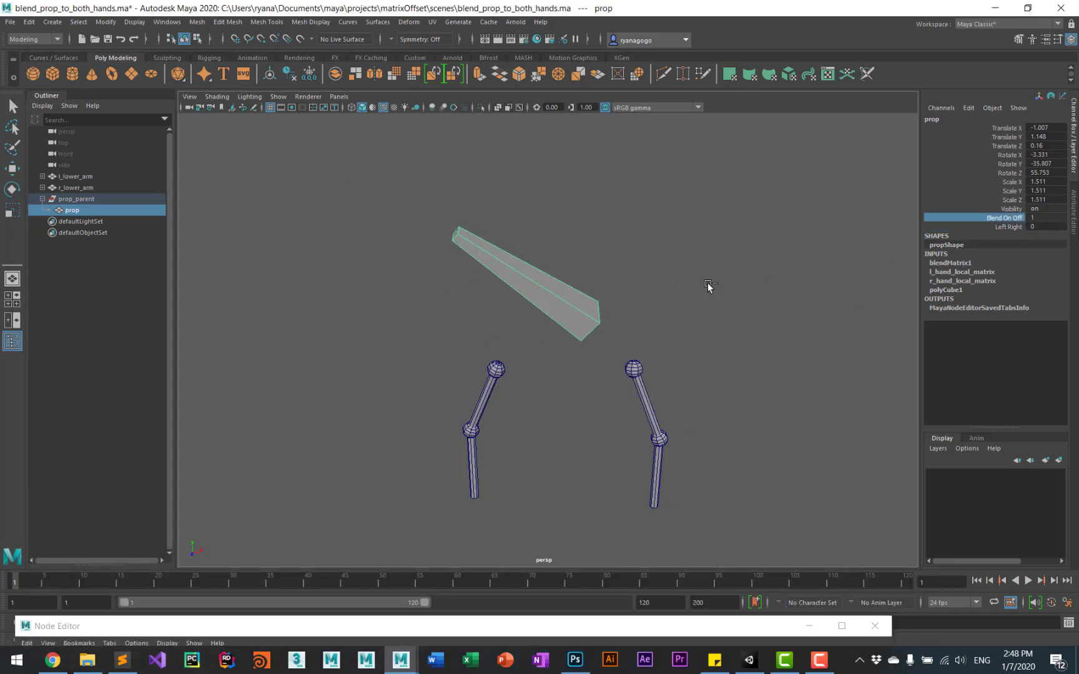
middle_drag(708, 287, 605, 286)
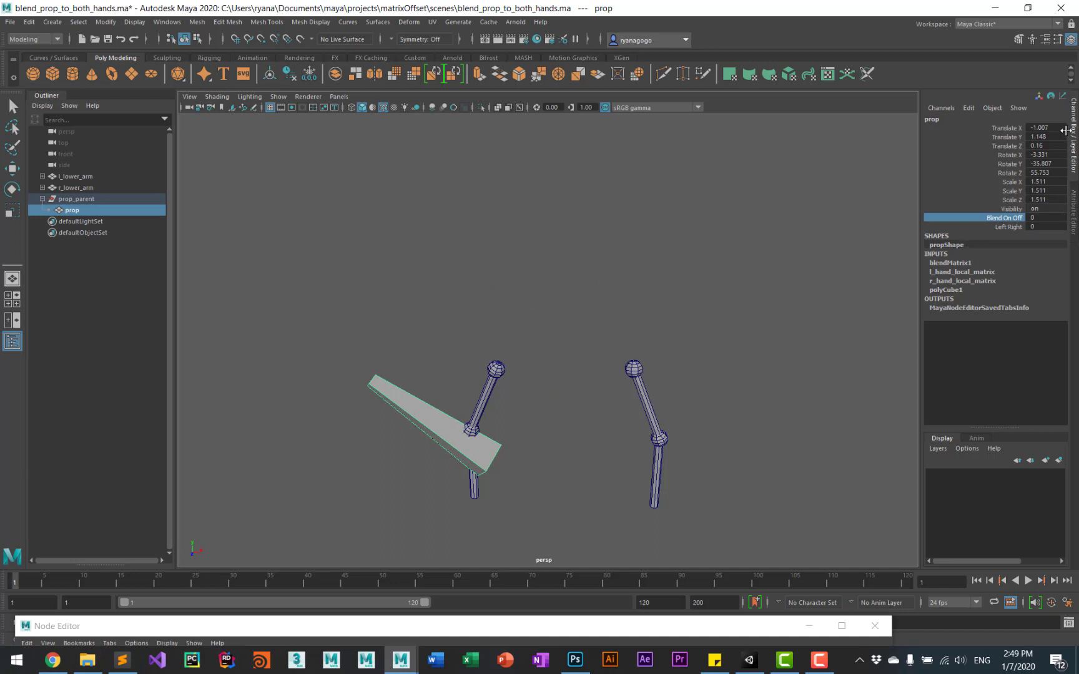
Step: Reset prop's transform by setting all translate and rotate values to 0 and all scale values to 1
drag(1061, 129, 1056, 200)
text(0)
key(Return)
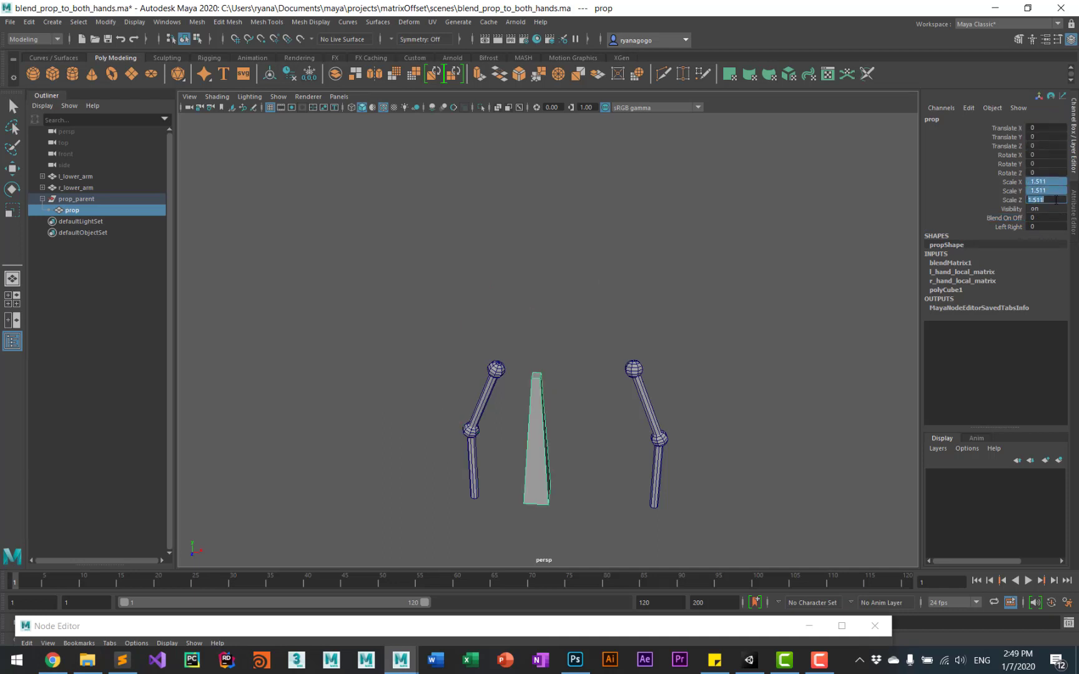
key(Return)
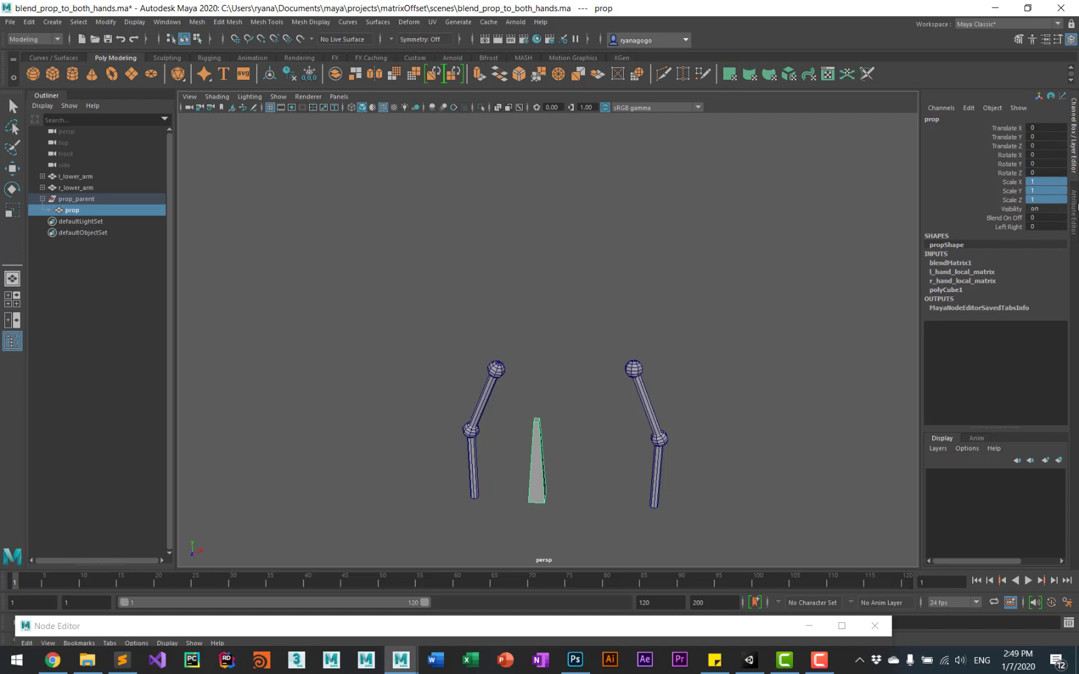
Step: Raise prop's Blend On Off value to 1 and bring the full node network back into view
click(1013, 226)
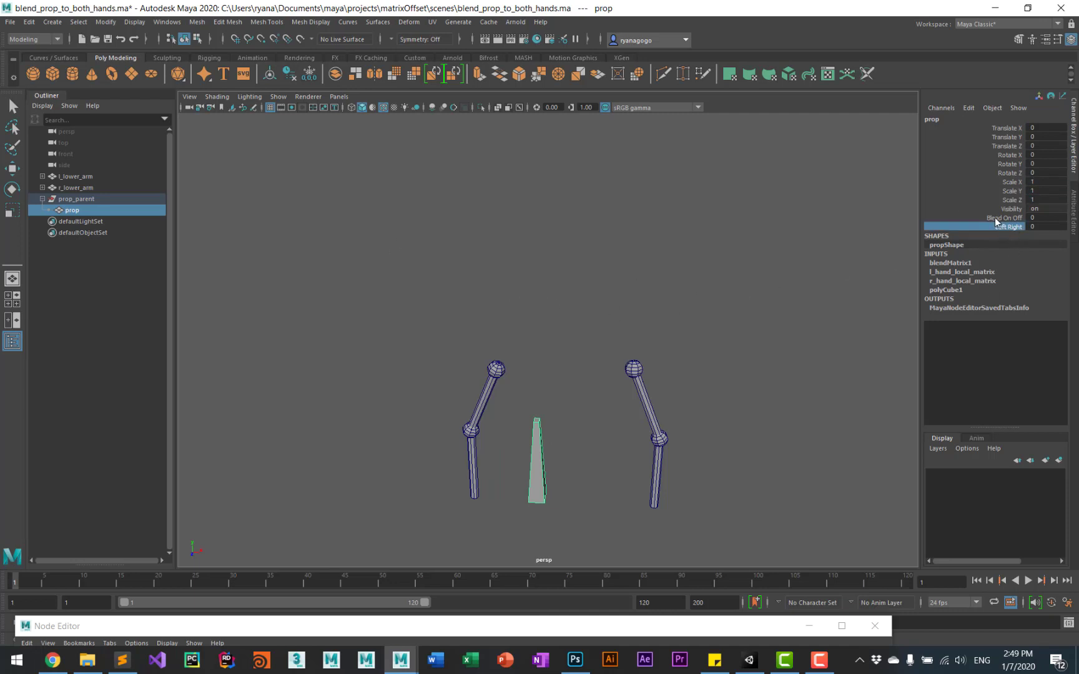
click(995, 217)
middle_drag(595, 289, 604, 285)
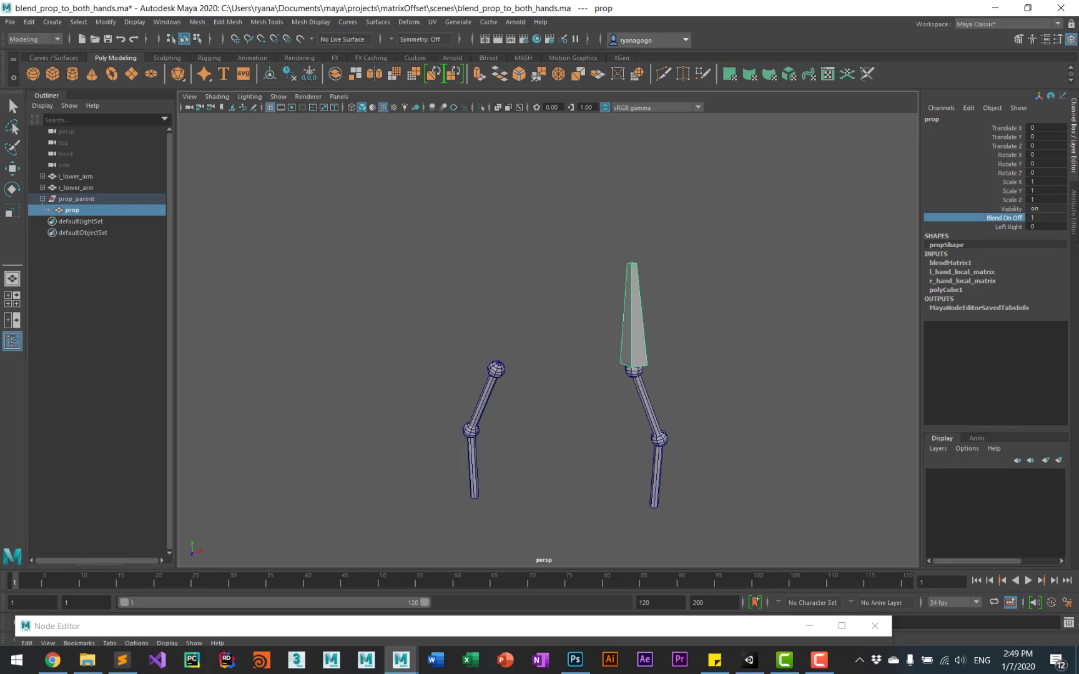
drag(753, 626, 842, 112)
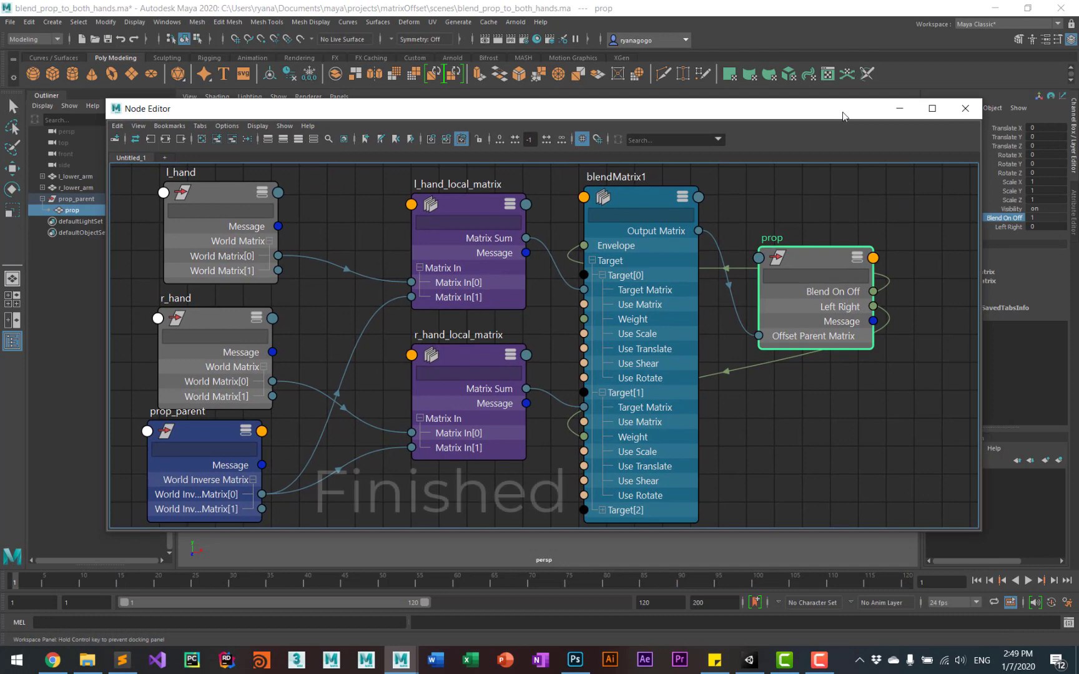